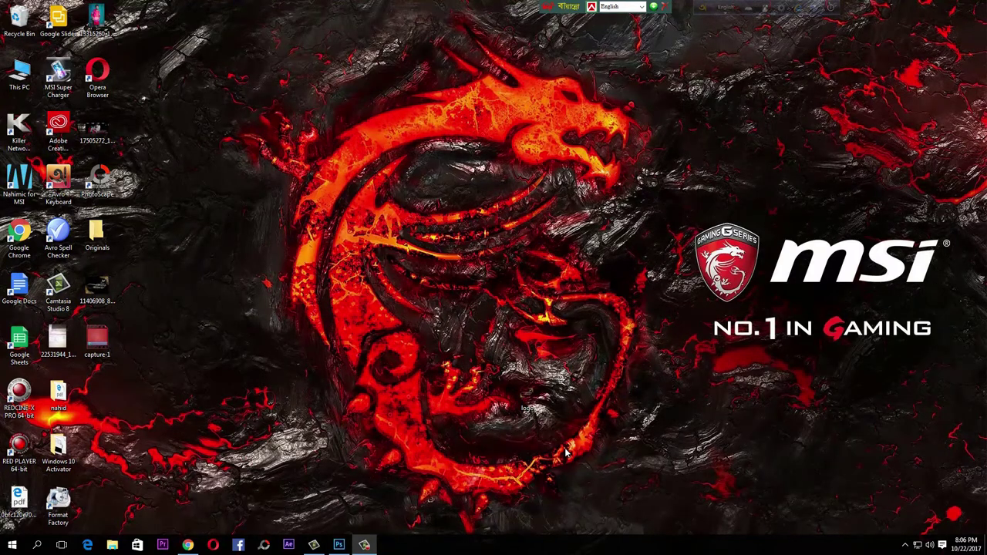
# Bring Photoshop forward and open IMG_0462 from the Graphic Course Tutorial folder.
pyautogui.click(339, 544)
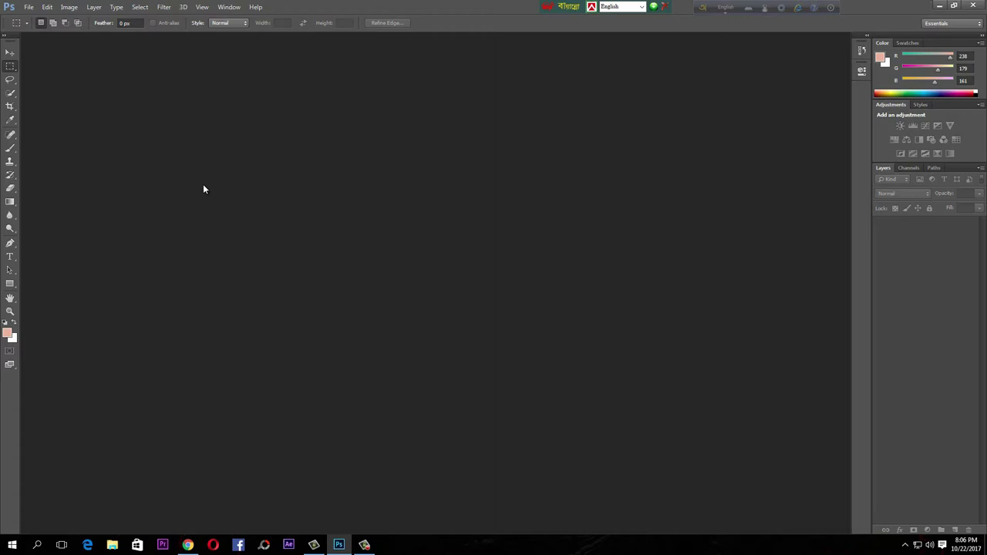
pyautogui.click(29, 7)
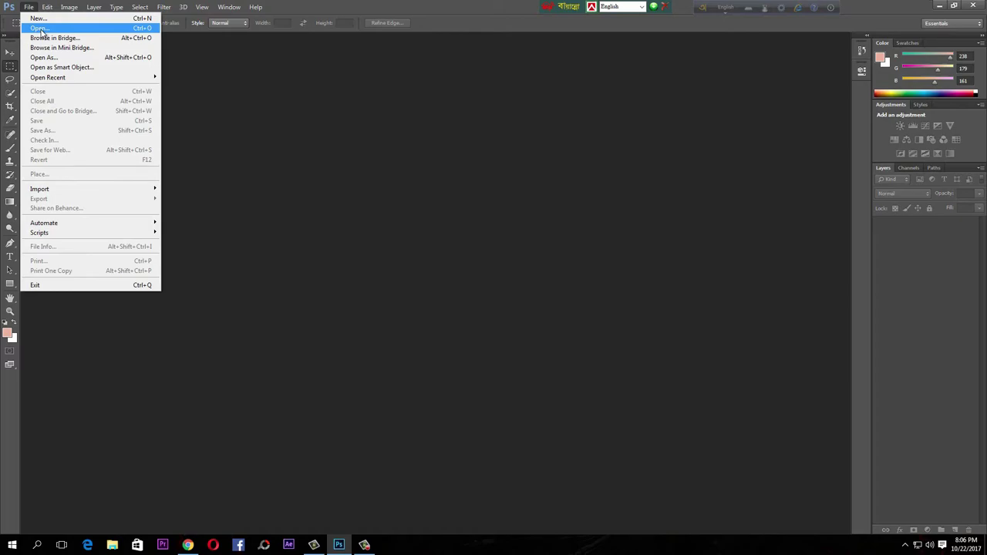
pyautogui.click(40, 27)
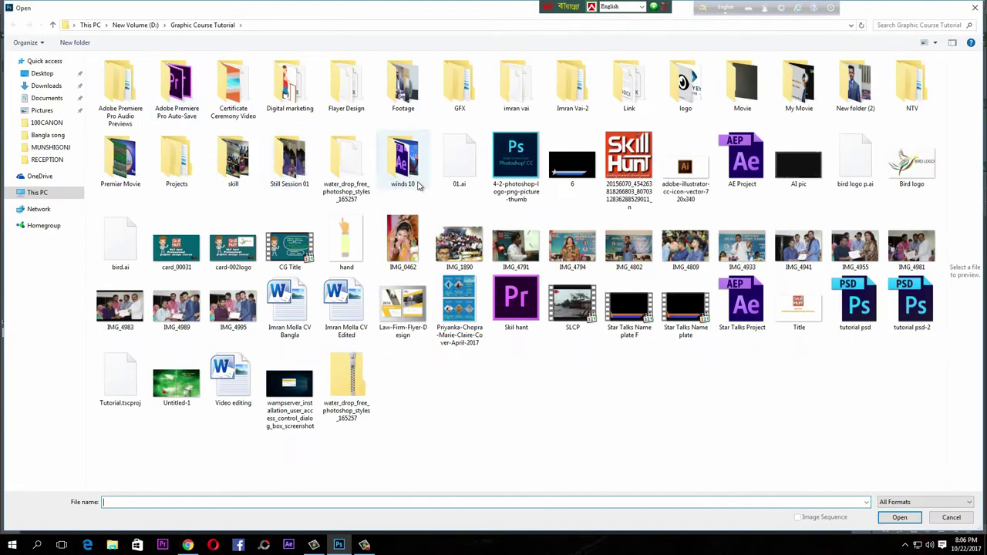
pyautogui.click(402, 249)
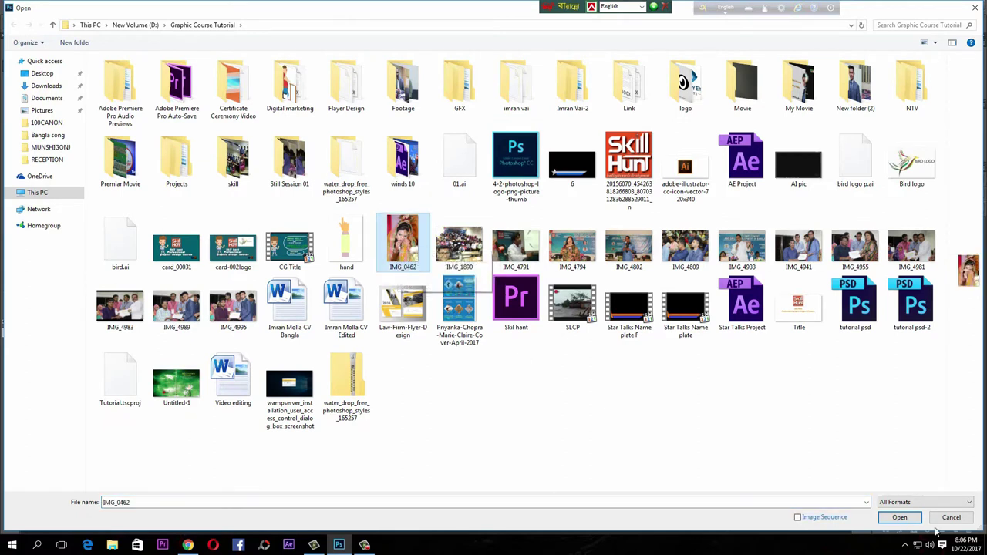
pyautogui.click(899, 517)
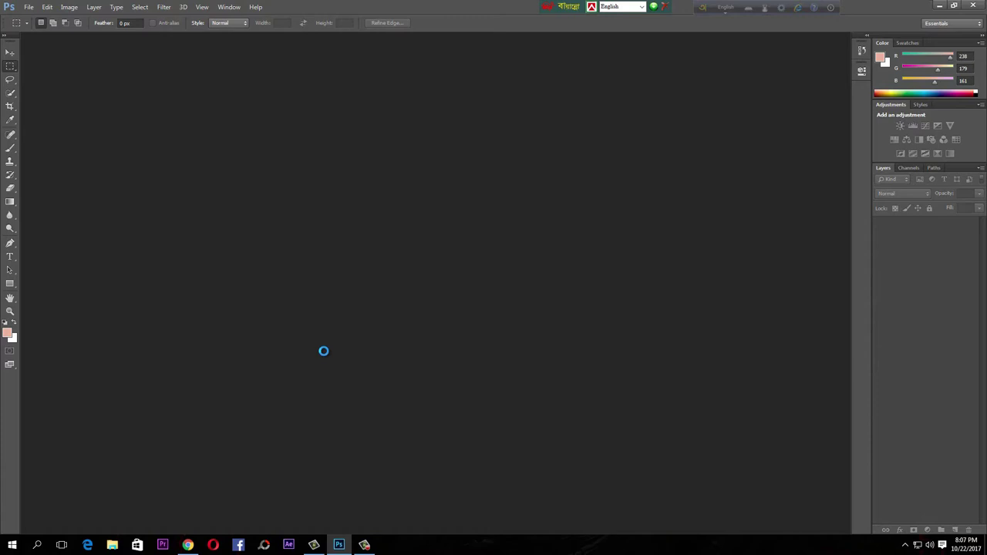
pyautogui.scroll(1, 445, 315)
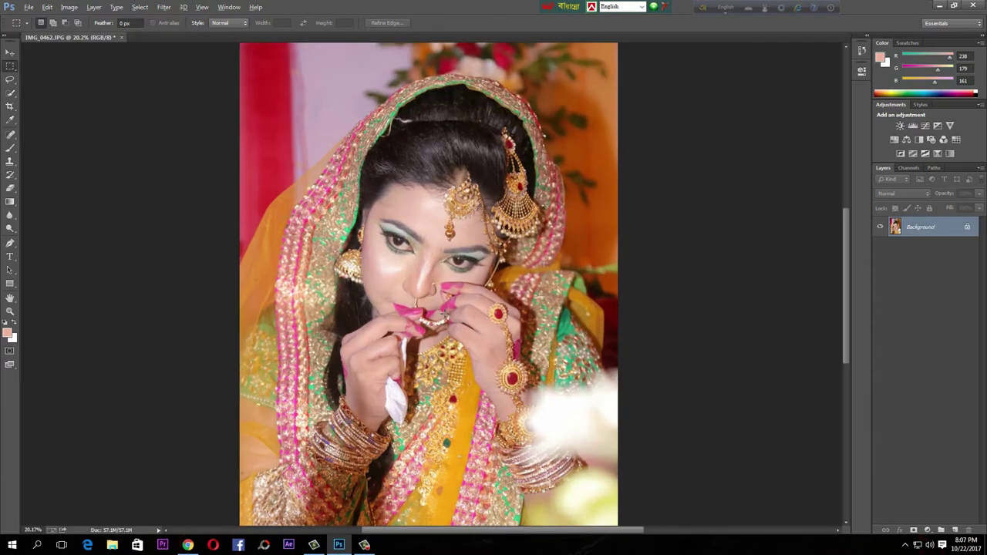
pyautogui.scroll(5, 445, 309)
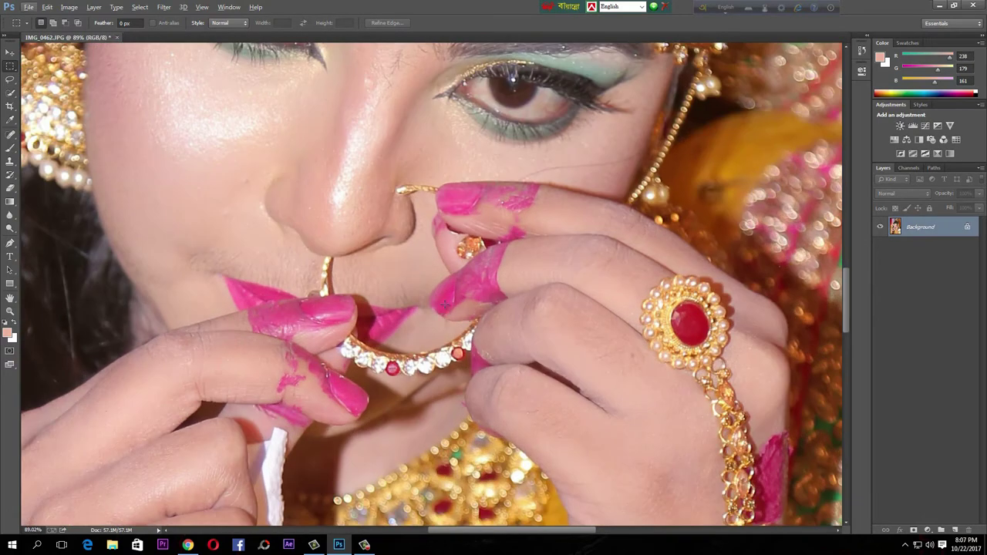
pyautogui.scroll(5, 429, 348)
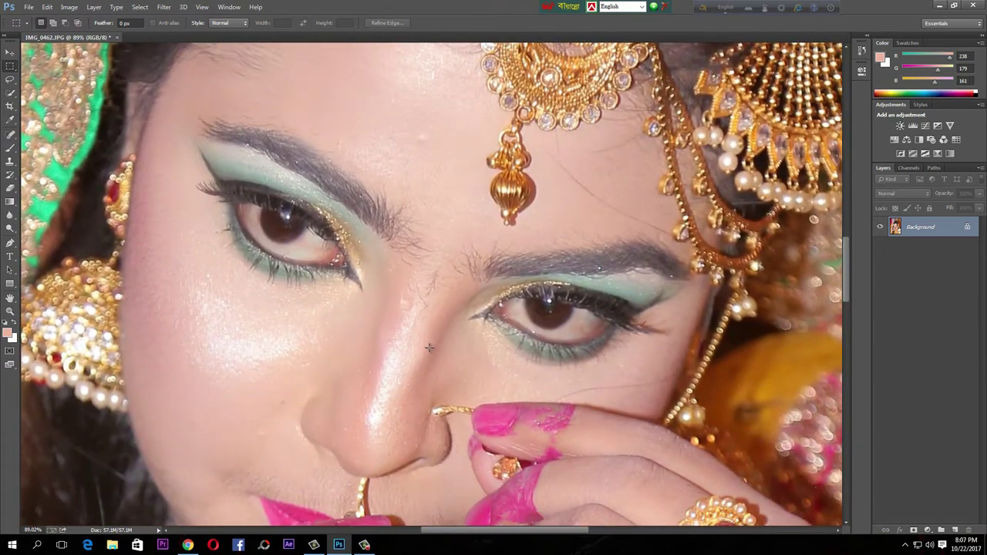
pyautogui.scroll(1, 428, 348)
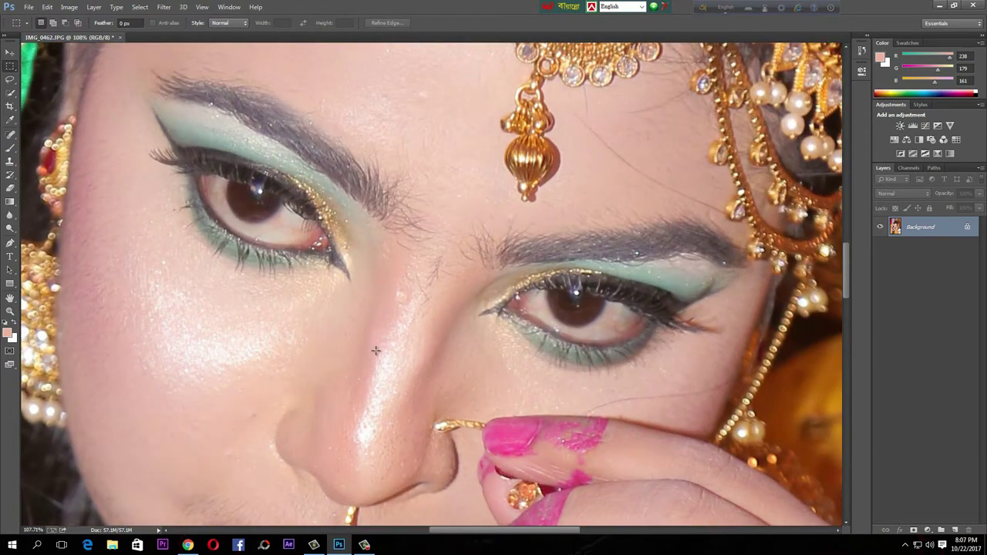
pyautogui.scroll(-1, 375, 351)
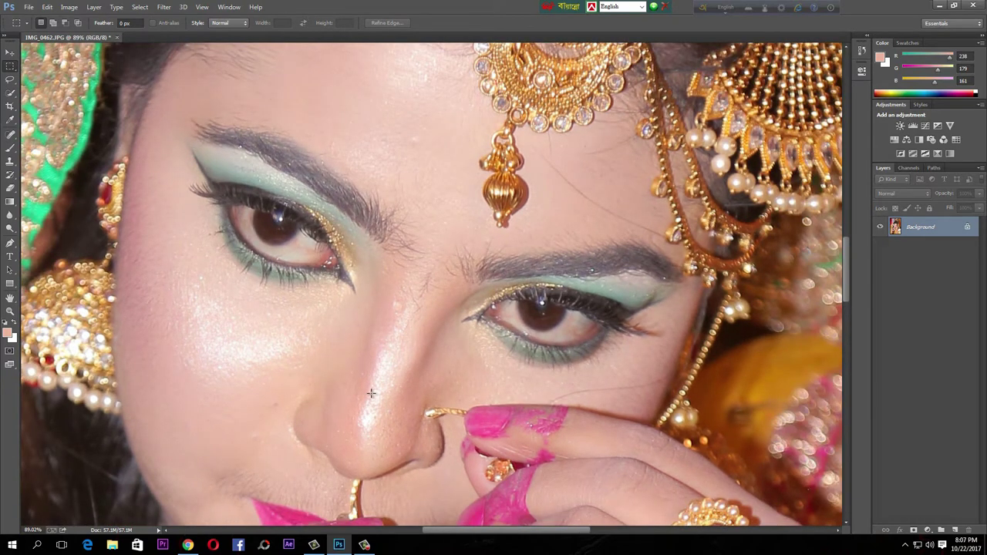
pyautogui.scroll(-1, 330, 344)
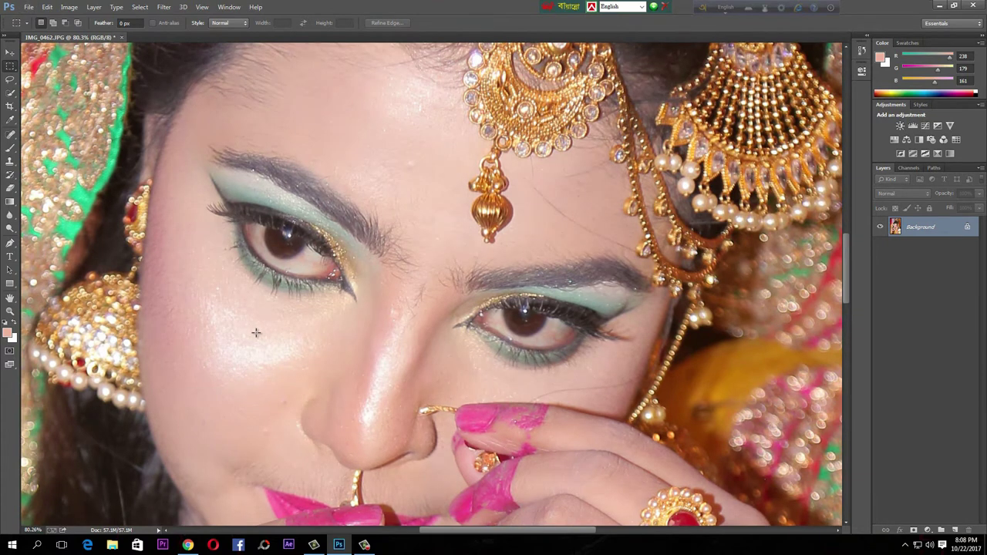
pyautogui.scroll(4, 262, 357)
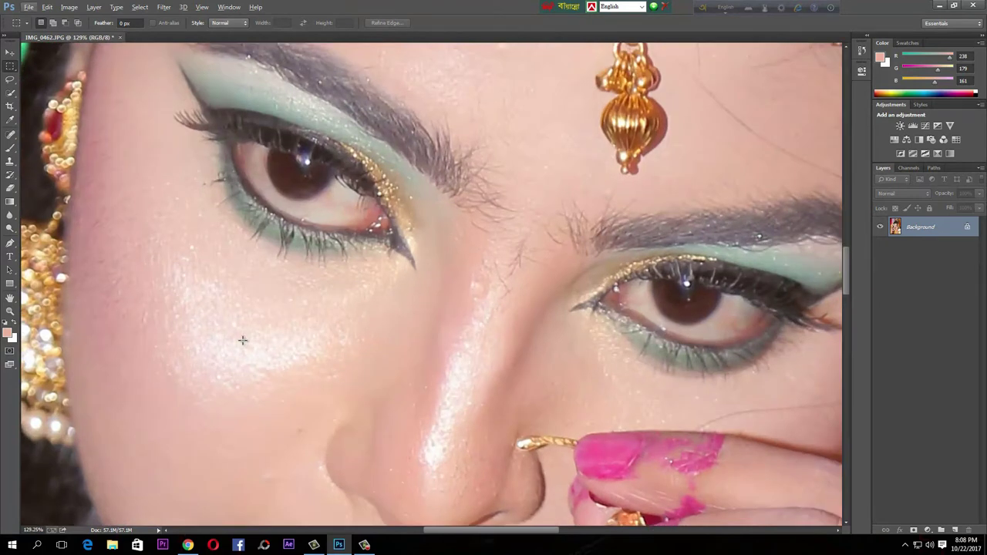
pyautogui.scroll(-3, 242, 342)
pyautogui.scroll(2, 276, 316)
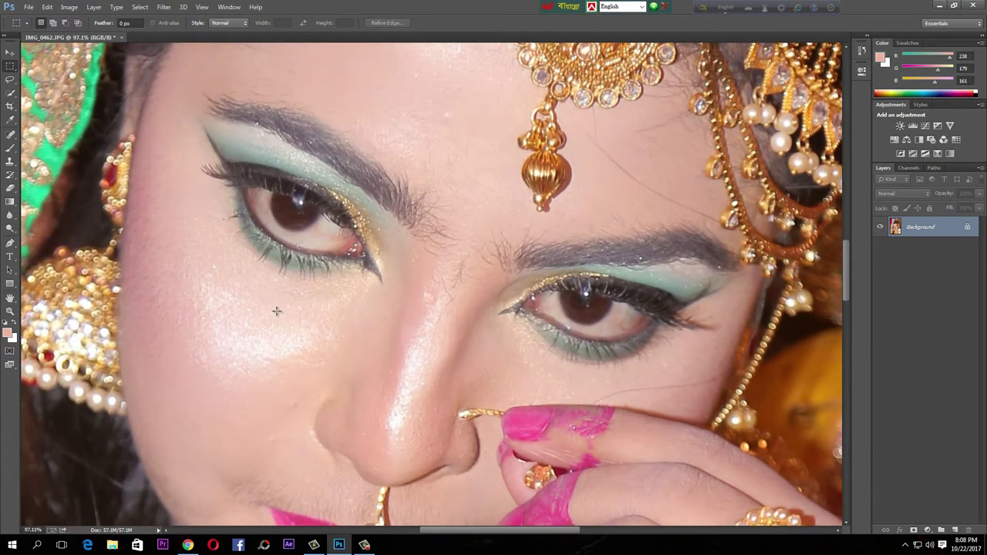
pyautogui.scroll(-1, 276, 315)
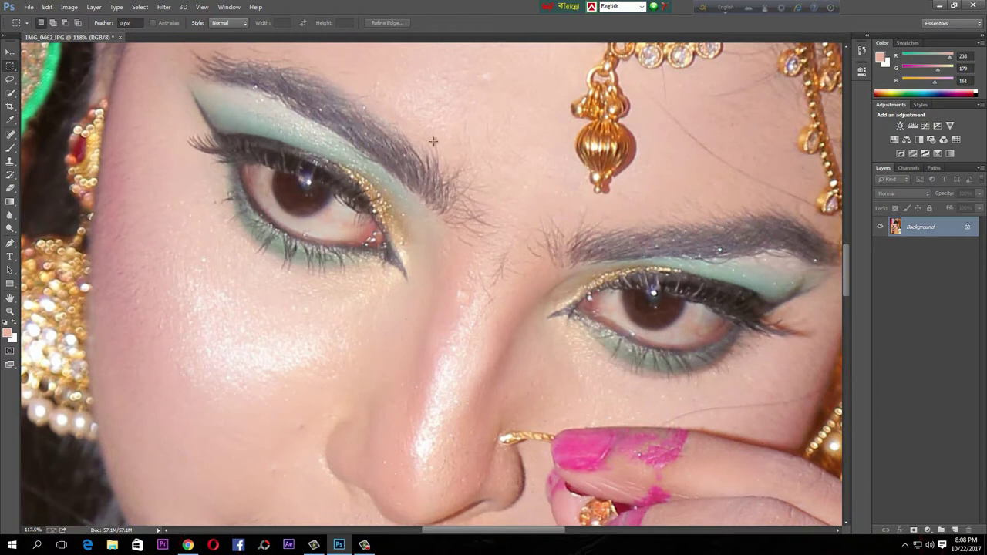
pyautogui.scroll(-2, 438, 257)
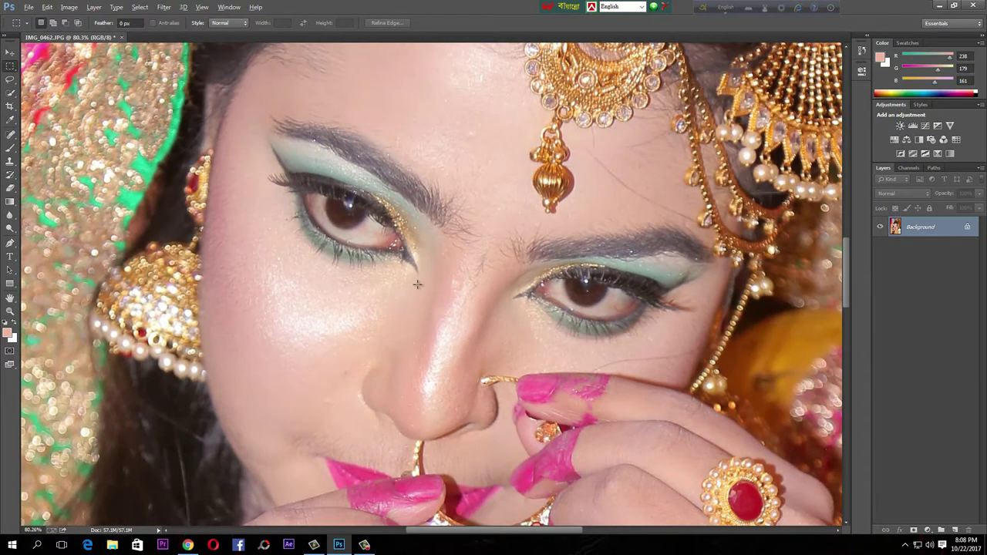
pyautogui.scroll(1, 417, 285)
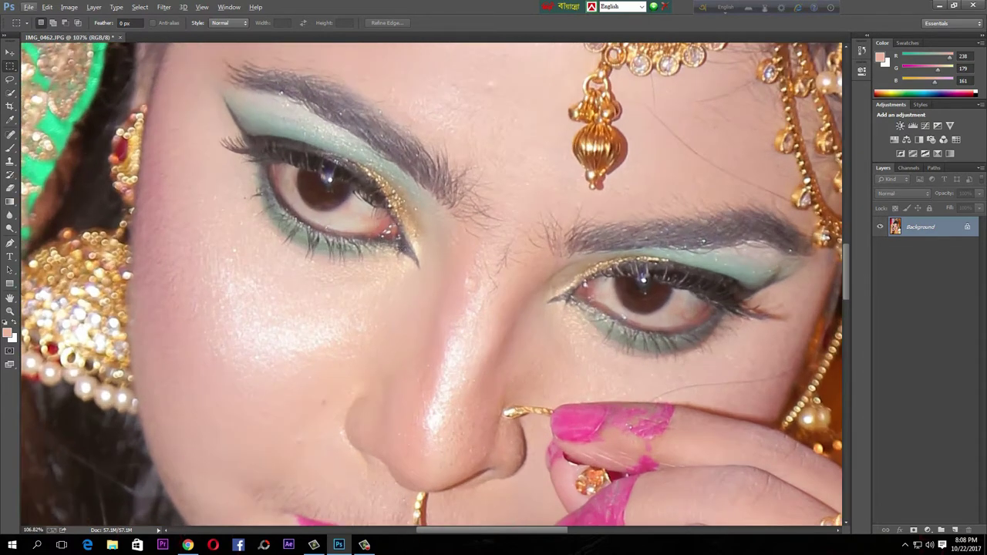
pyautogui.moveTo(474, 289); pyautogui.dragTo(388, 222)
pyautogui.press('alt')
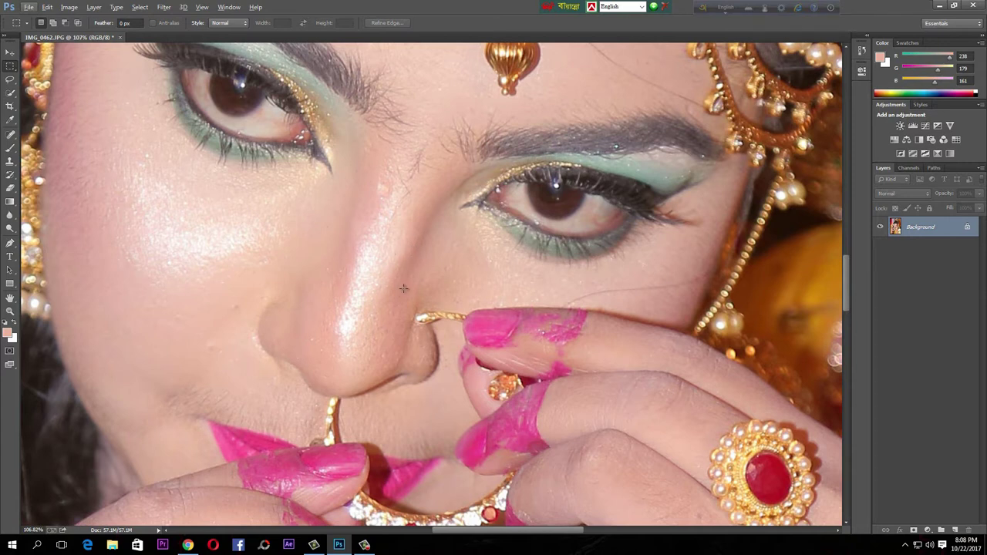
pyautogui.scroll(-3, 440, 278)
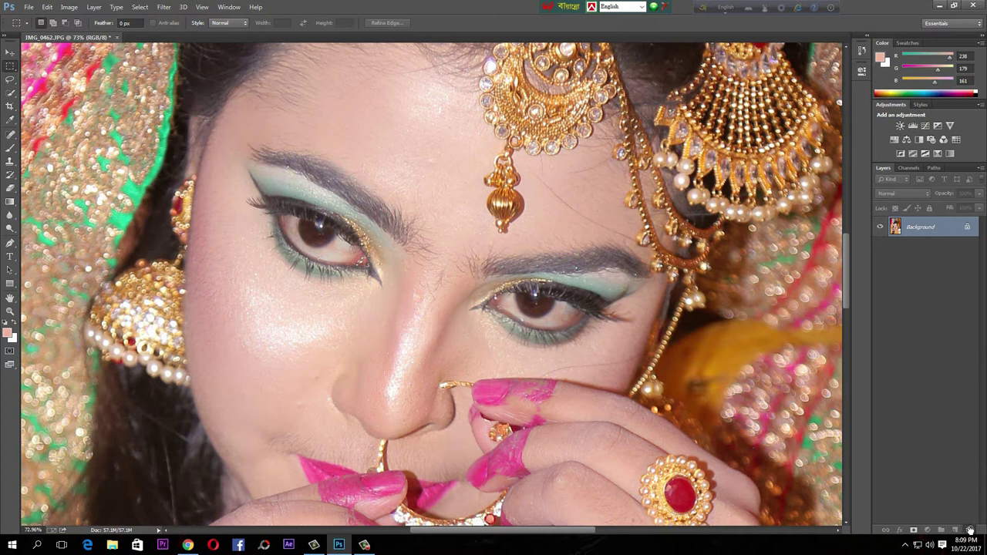
# Convert the locked Background layer into an editable Layer 0 through the New Layer dialog.
pyautogui.moveTo(970, 531); pyautogui.dragTo(971, 533)
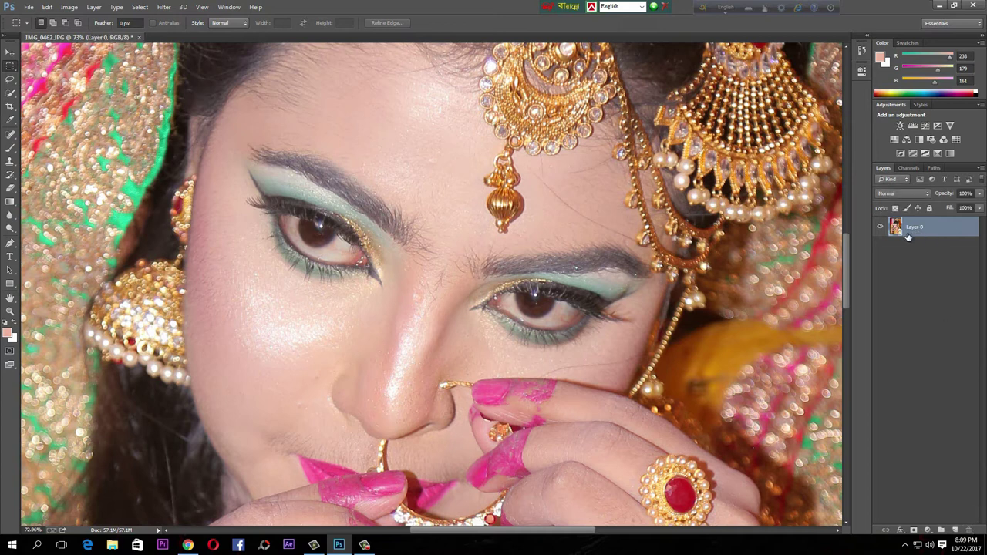
pyautogui.hotkey('ctrl', 'z')
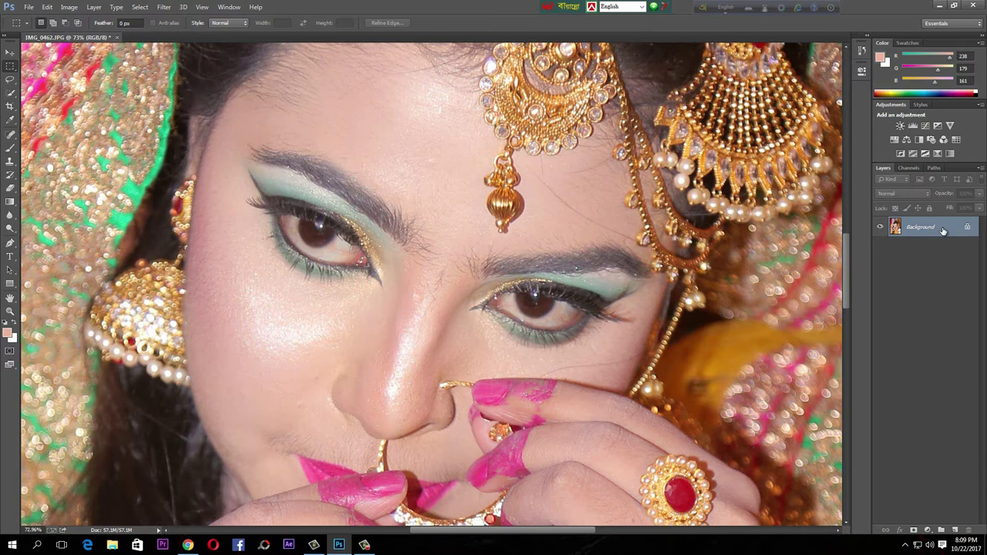
pyautogui.doubleClick(942, 230)
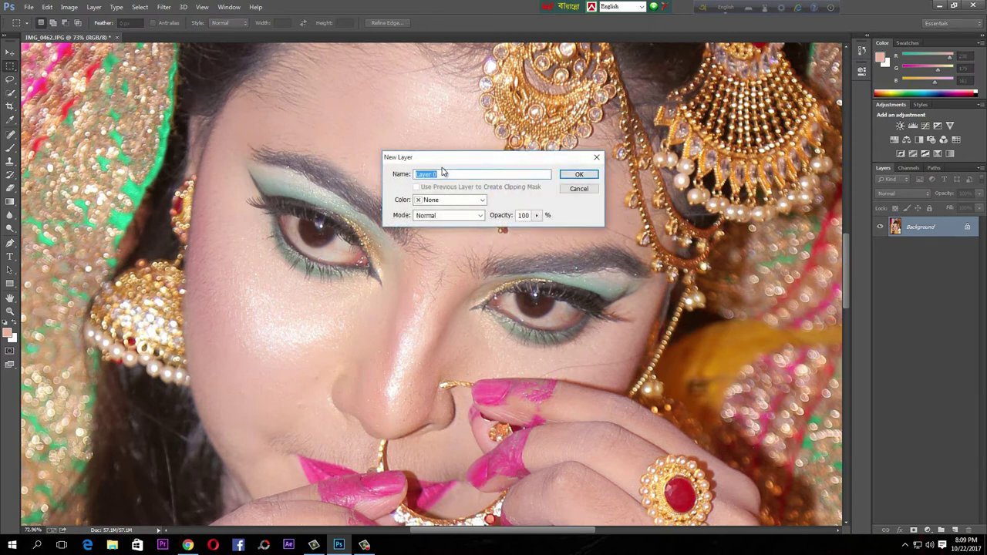
pyautogui.moveTo(455, 160); pyautogui.dragTo(437, 159)
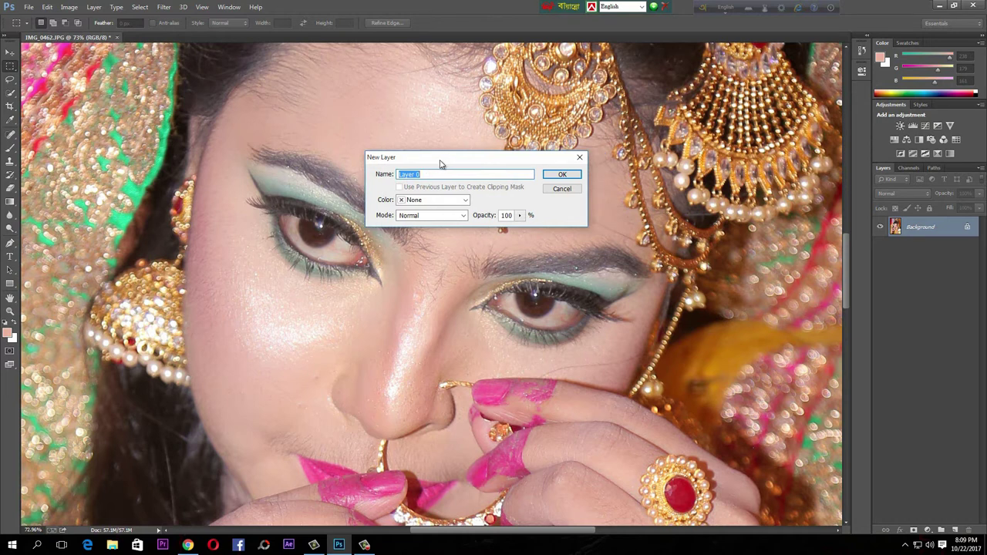
pyautogui.click(562, 175)
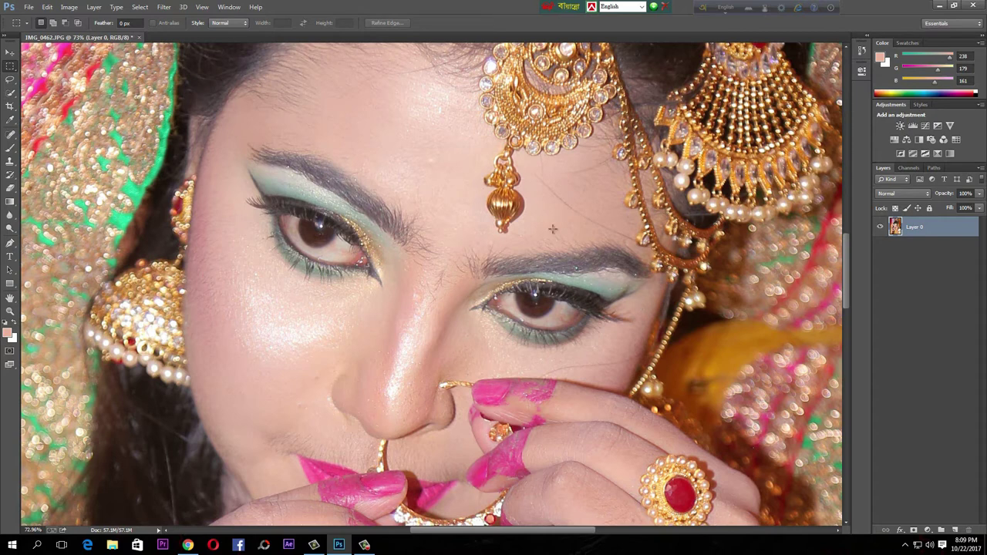
pyautogui.scroll(-5, 371, 315)
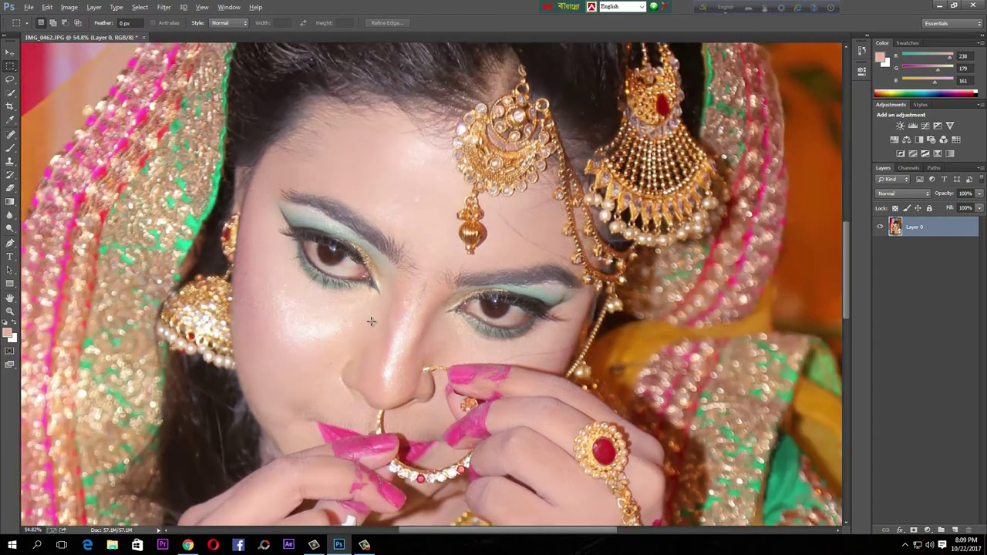
pyautogui.scroll(3, 387, 354)
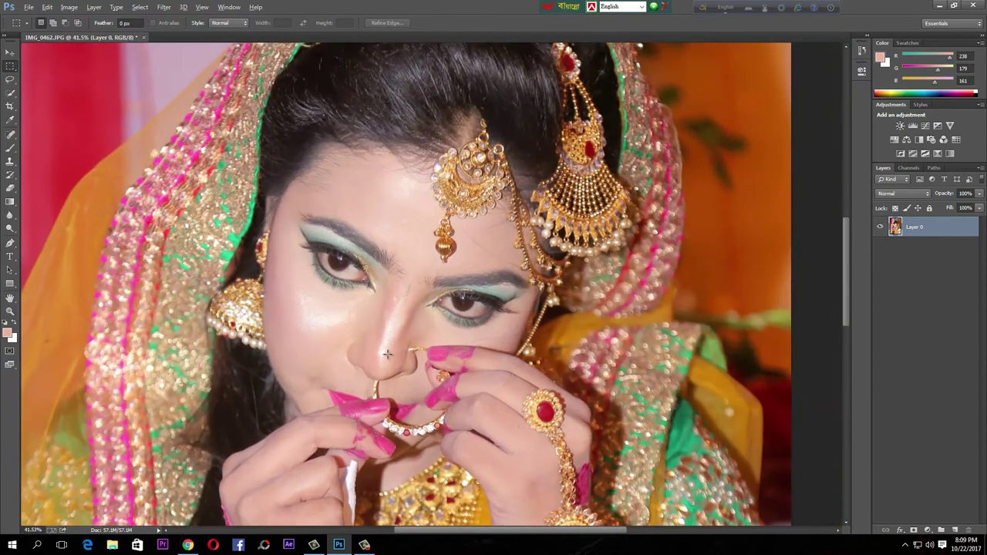
pyautogui.scroll(-2, 387, 354)
pyautogui.scroll(-1, 387, 354)
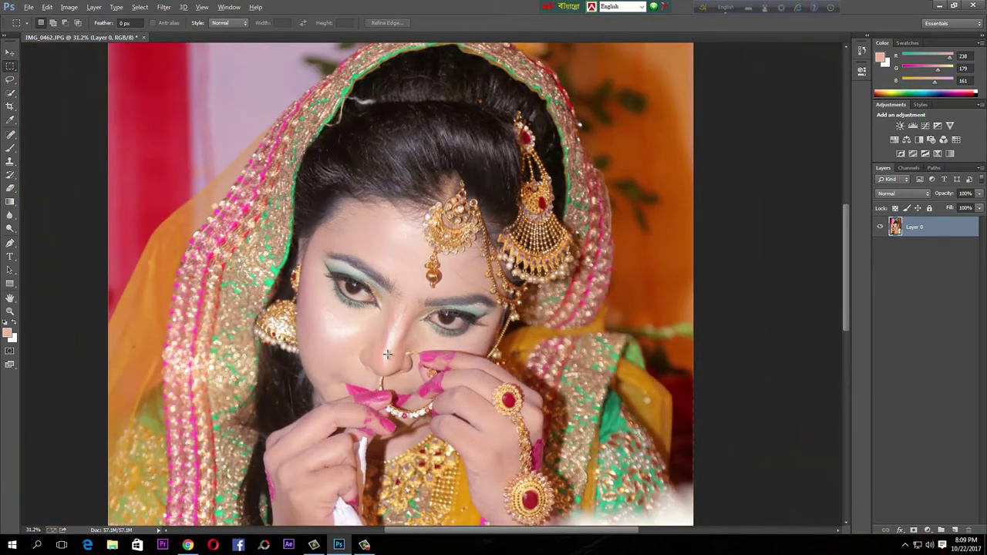
pyautogui.scroll(2, 387, 354)
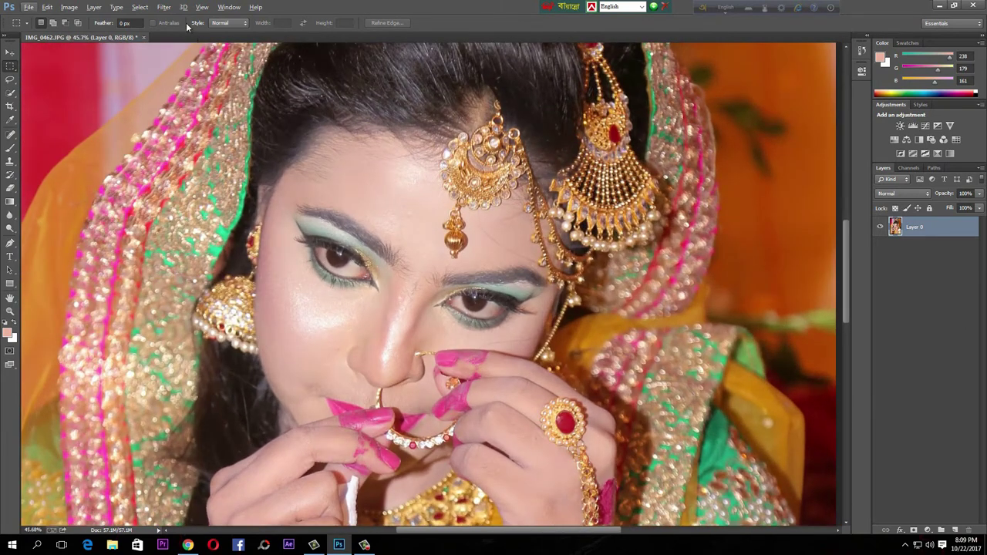
# Open the Camera Raw Filter and zoom its preview in on the bride's face.
pyautogui.click(164, 7)
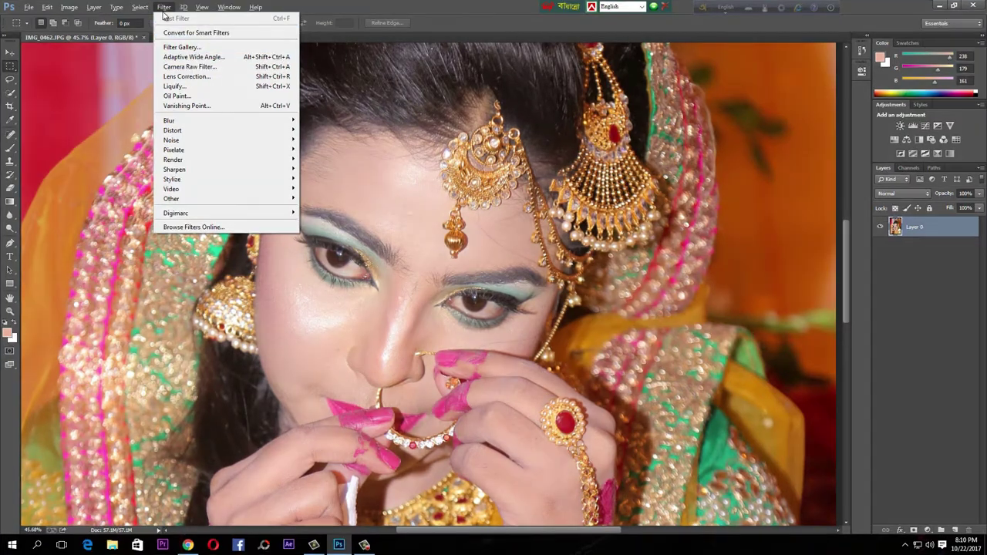
pyautogui.click(205, 71)
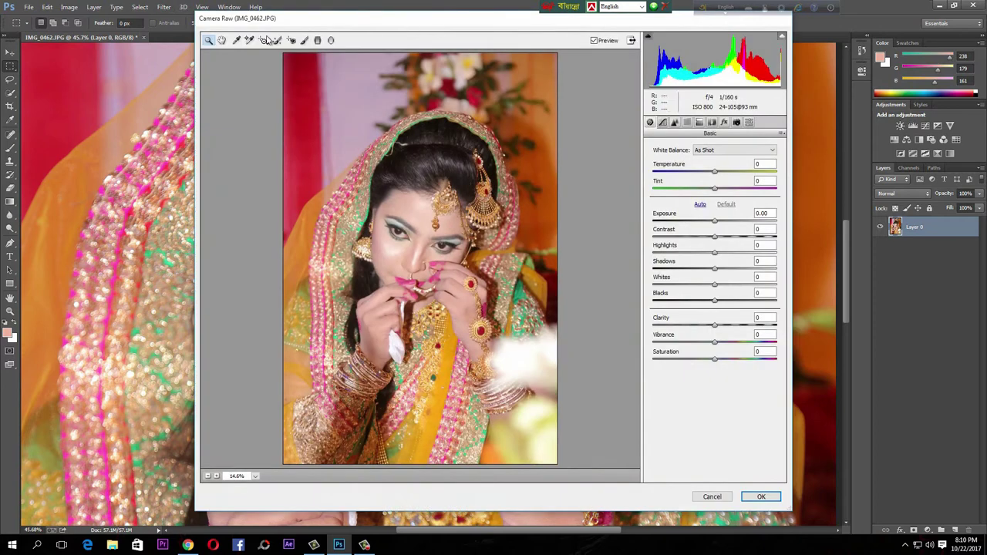
pyautogui.moveTo(409, 23); pyautogui.dragTo(368, 30)
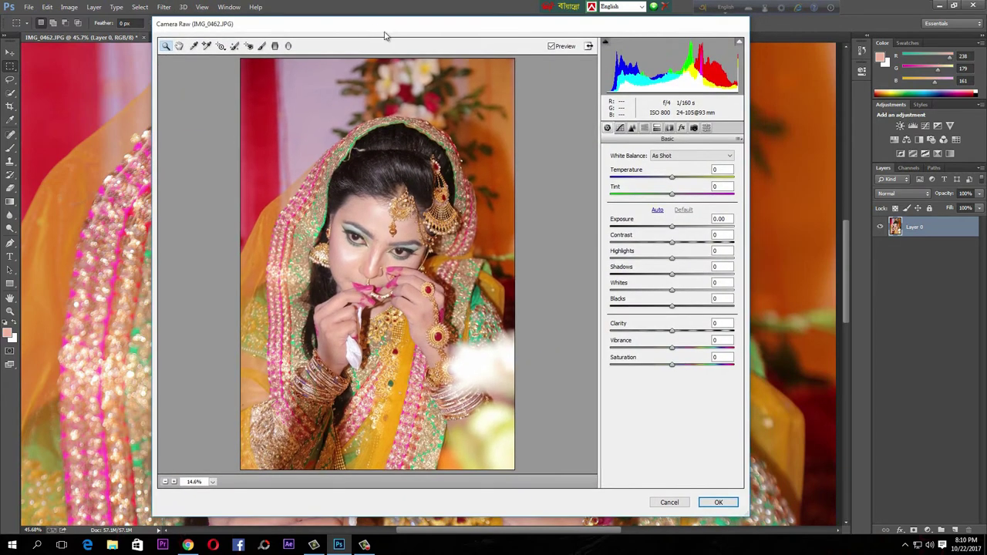
pyautogui.press('alt')
pyautogui.click(393, 288)
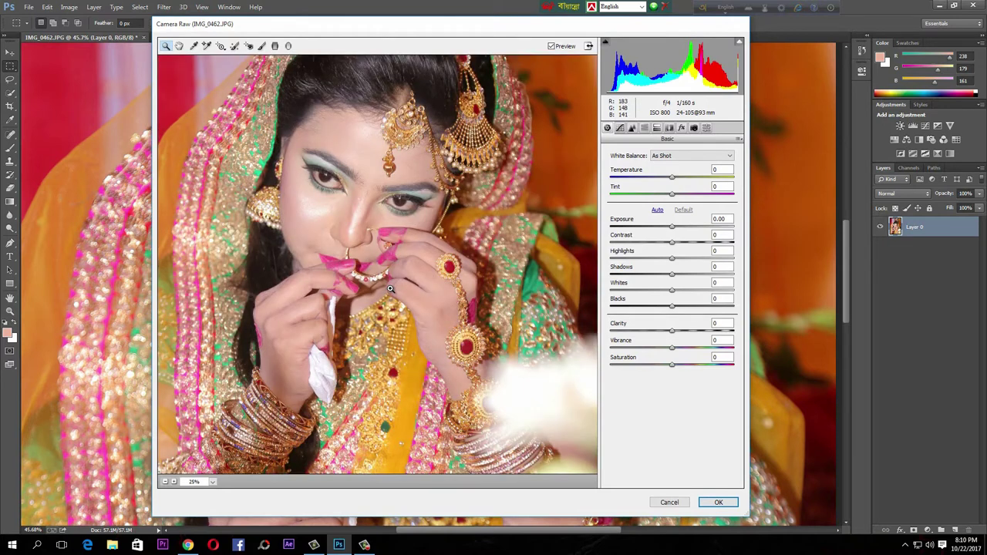
pyautogui.click(397, 279)
pyautogui.click(408, 257)
pyautogui.scroll(5, 408, 257)
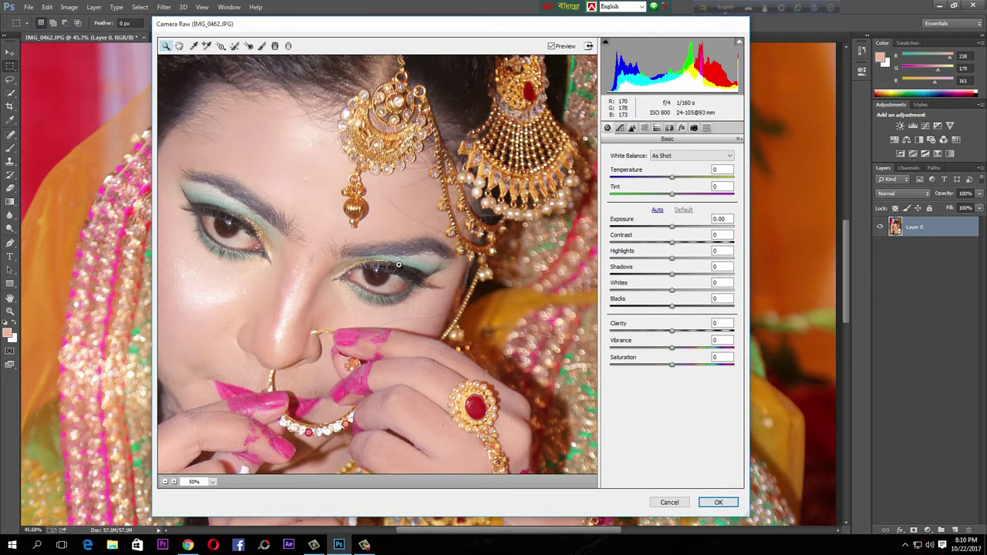
pyautogui.moveTo(329, 268); pyautogui.dragTo(366, 287)
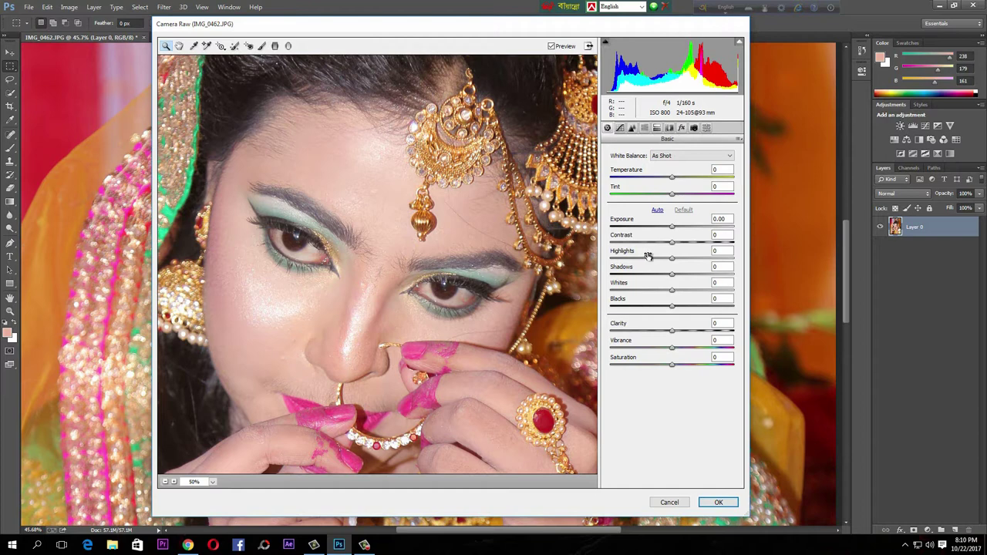
# Set Temperature -3, Tint +5, Exposure -0.30, Contrast +27, Highlights +3, Shadows +24, and lower Saturation.
pyautogui.click(673, 178)
pyautogui.moveTo(673, 179); pyautogui.dragTo(681, 181)
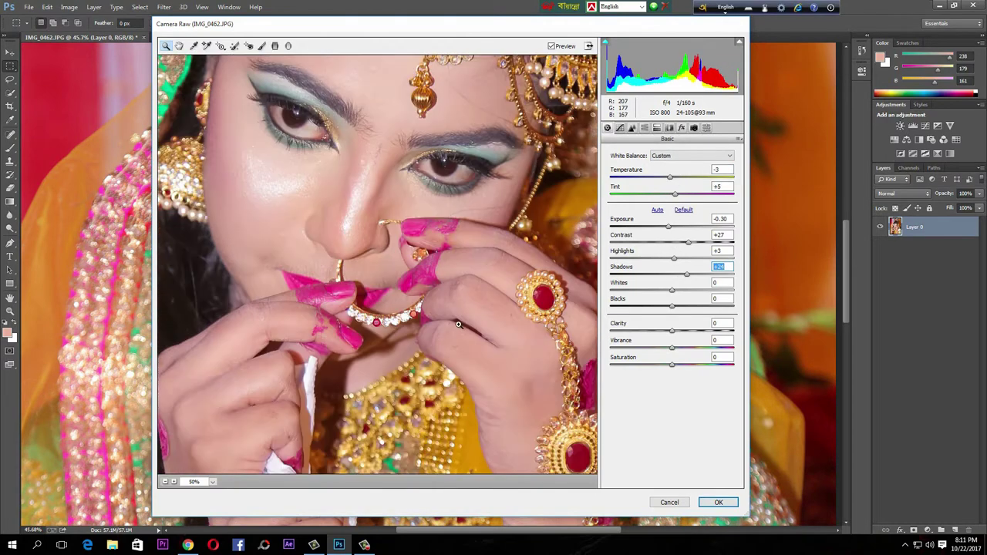
pyautogui.scroll(-5, 458, 326)
pyautogui.scroll(-5, 458, 326)
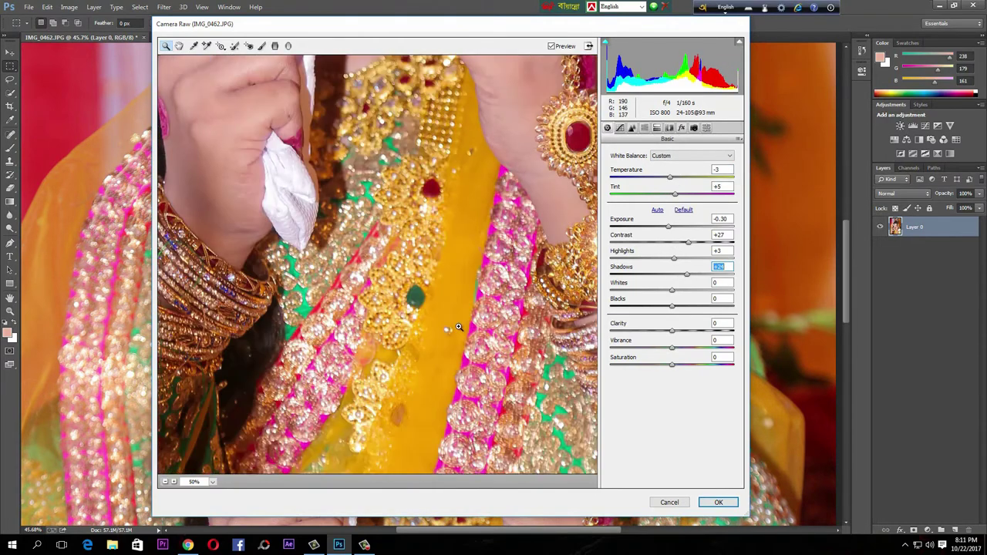
pyautogui.scroll(8, 458, 326)
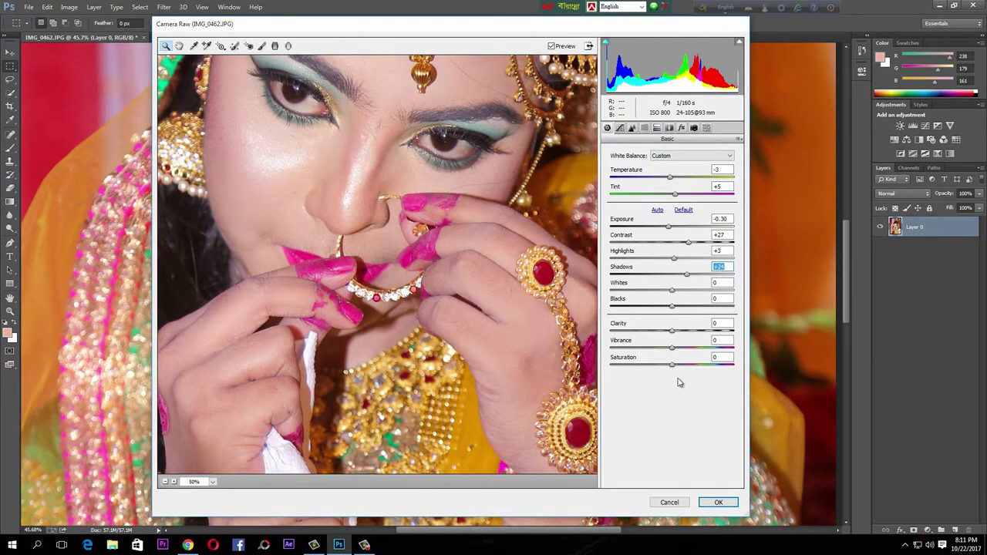
pyautogui.moveTo(671, 369); pyautogui.dragTo(671, 373)
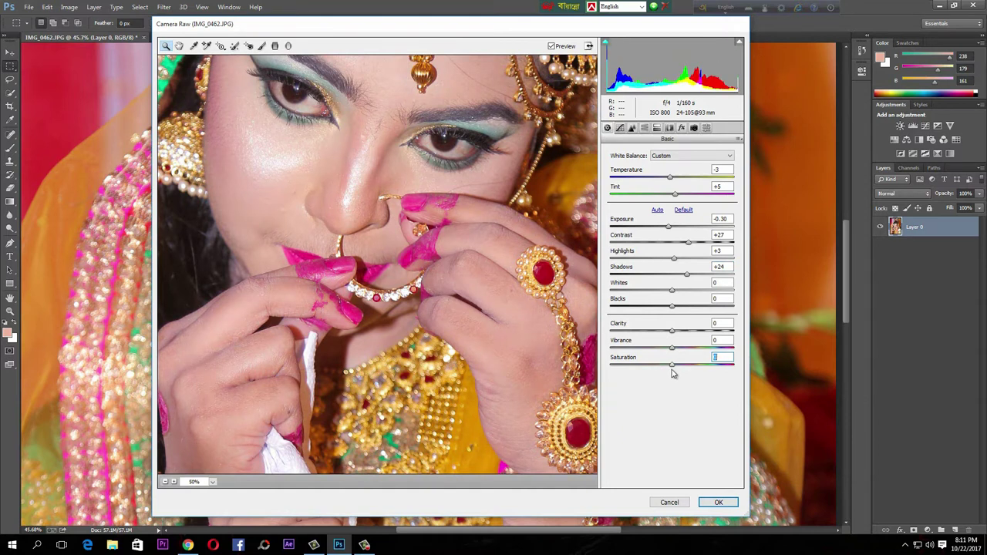
# Apply the Camera Raw settings, fit the image to the window, and duplicate Layer 0 as Layer 0 copy.
pyautogui.click(728, 505)
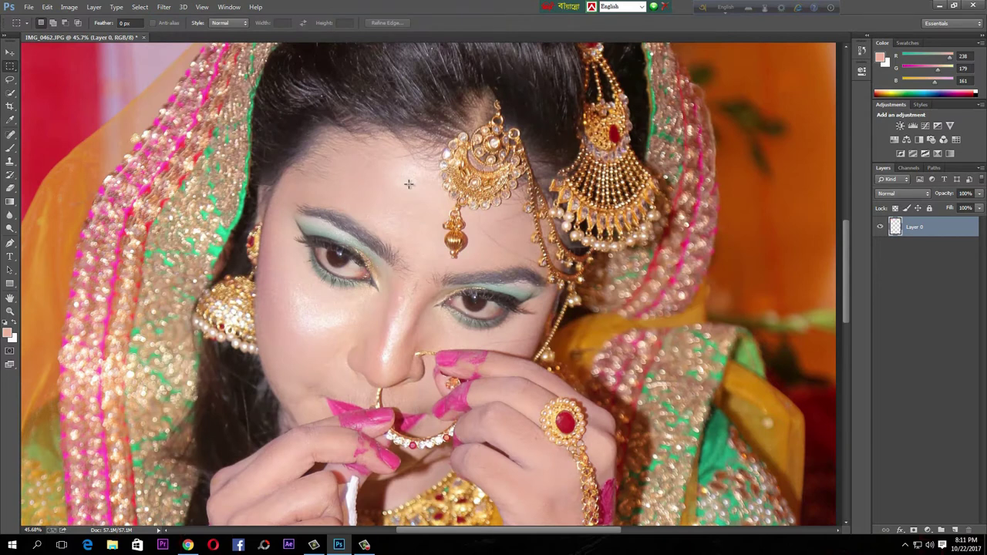
pyautogui.hotkey('ctrl', '0')
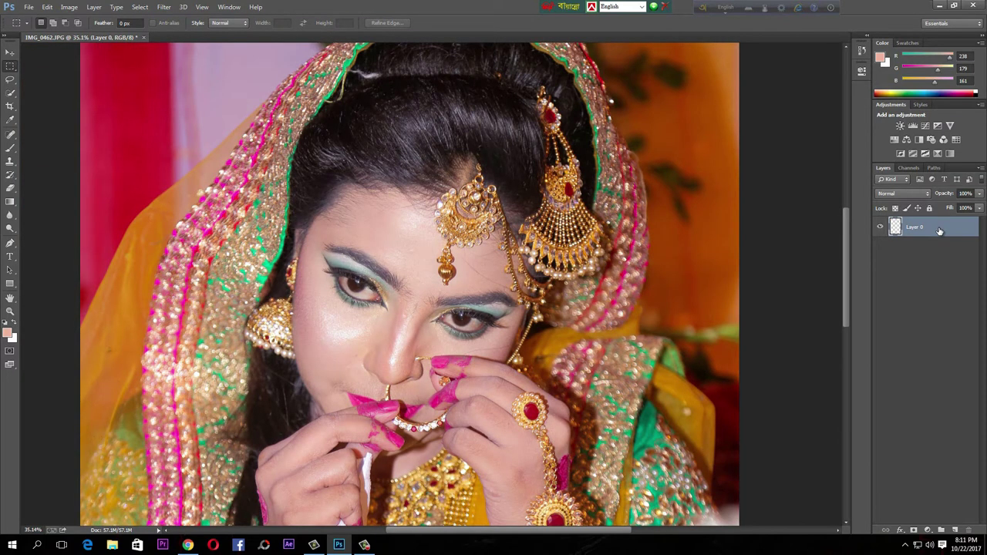
pyautogui.rightClick(937, 233)
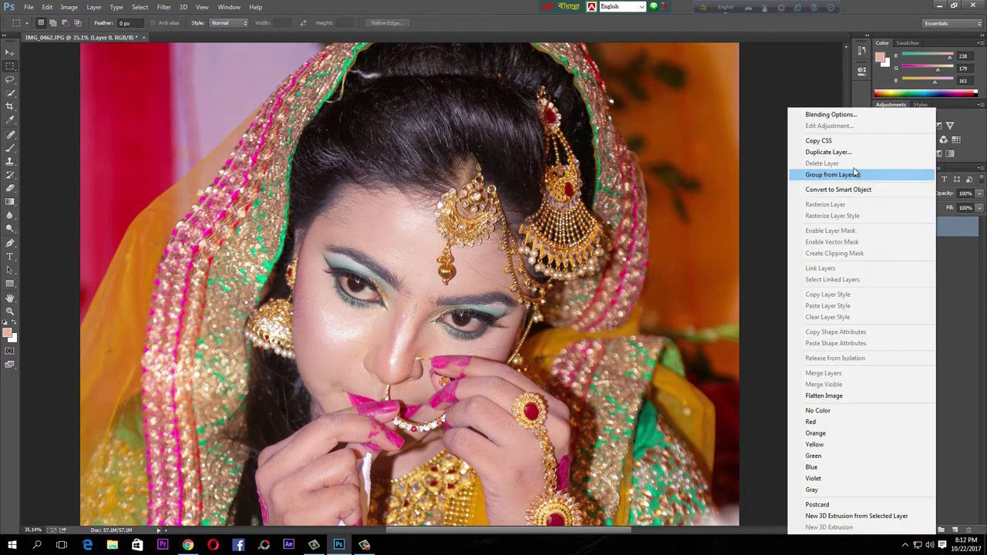
pyautogui.click(966, 324)
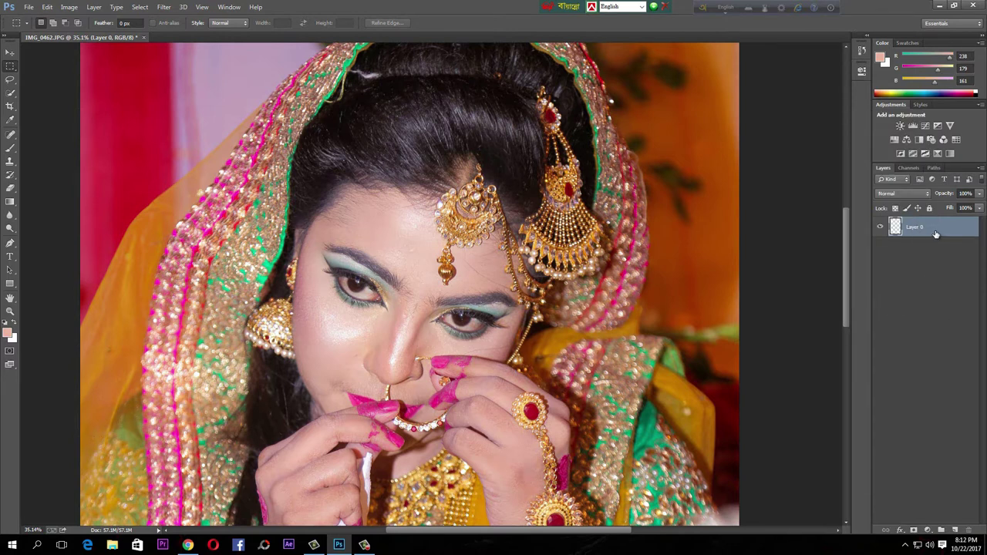
pyautogui.rightClick(937, 235)
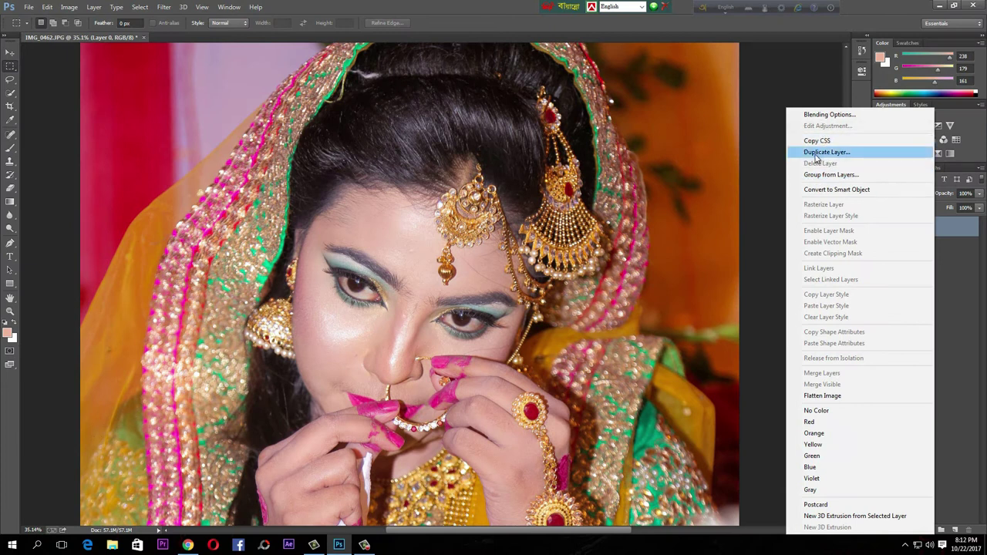
pyautogui.click(840, 154)
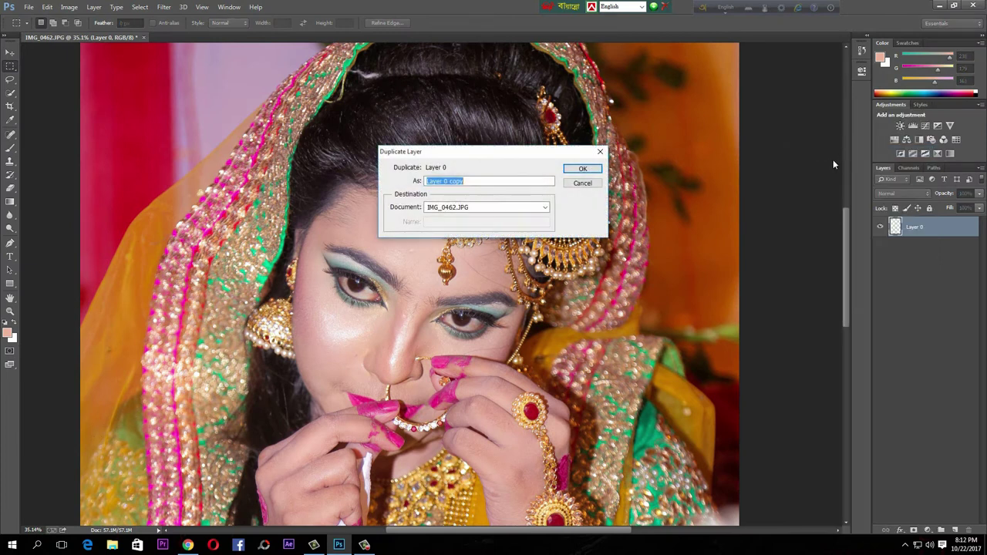
pyautogui.click(583, 169)
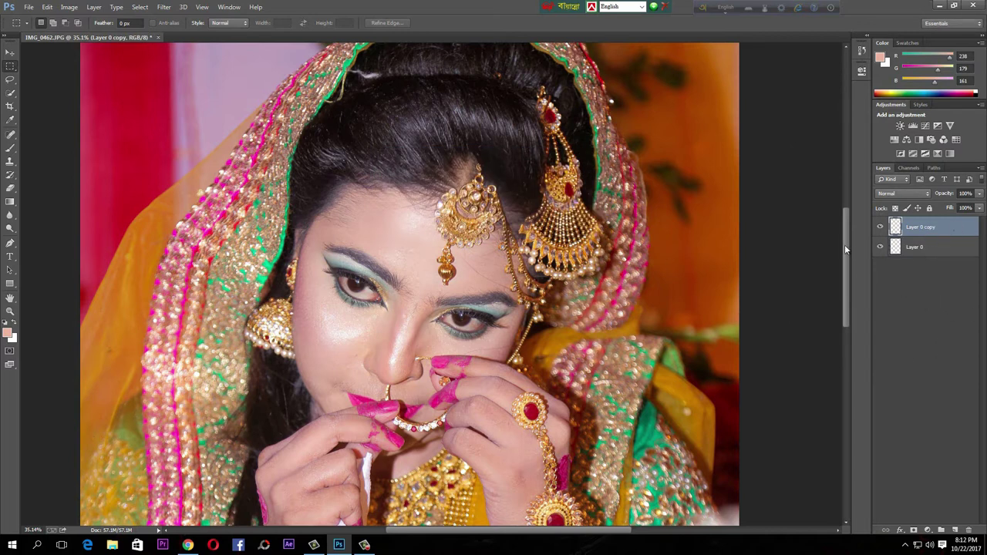
# Zoom in on the bride's eyes and forehead and select the Spot Healing Brush Tool.
pyautogui.moveTo(404, 308); pyautogui.dragTo(404, 313)
pyautogui.moveTo(346, 354); pyautogui.dragTo(365, 370)
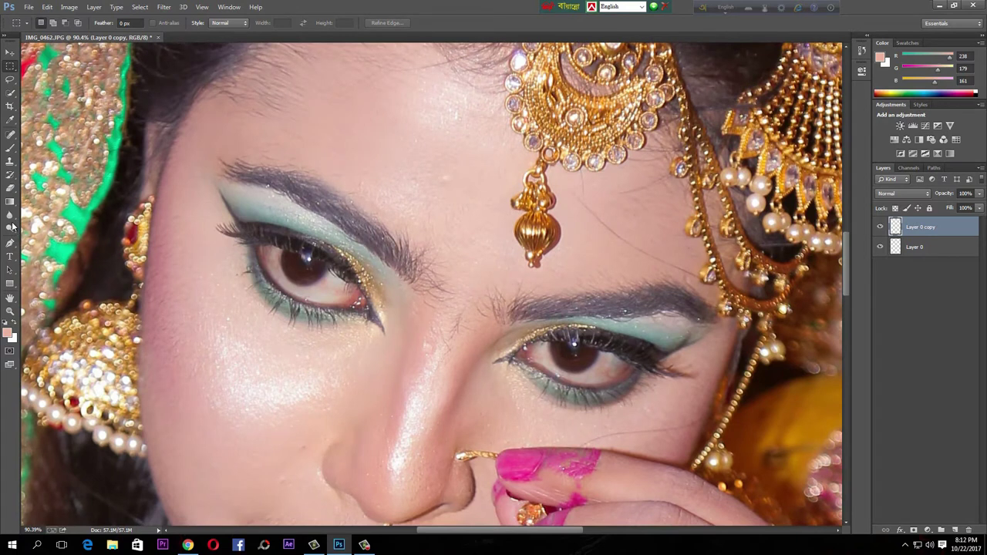
pyautogui.click(10, 136)
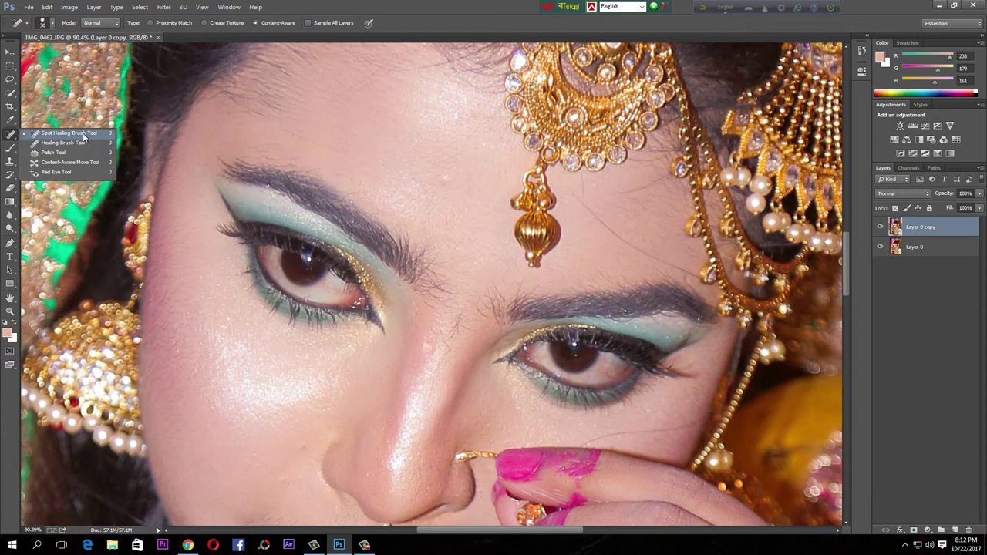
pyautogui.click(83, 136)
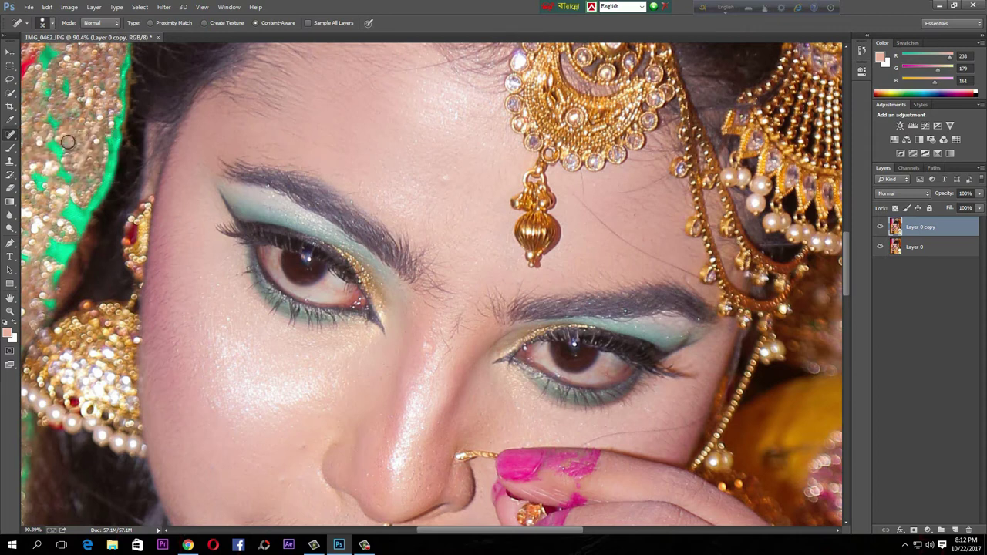
# Heal blemishes on the forehead and nose bridge, resizing the brush and using a crosshair cursor.
pyautogui.click(444, 178)
pyautogui.scroll(1, 443, 190)
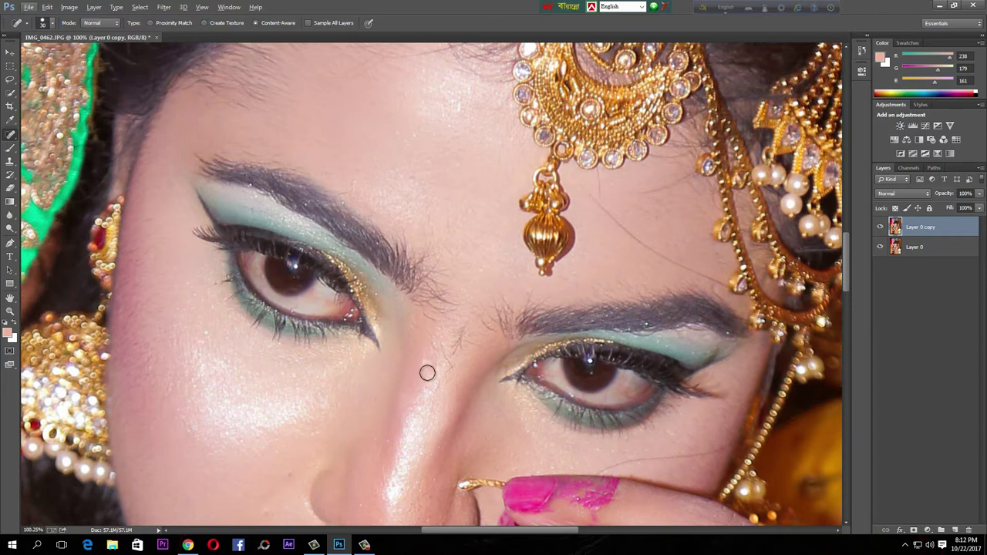
pyautogui.click(429, 363)
pyautogui.scroll(2, 430, 367)
pyautogui.scroll(-1, 496, 388)
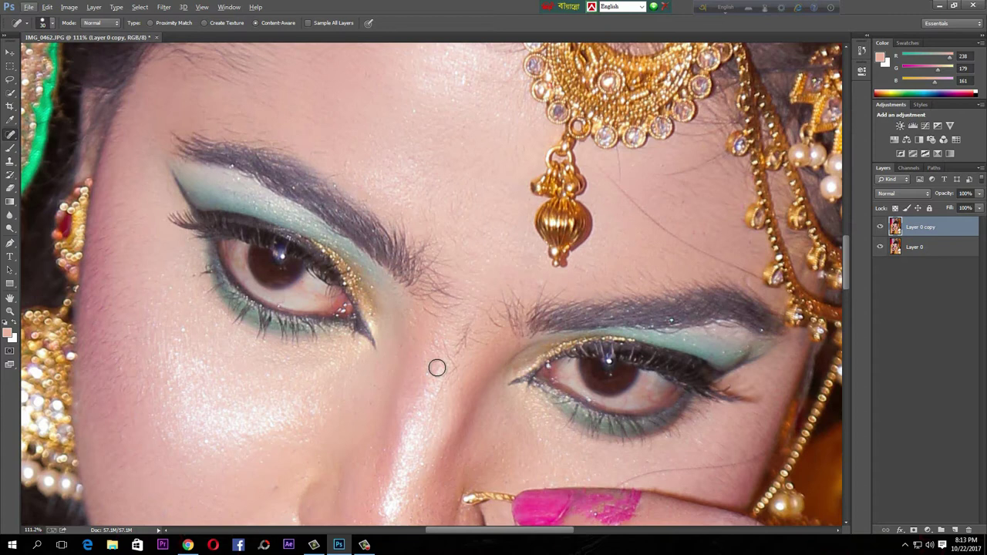
pyautogui.press(']')
pyautogui.press(']')
pyautogui.press(']')
pyautogui.press(']')
pyautogui.press(']')
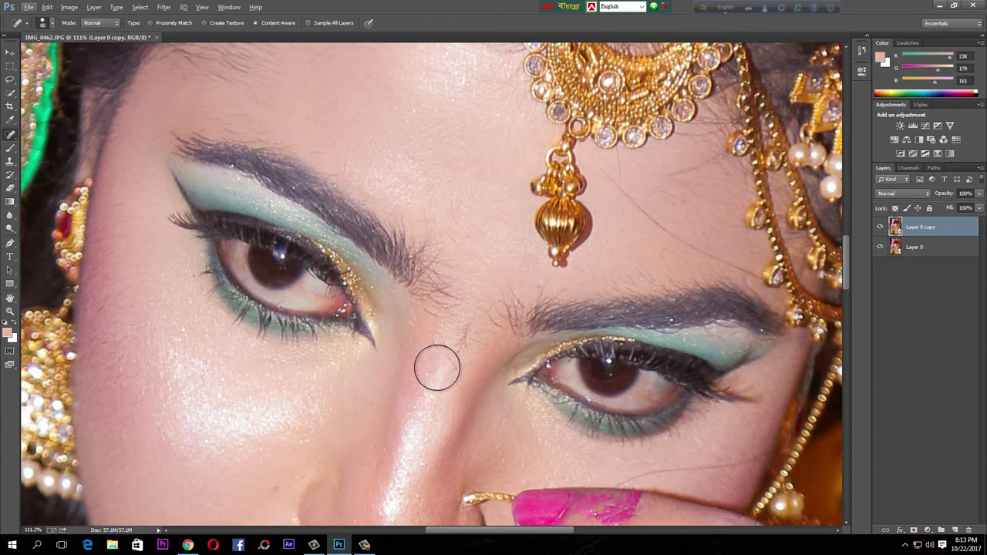
pyautogui.press('[')
pyautogui.press('[')
pyautogui.press('[')
pyautogui.press('[')
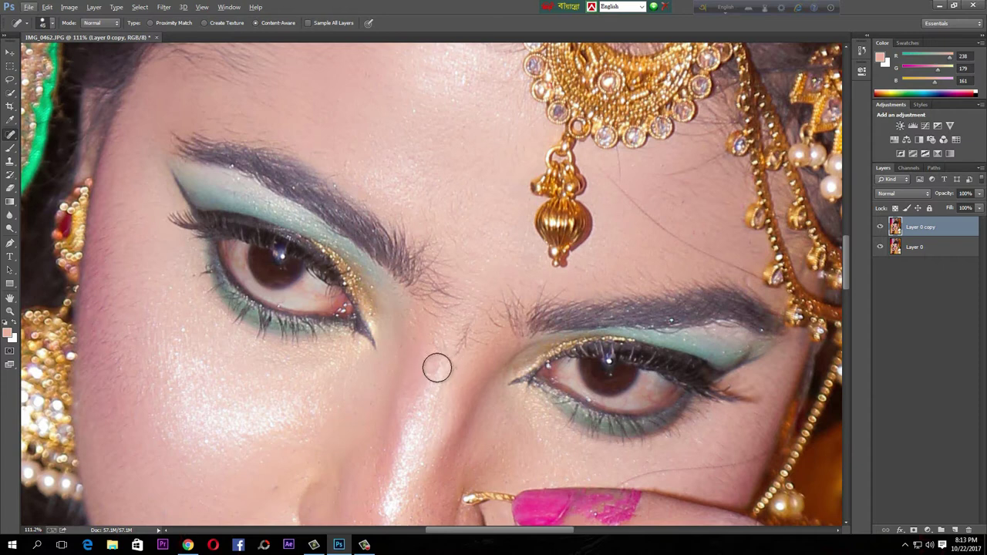
pyautogui.press('capslock')
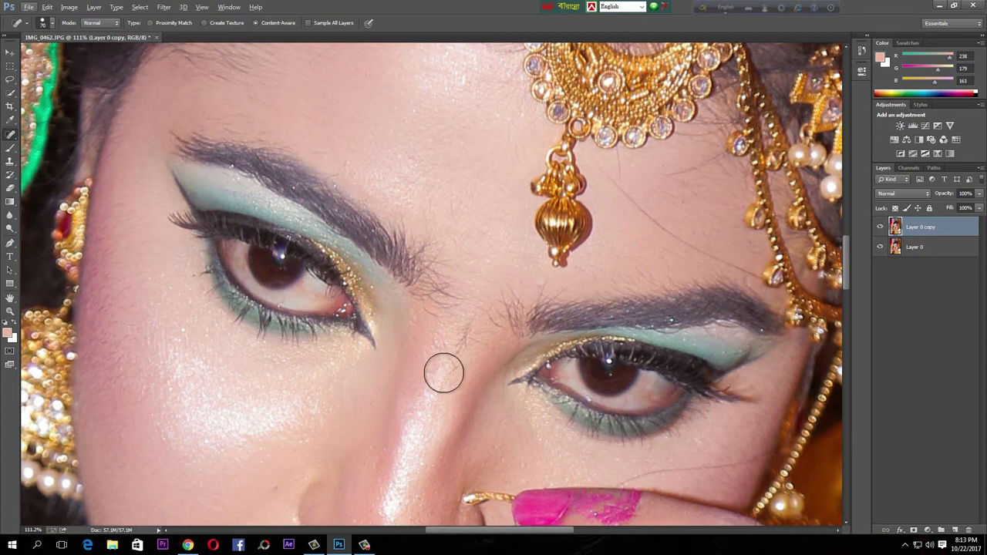
pyautogui.press('[')
pyautogui.press('[')
pyautogui.press('[')
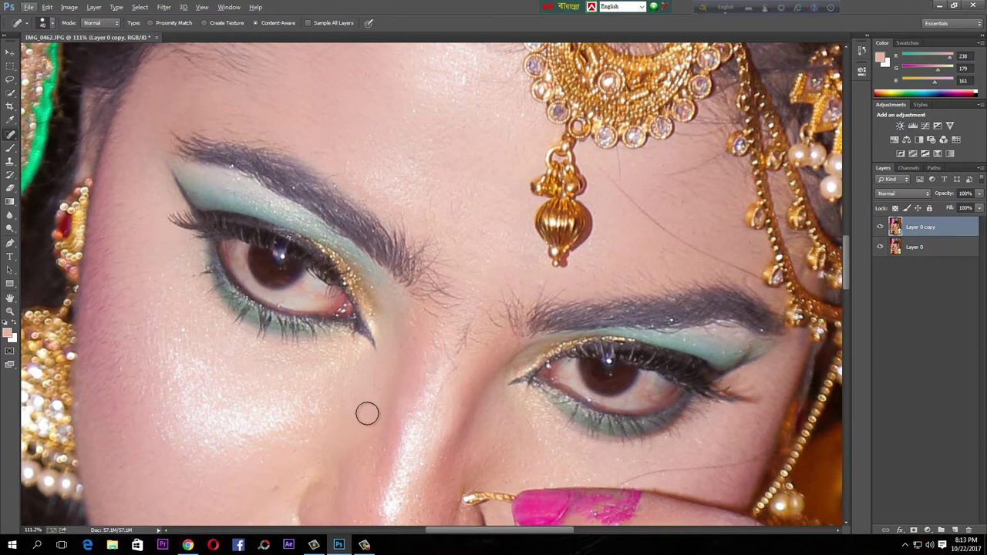
pyautogui.scroll(-5, 299, 362)
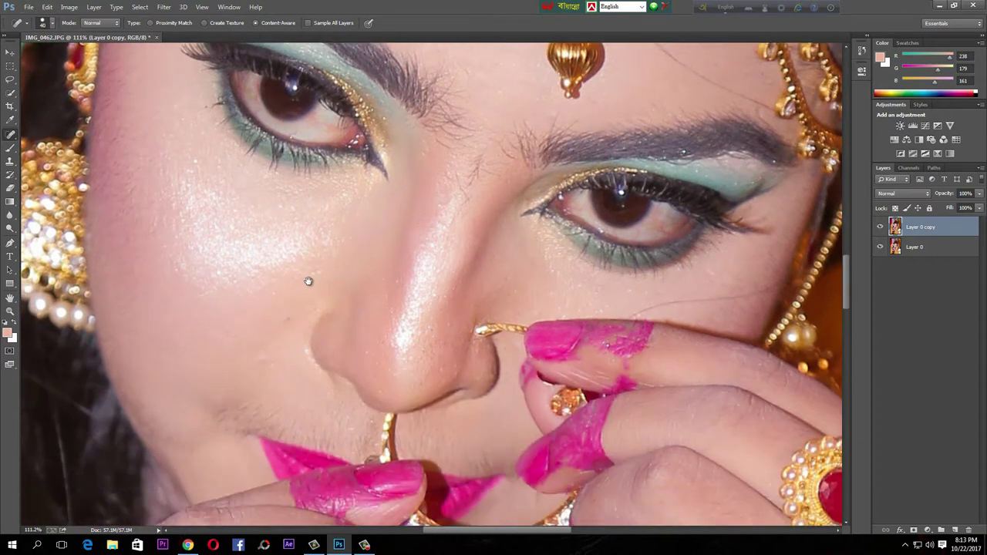
# Heal the dark spot and mole beside the nose and the blemishes across the cheek.
pyautogui.click(285, 321)
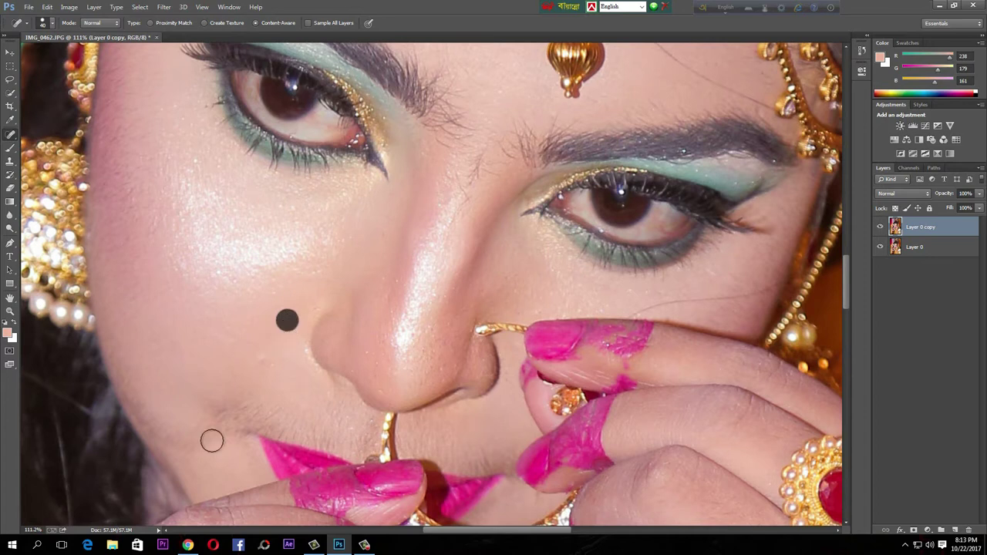
pyautogui.scroll(1, 289, 324)
pyautogui.click(275, 341)
pyautogui.press('[')
pyautogui.press('[')
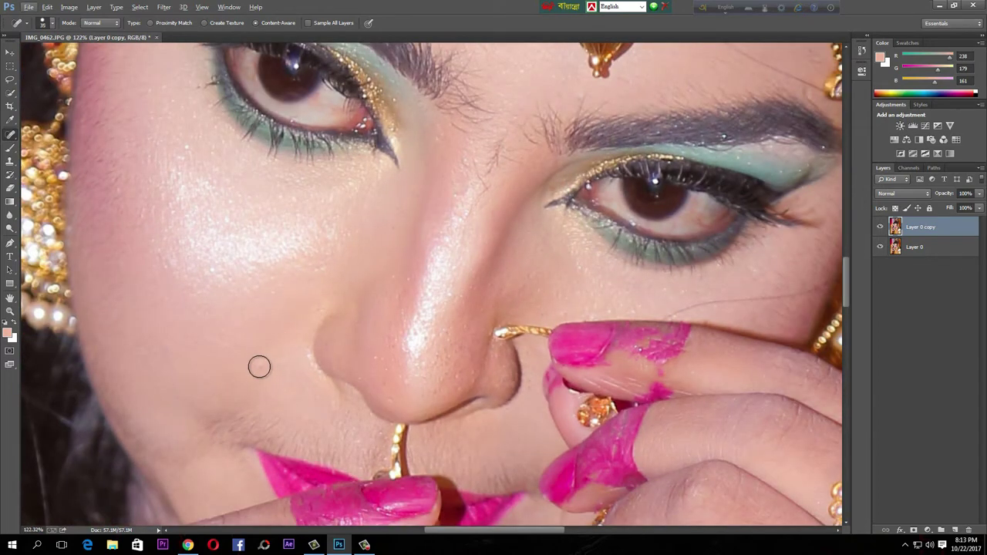
pyautogui.moveTo(259, 366); pyautogui.dragTo(269, 368)
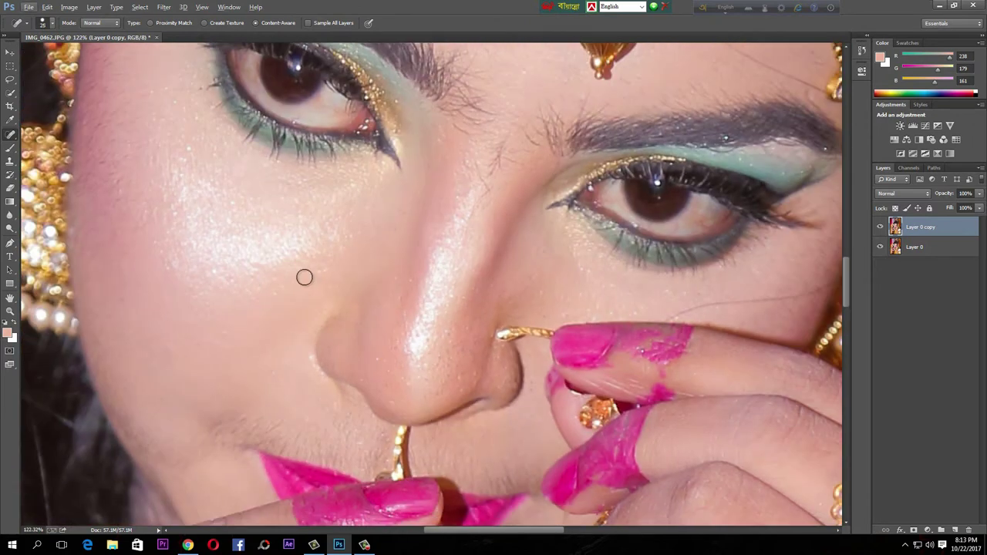
pyautogui.scroll(-3, 277, 333)
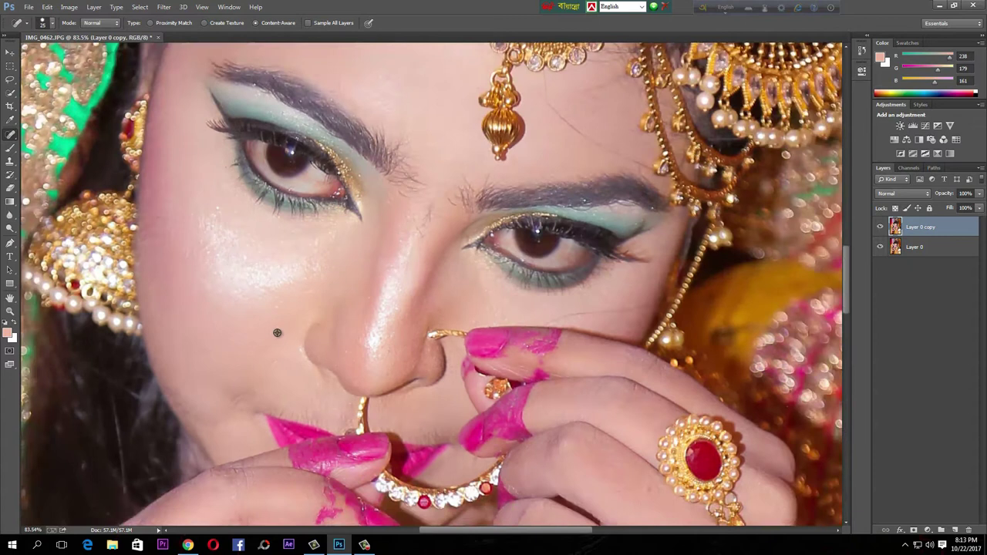
pyautogui.scroll(5, 278, 333)
pyautogui.scroll(-3, 278, 331)
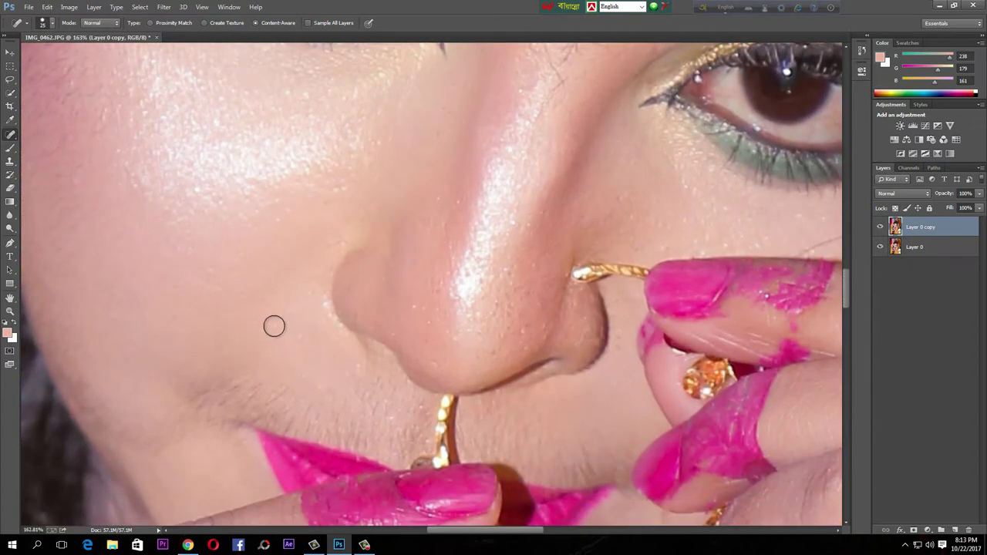
pyautogui.click(274, 326)
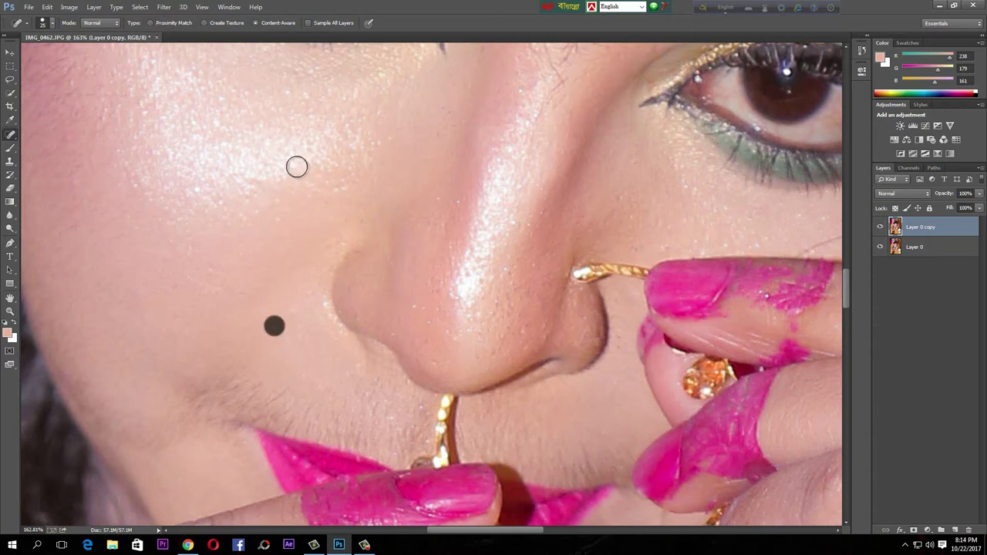
# Zoom out to view the whole bride portrait.
pyautogui.scroll(1, 290, 300)
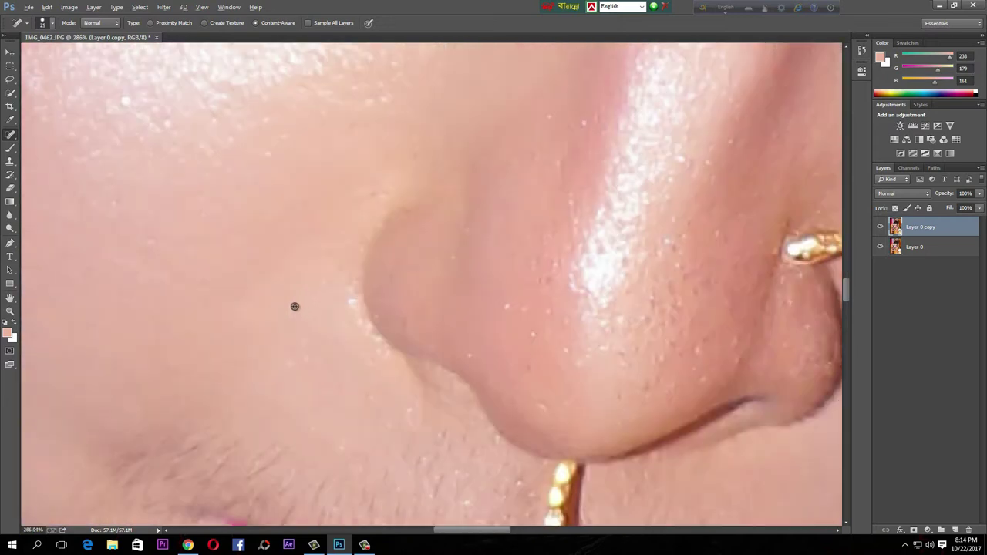
pyautogui.scroll(-4, 295, 305)
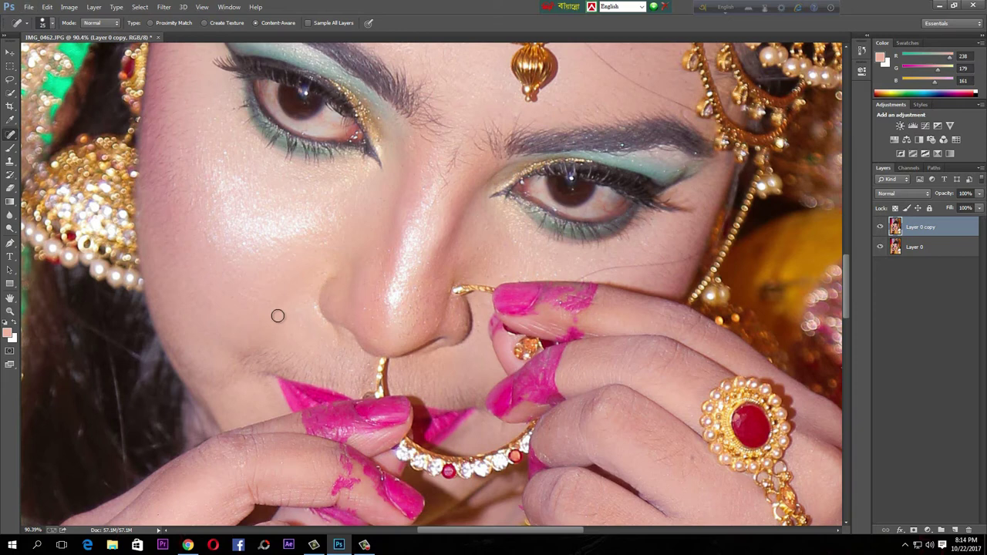
pyautogui.scroll(1, 275, 316)
pyautogui.scroll(-1, 277, 316)
pyautogui.scroll(5, 312, 316)
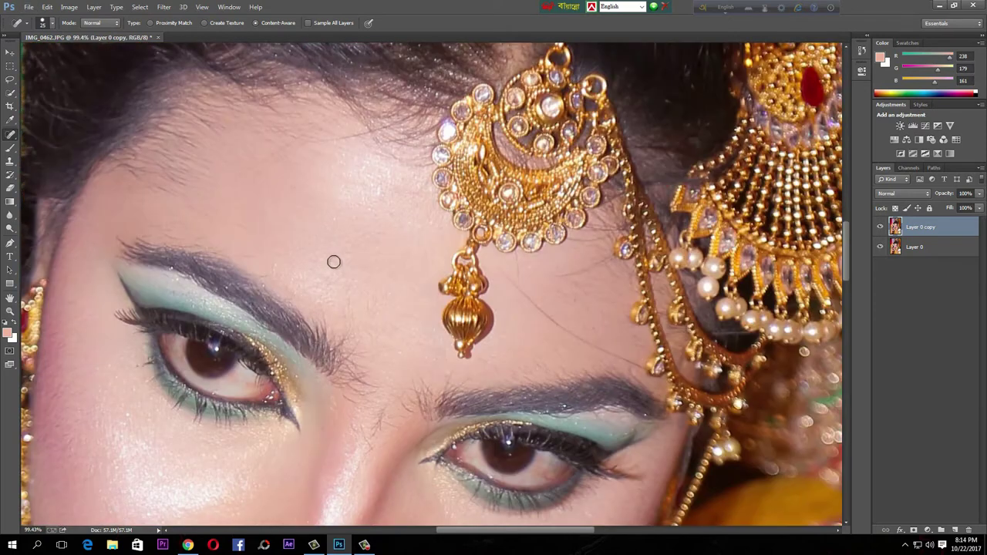
pyautogui.scroll(-1, 317, 318)
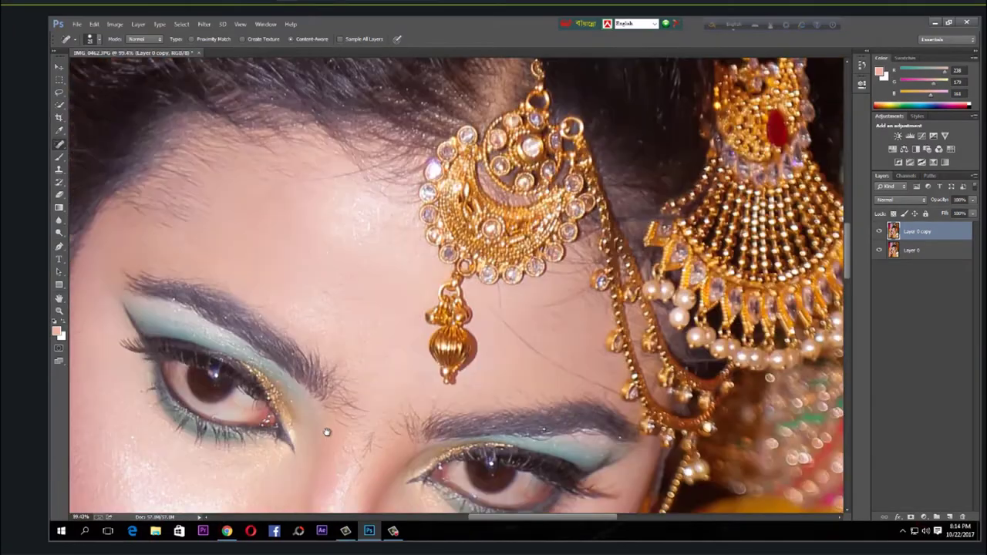
pyautogui.scroll(-5, 427, 247)
pyautogui.scroll(-2, 427, 246)
# Zoom in to about 120% on the left cheek below the eye.
pyautogui.scroll(-3, 426, 247)
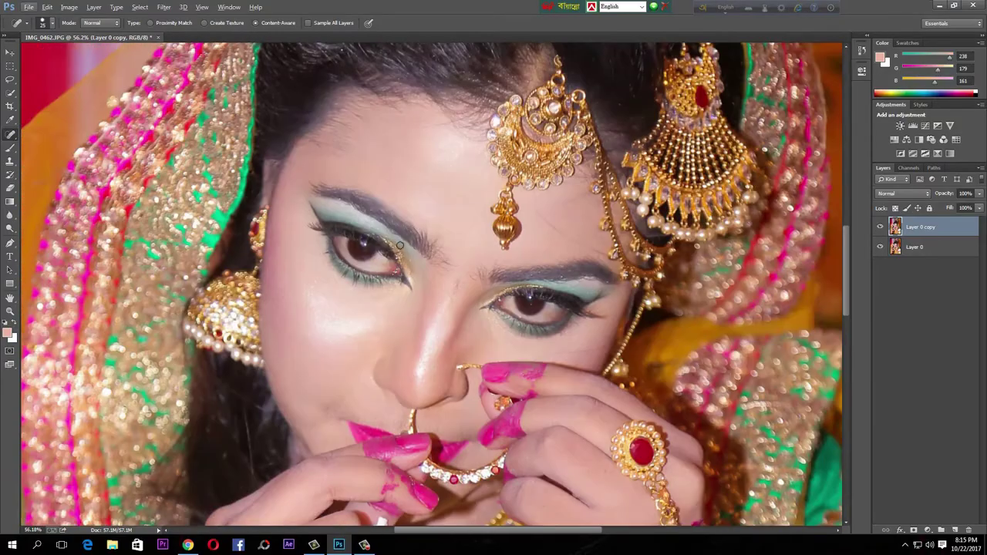
pyautogui.scroll(5, 390, 300)
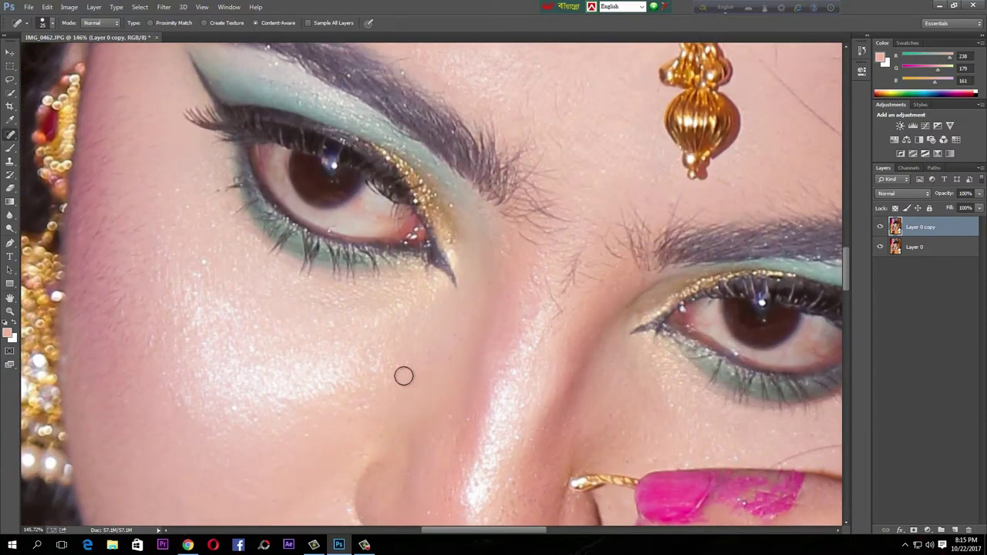
pyautogui.scroll(-1, 249, 367)
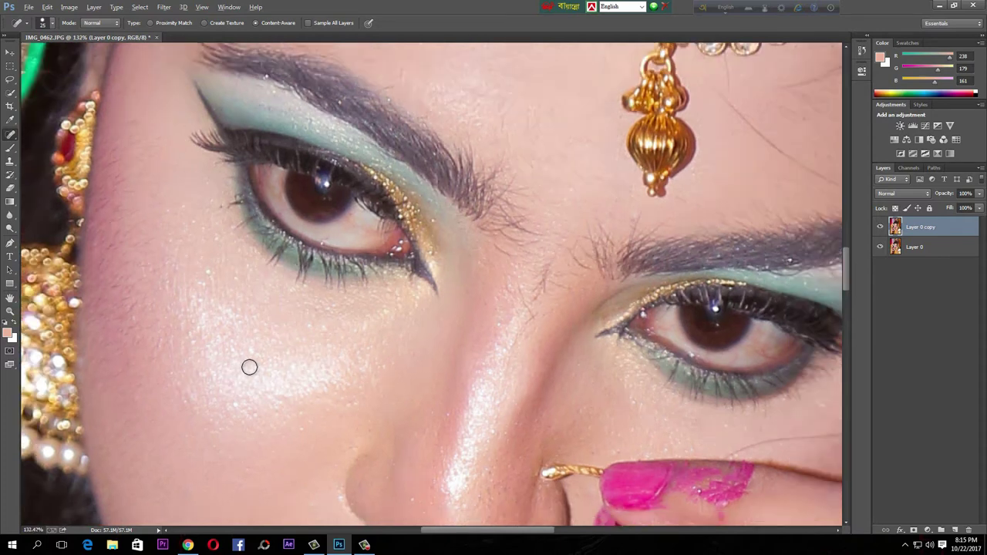
pyautogui.scroll(-1, 249, 367)
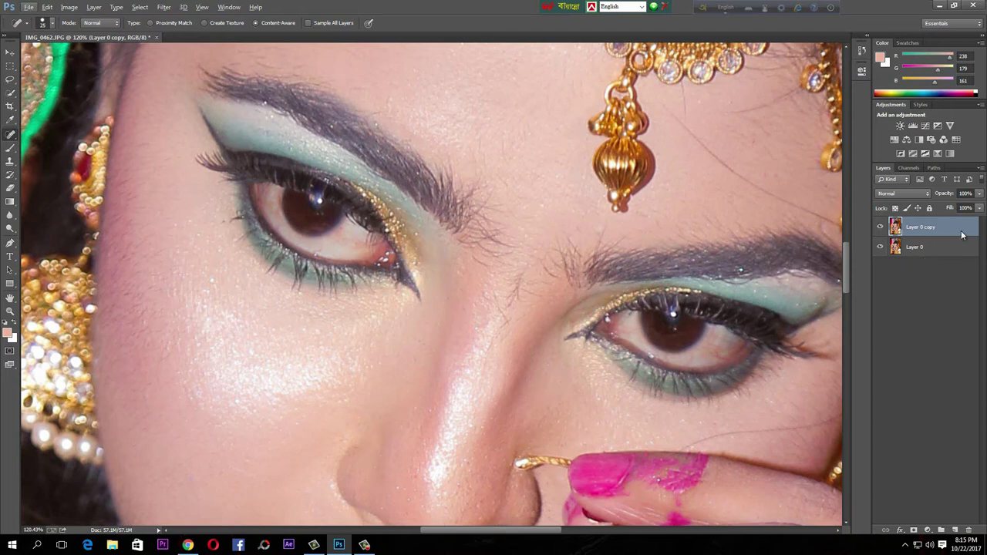
# Add an empty Layer 1 above Layer 0 copy and switch to the Brush tool.
pyautogui.click(955, 531)
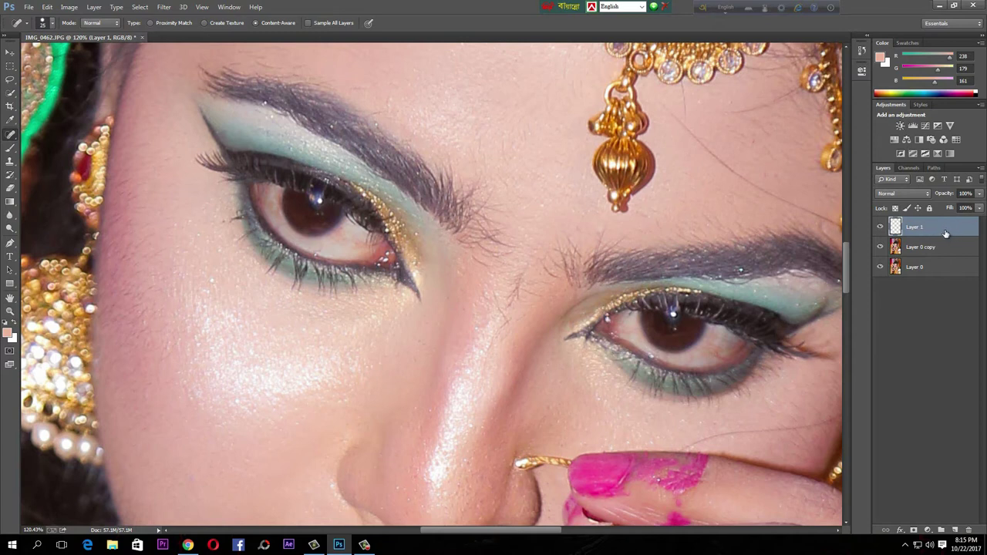
pyautogui.click(10, 148)
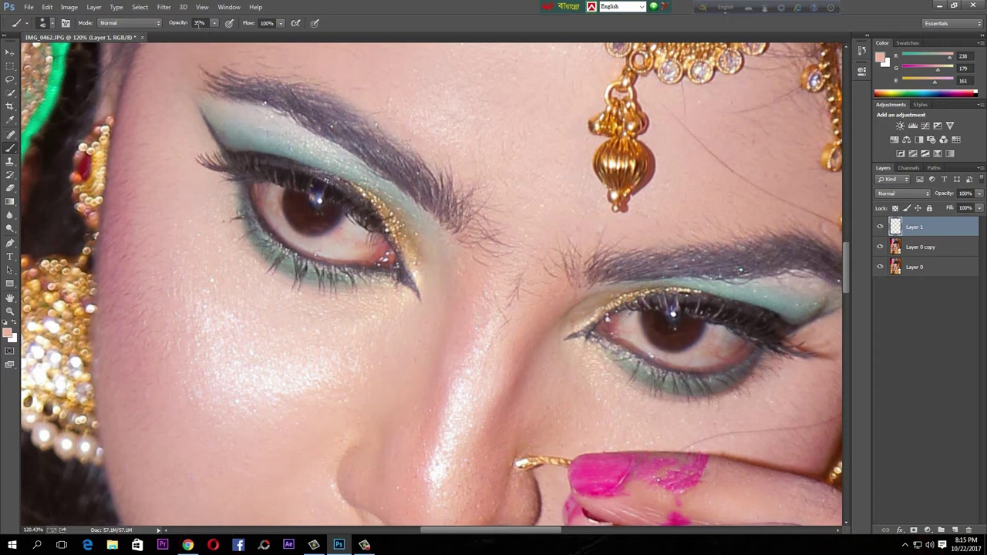
# Lower the Brush opacity to 30% in the options bar.
pyautogui.click(215, 26)
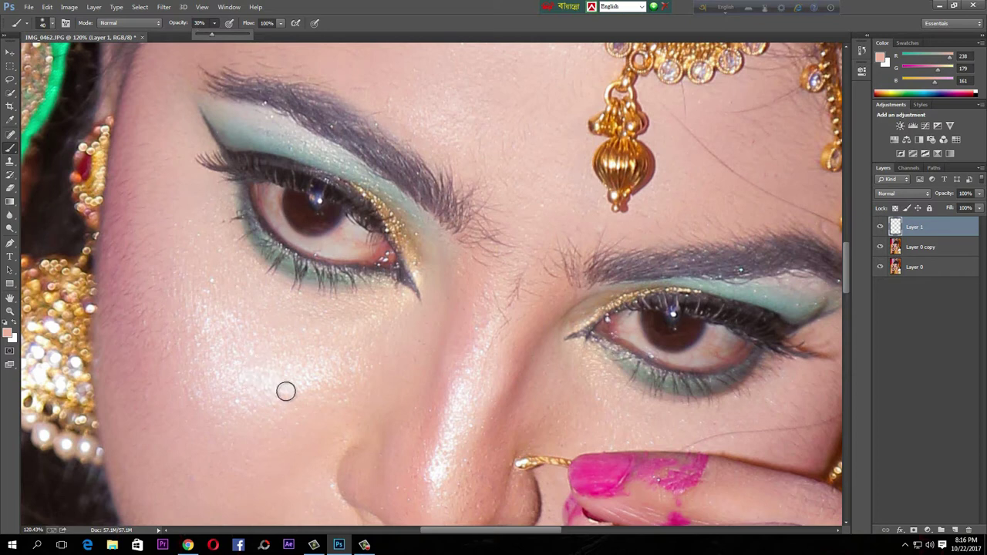
pyautogui.keyDown('alt'); pyautogui.scroll(3, 285, 391); pyautogui.keyUp('alt')
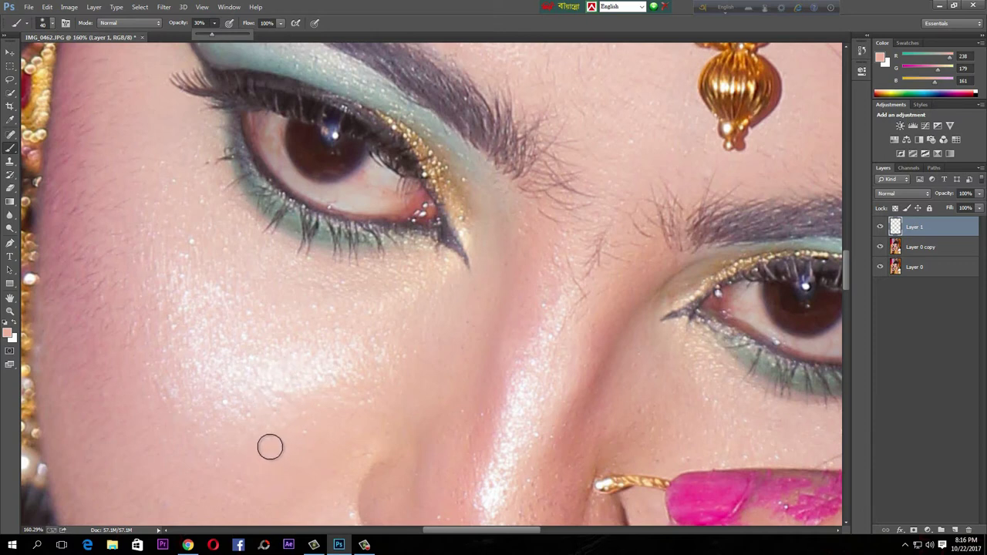
pyautogui.scroll(-2, 270, 447)
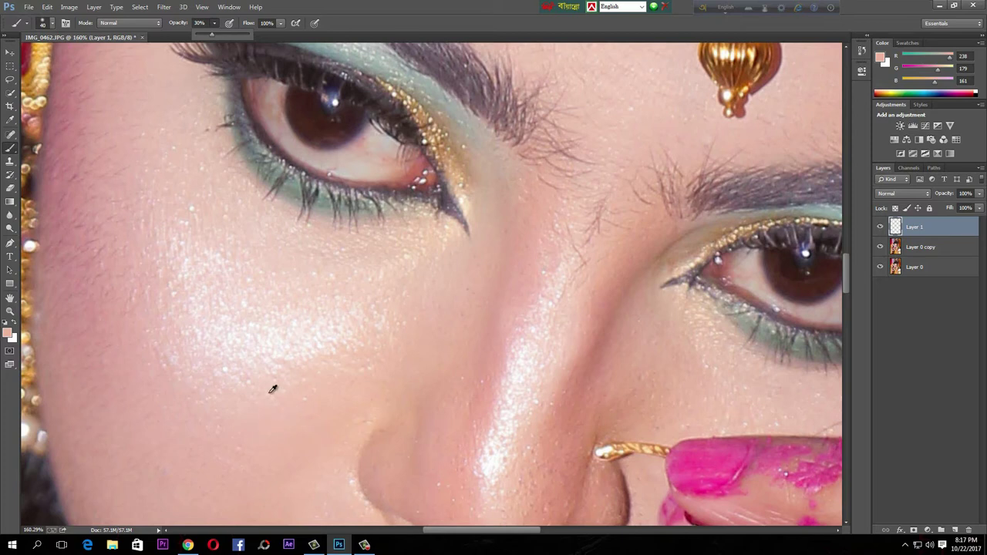
# Paint sampled skin tone over the left cheek and under-eye highlight on Layer 1, resampling to R227 G184 B174.
pyautogui.keyDown('alt'); pyautogui.click(306, 415); pyautogui.keyUp('alt')
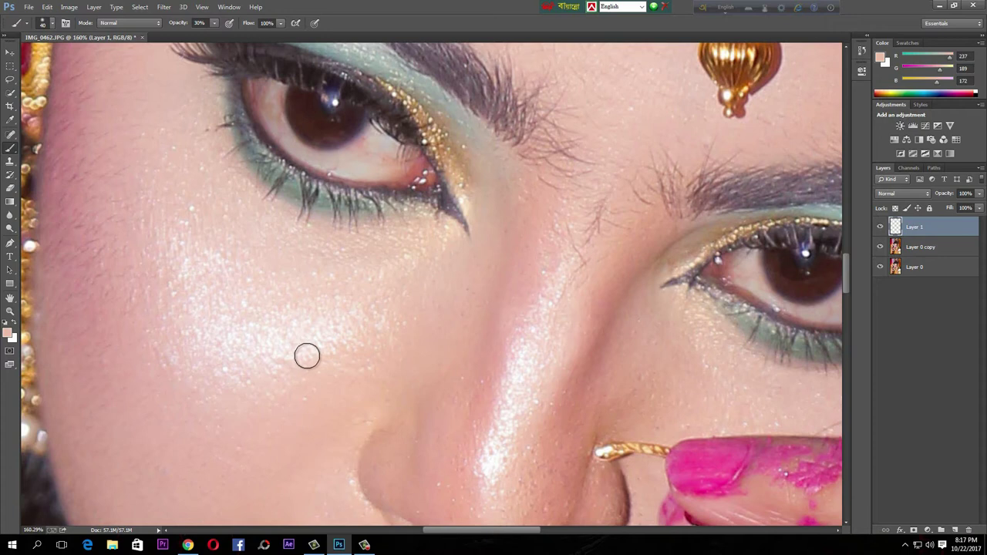
pyautogui.moveTo(310, 343)
pyautogui.mouseDown()
pyautogui.moveTo(313, 365)
pyautogui.moveTo(306, 340)
pyautogui.moveTo(317, 357)
pyautogui.moveTo(340, 350)
pyautogui.mouseUp()
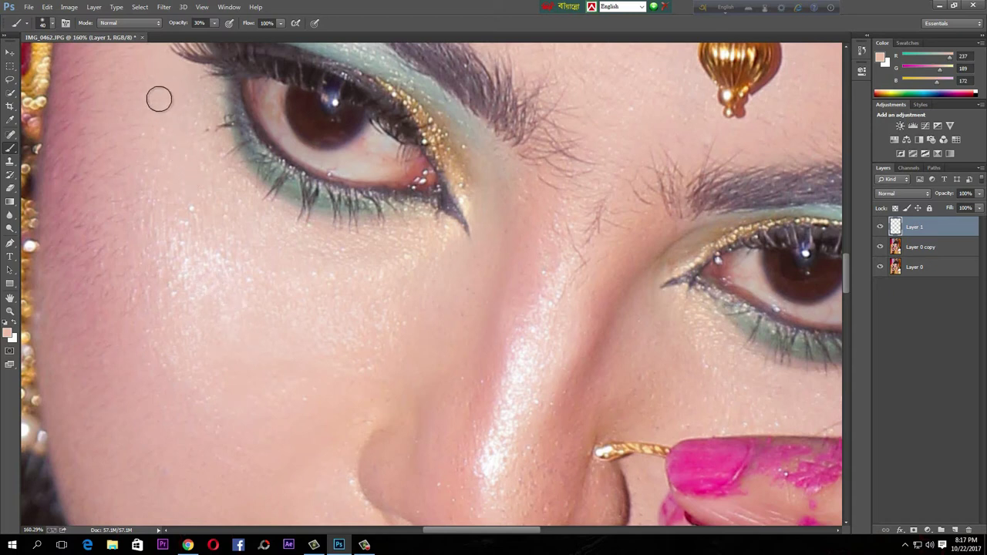
pyautogui.press('alt')
pyautogui.keyDown('alt'); pyautogui.click(154, 105); pyautogui.keyUp('alt')
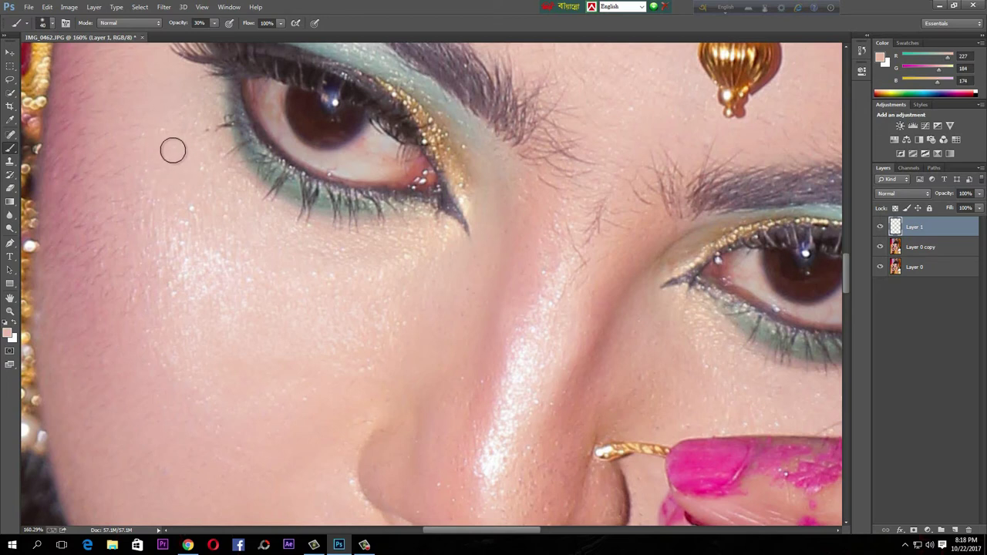
pyautogui.moveTo(188, 220)
pyautogui.mouseDown()
pyautogui.moveTo(230, 261)
pyautogui.moveTo(199, 239)
pyautogui.moveTo(201, 286)
pyautogui.moveTo(217, 303)
pyautogui.moveTo(234, 239)
pyautogui.moveTo(211, 251)
pyautogui.moveTo(239, 287)
pyautogui.moveTo(216, 295)
pyautogui.moveTo(187, 260)
pyautogui.moveTo(196, 255)
pyautogui.moveTo(182, 286)
pyautogui.moveTo(162, 253)
pyautogui.moveTo(156, 295)
pyautogui.moveTo(171, 239)
pyautogui.moveTo(164, 290)
pyautogui.moveTo(190, 304)
pyautogui.moveTo(194, 369)
pyautogui.moveTo(159, 346)
pyautogui.moveTo(208, 366)
pyautogui.moveTo(210, 420)
pyautogui.moveTo(251, 392)
pyautogui.moveTo(285, 406)
pyautogui.moveTo(306, 387)
pyautogui.moveTo(297, 406)
pyautogui.moveTo(232, 430)
pyautogui.moveTo(217, 282)
pyautogui.moveTo(207, 329)
pyautogui.moveTo(210, 348)
pyautogui.moveTo(222, 346)
pyautogui.moveTo(196, 346)
pyautogui.moveTo(224, 247)
pyautogui.moveTo(231, 257)
pyautogui.moveTo(221, 246)
pyautogui.moveTo(215, 274)
pyautogui.moveTo(388, 277)
pyautogui.moveTo(335, 334)
pyautogui.moveTo(252, 263)
pyautogui.moveTo(228, 286)
pyautogui.moveTo(206, 266)
pyautogui.moveTo(166, 273)
pyautogui.moveTo(194, 286)
pyautogui.moveTo(233, 334)
pyautogui.moveTo(293, 332)
pyautogui.moveTo(319, 353)
pyautogui.moveTo(360, 361)
pyautogui.moveTo(380, 305)
pyautogui.moveTo(371, 348)
pyautogui.moveTo(394, 305)
pyautogui.moveTo(385, 339)
pyautogui.moveTo(345, 374)
pyautogui.moveTo(256, 360)
pyautogui.moveTo(199, 400)
pyautogui.moveTo(167, 353)
pyautogui.moveTo(175, 253)
pyautogui.moveTo(193, 194)
pyautogui.moveTo(223, 205)
pyautogui.moveTo(335, 327)
pyautogui.moveTo(262, 351)
pyautogui.moveTo(147, 149)
pyautogui.moveTo(216, 440)
pyautogui.mouseUp()
# Smooth the cheek further, then sample the nose's skin colour and tone down the nose-bridge shine.
pyautogui.scroll(-3, 216, 441)
pyautogui.moveTo(347, 363); pyautogui.dragTo(385, 345)
pyautogui.moveTo(317, 198)
pyautogui.mouseDown()
pyautogui.moveTo(302, 296)
pyautogui.moveTo(211, 289)
pyautogui.moveTo(231, 171)
pyautogui.moveTo(262, 183)
pyautogui.mouseUp()
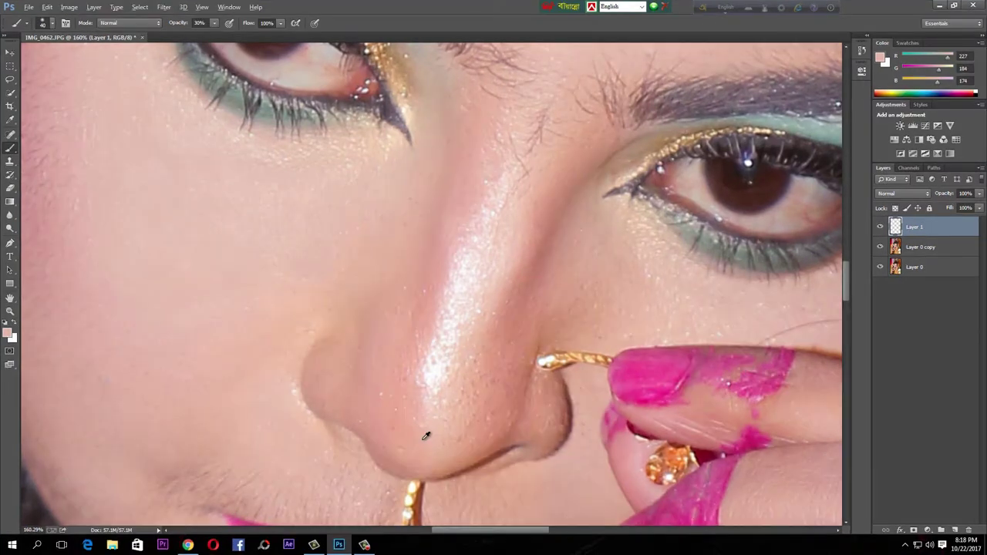
pyautogui.keyDown('alt'); pyautogui.click(427, 436); pyautogui.keyUp('alt')
pyautogui.moveTo(493, 222)
pyautogui.mouseDown()
pyautogui.moveTo(466, 312)
pyautogui.moveTo(454, 314)
pyautogui.moveTo(456, 348)
pyautogui.moveTo(440, 384)
pyautogui.moveTo(443, 340)
pyautogui.moveTo(435, 347)
pyautogui.moveTo(441, 409)
pyautogui.moveTo(494, 268)
pyautogui.moveTo(434, 374)
pyautogui.moveTo(434, 417)
pyautogui.moveTo(494, 269)
pyautogui.moveTo(453, 344)
pyautogui.moveTo(485, 203)
pyautogui.moveTo(452, 271)
pyautogui.moveTo(470, 262)
pyautogui.moveTo(441, 362)
pyautogui.moveTo(468, 395)
pyautogui.moveTo(463, 356)
pyautogui.mouseUp()
# Resample a lighter skin tone, R242 G200 B189, and repaint the nose.
pyautogui.keyDown('alt'); pyautogui.click(470, 202); pyautogui.keyUp('alt')
pyautogui.keyDown('alt'); pyautogui.click(456, 274); pyautogui.keyUp('alt')
pyautogui.scroll(-5, 464, 356)
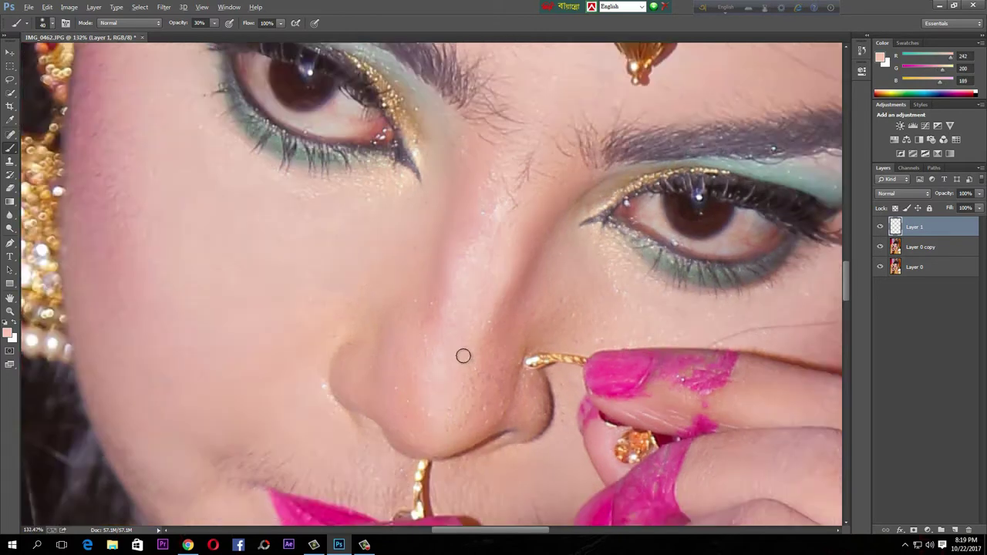
pyautogui.scroll(5, 461, 309)
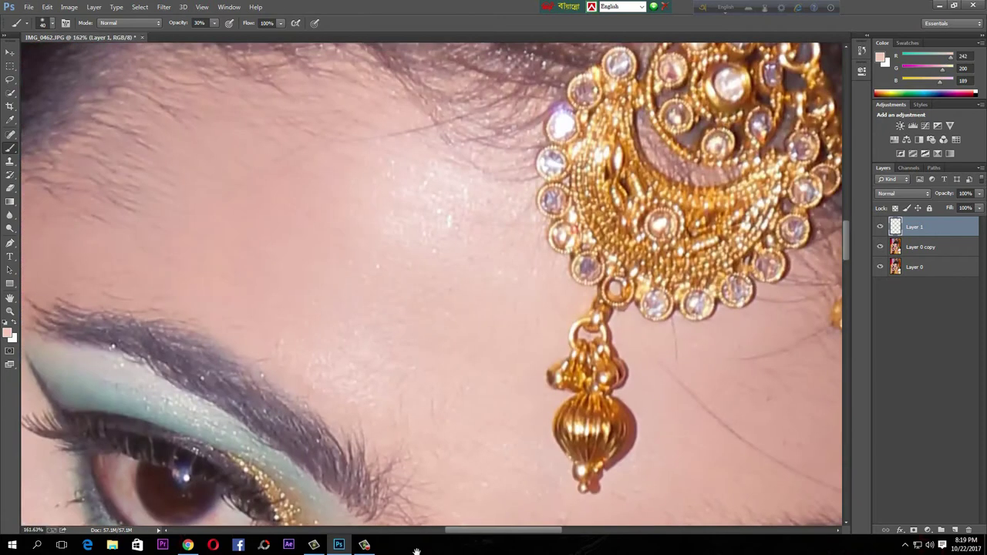
pyautogui.moveTo(388, 315); pyautogui.dragTo(403, 372)
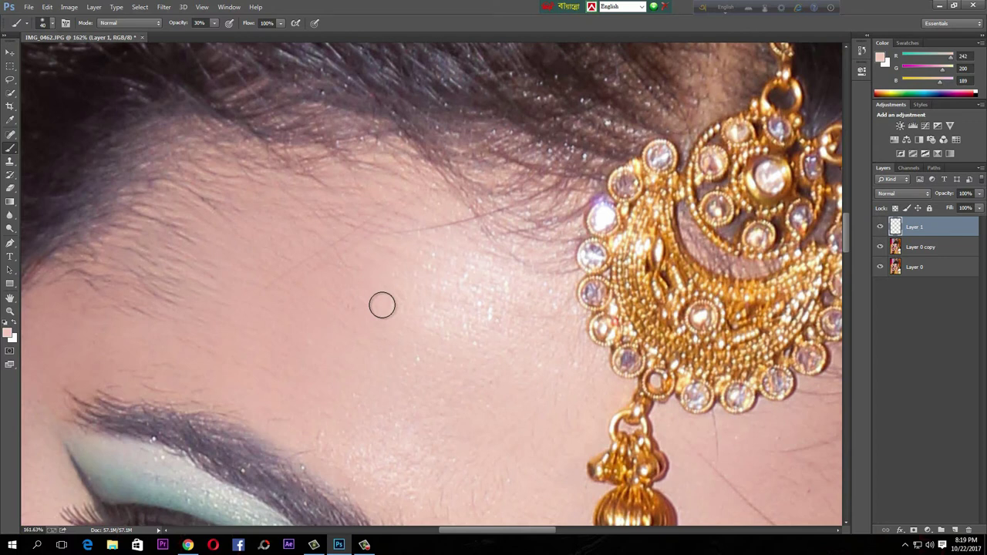
# Enlarge the brush, then reduce it slightly, and sample the forehead skin colour R230 G189 B178.
pyautogui.press(']')
pyautogui.press(']')
pyautogui.press(']')
pyautogui.press(']')
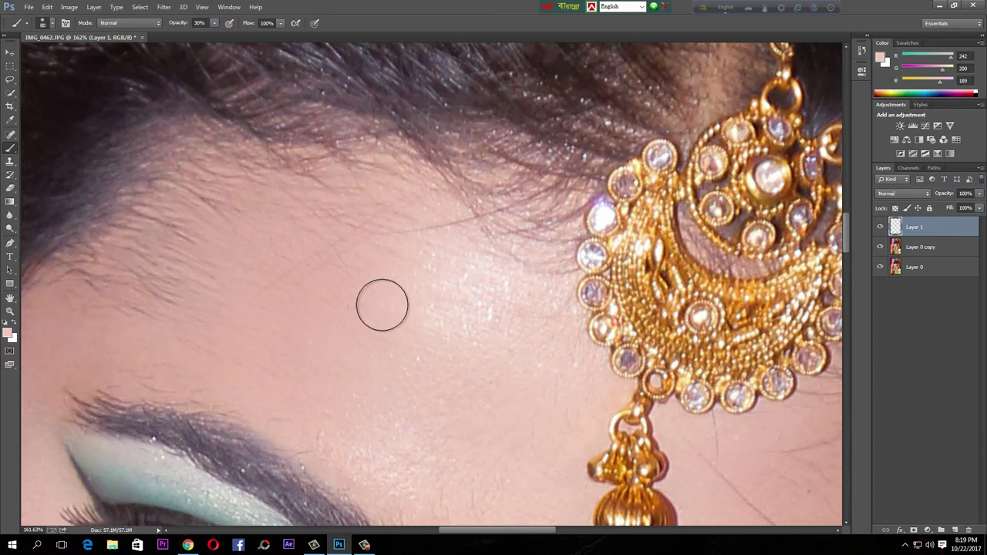
pyautogui.press('[')
pyautogui.press('[')
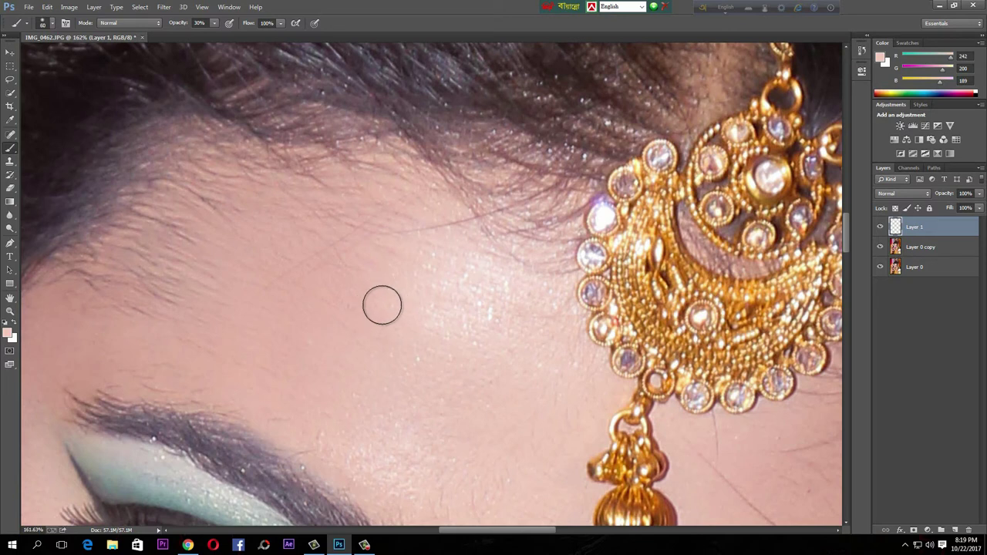
pyautogui.press('alt')
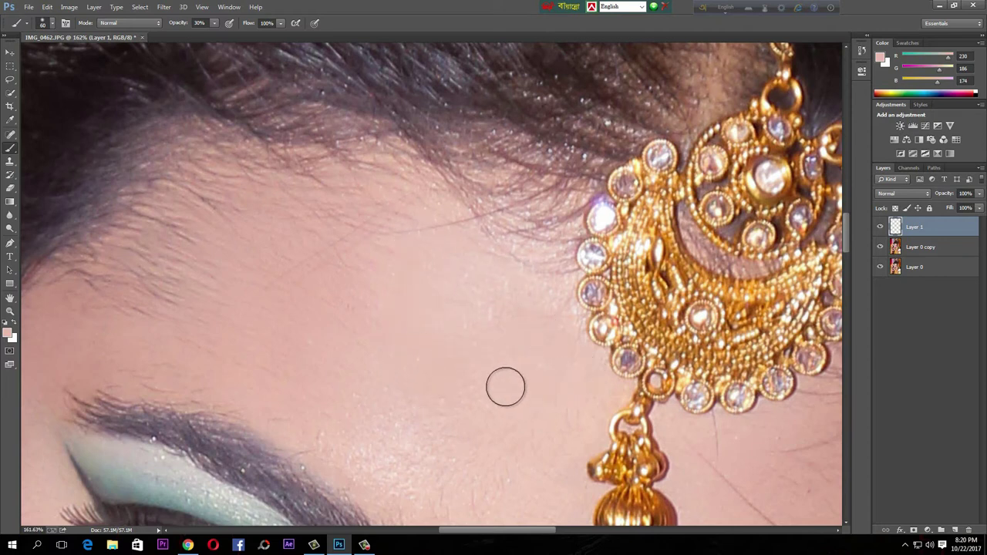
pyautogui.scroll(-5, 504, 385)
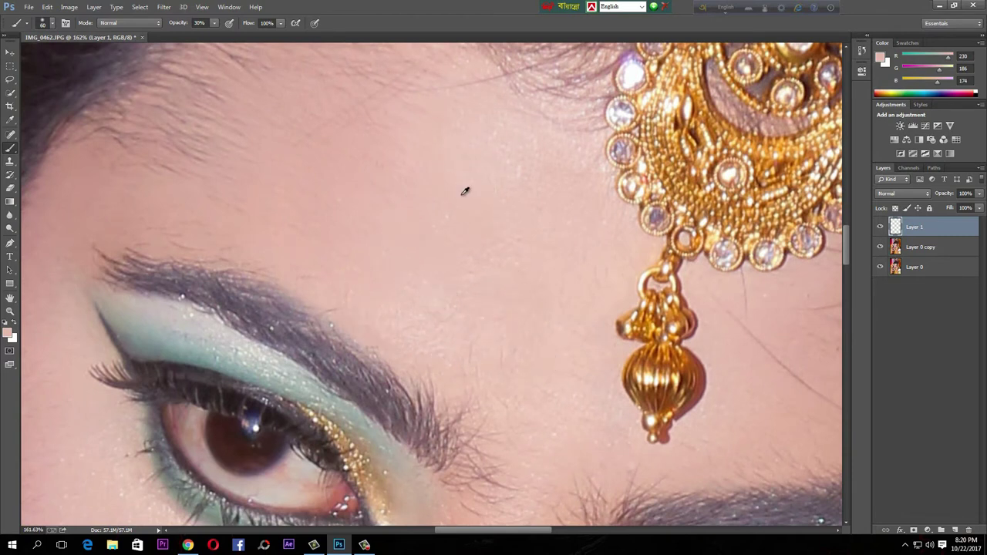
pyautogui.keyDown('alt'); pyautogui.click(405, 194); pyautogui.keyUp('alt')
pyautogui.moveTo(551, 452); pyautogui.dragTo(560, 460)
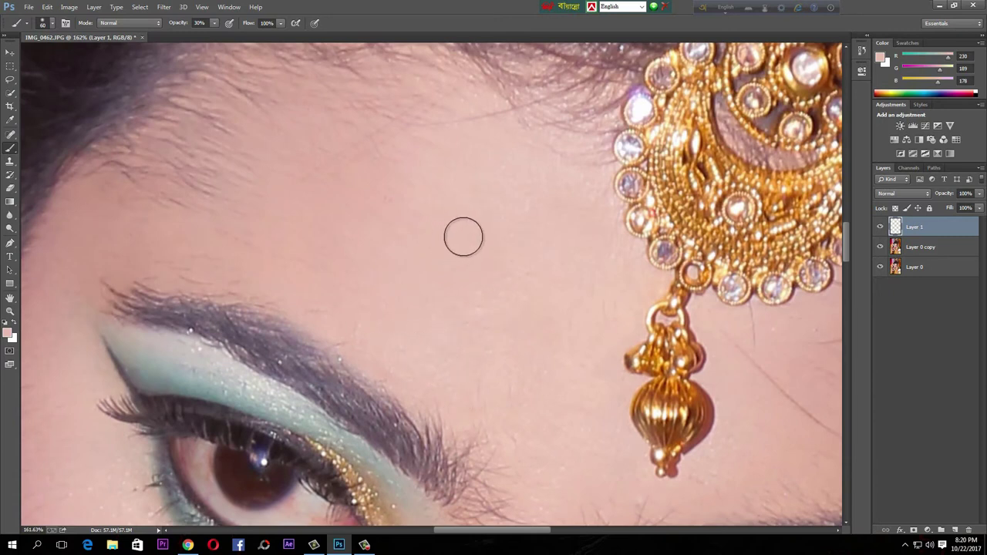
pyautogui.scroll(-5, 485, 209)
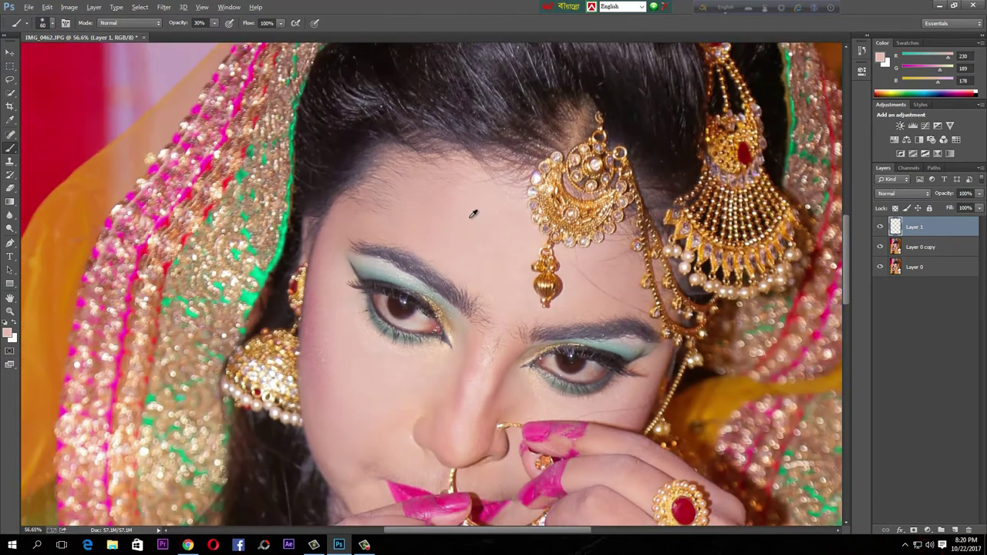
# Frame the nose, lips and nose ring, and shrink the brush to 20 px.
pyautogui.moveTo(465, 256); pyautogui.dragTo(379, 370)
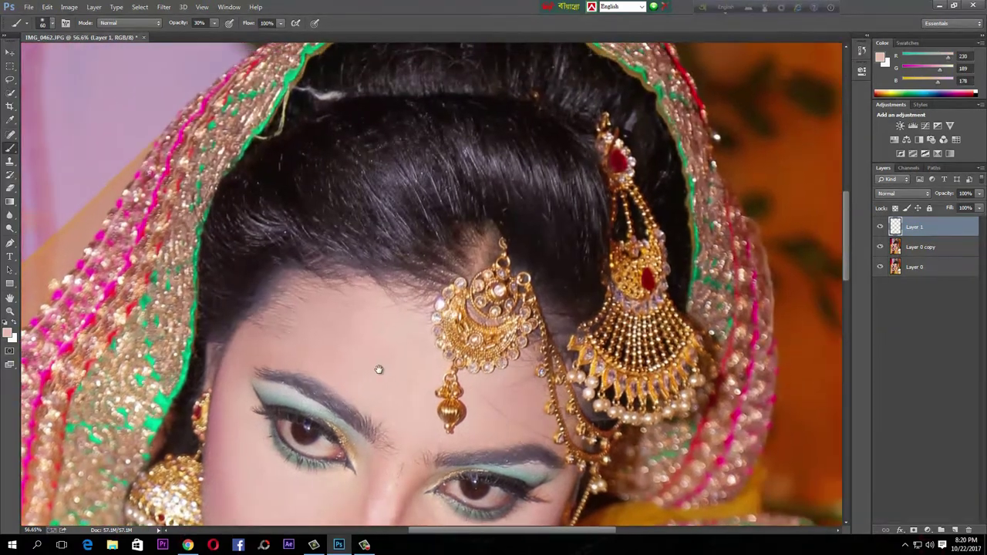
pyautogui.scroll(5, 368, 328)
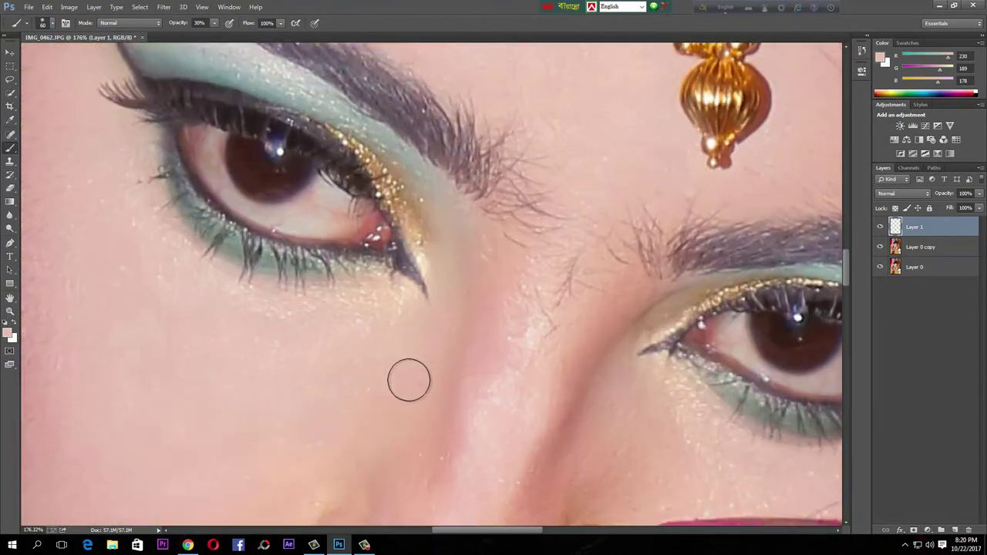
pyautogui.scroll(-4, 412, 375)
pyautogui.scroll(2, 396, 427)
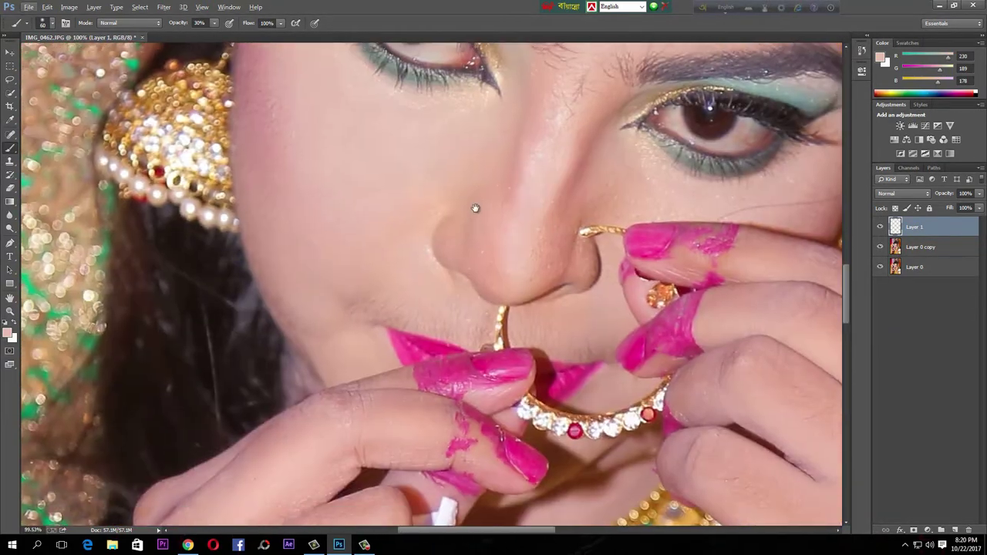
pyautogui.moveTo(452, 289); pyautogui.dragTo(467, 260)
pyautogui.scroll(3, 467, 260)
pyautogui.press('[')
pyautogui.press('[')
pyautogui.press('[')
pyautogui.press('[')
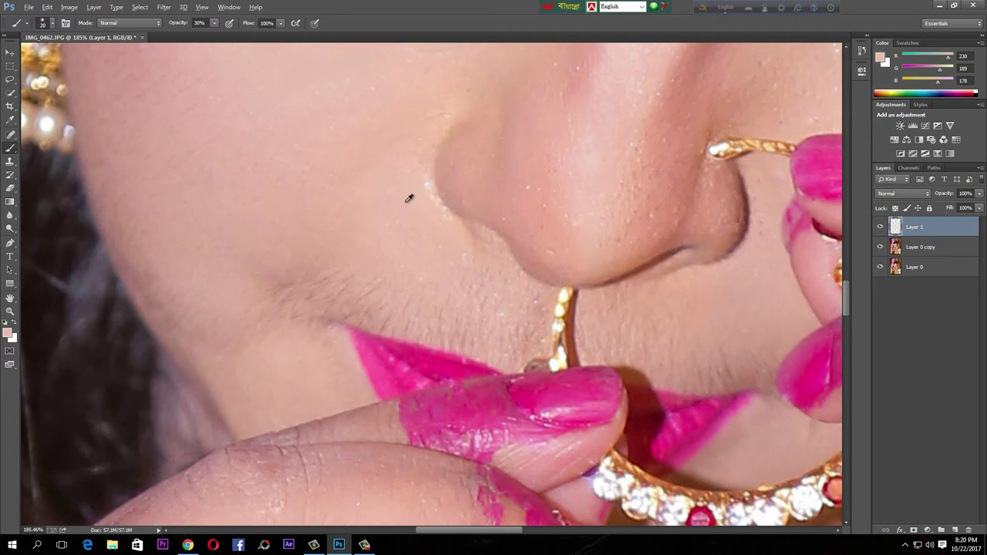
# Sample the skin beside the nose as the painting colour, R234 G190 B177.
pyautogui.keyDown('alt'); pyautogui.click(405, 189); pyautogui.keyUp('alt')
pyautogui.scroll(-6, 406, 223)
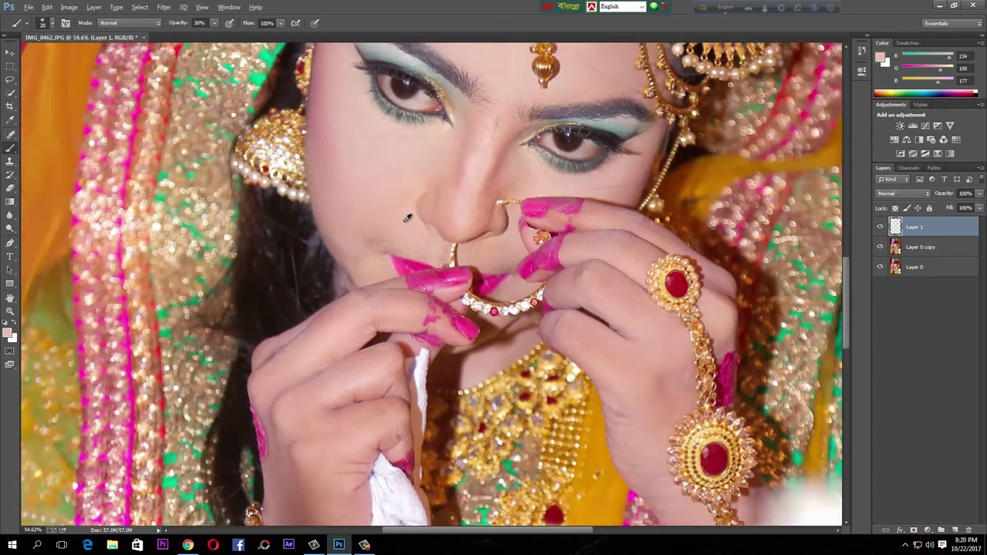
pyautogui.scroll(1, 407, 219)
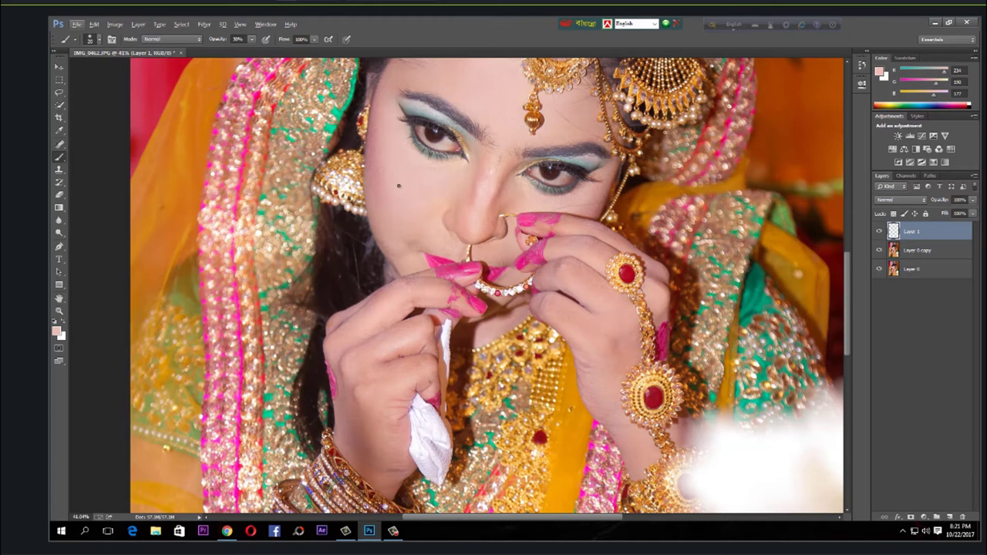
pyautogui.scroll(2, 399, 185)
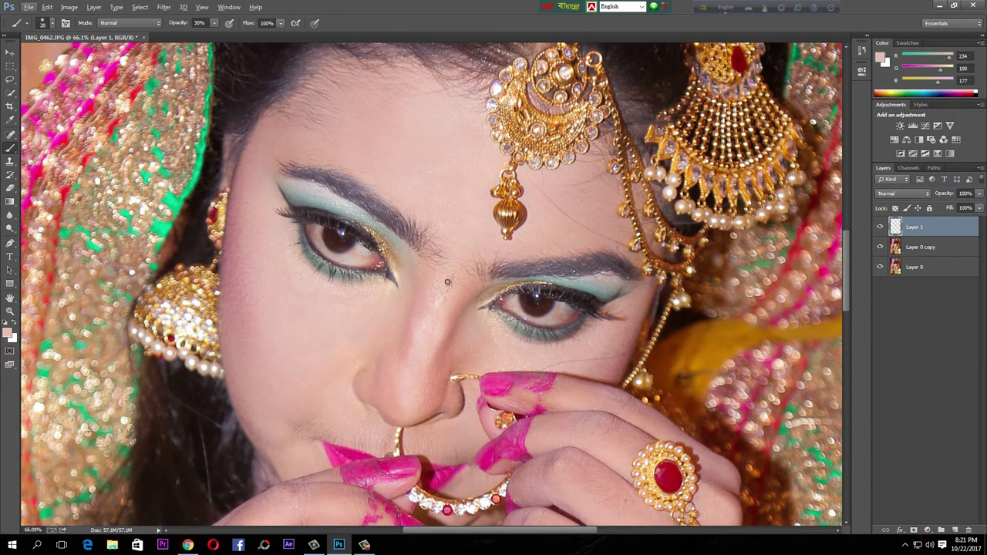
pyautogui.scroll(2, 240, 264)
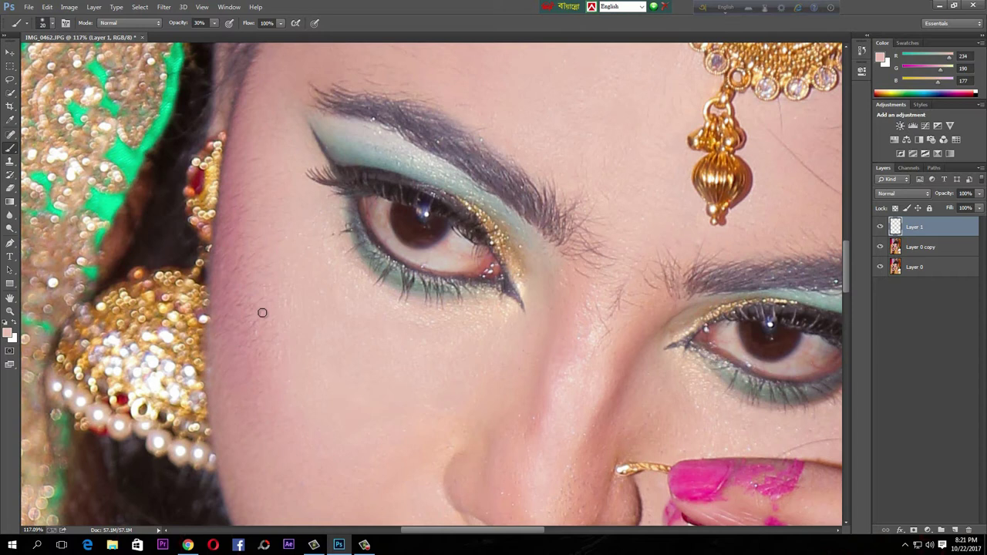
pyautogui.scroll(1, 262, 311)
pyautogui.scroll(-2, 266, 310)
# Set a 100 px brush at 15% opacity and paint a soft sampled stroke over the cheek edge.
pyautogui.press('alt')
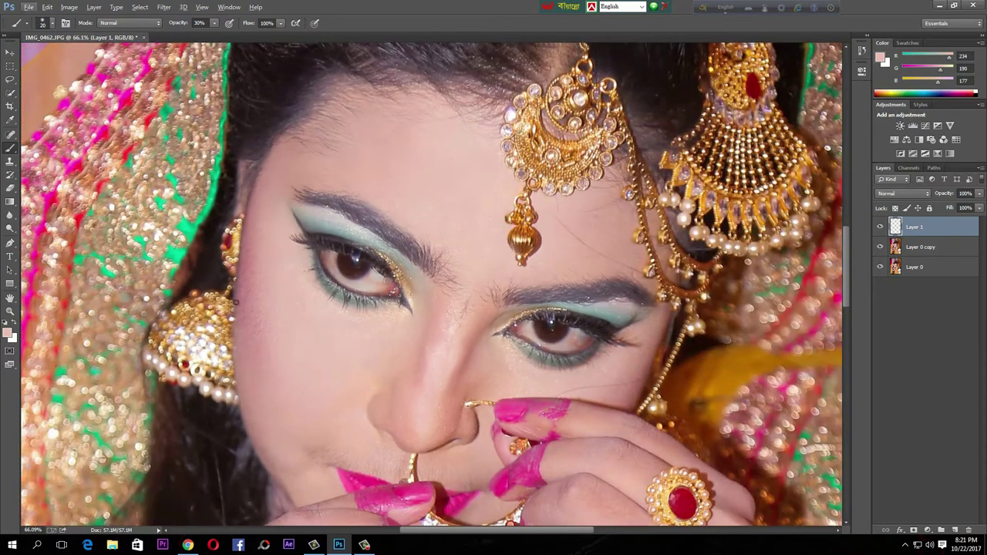
pyautogui.press('alt')
pyautogui.press(']')
pyautogui.press(']')
pyautogui.press(']')
pyautogui.press(']')
pyautogui.press(']')
pyautogui.press(']')
pyautogui.press(']')
pyautogui.press(']')
pyautogui.scroll(3, 263, 364)
pyautogui.click(215, 23)
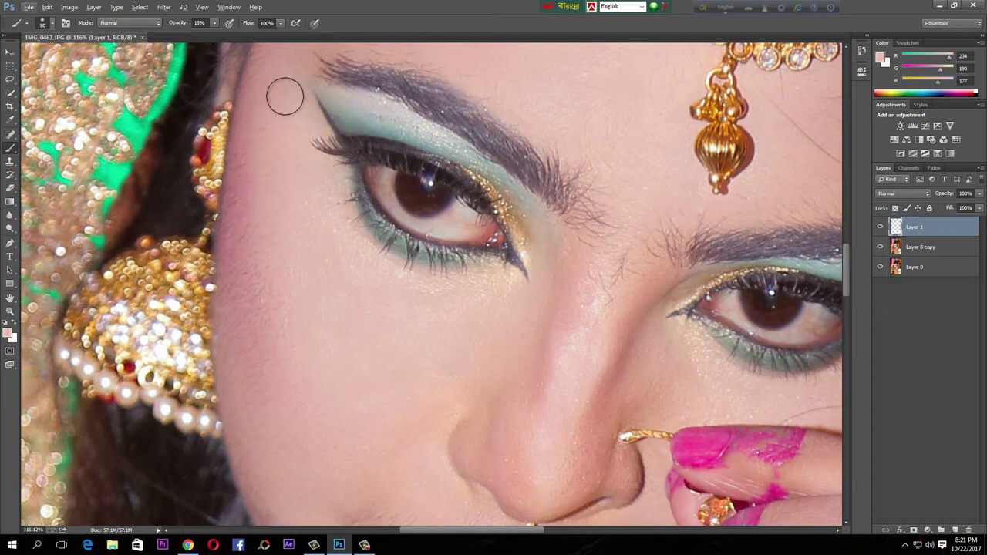
pyautogui.keyDown('alt'); pyautogui.click(267, 89); pyautogui.keyUp('alt')
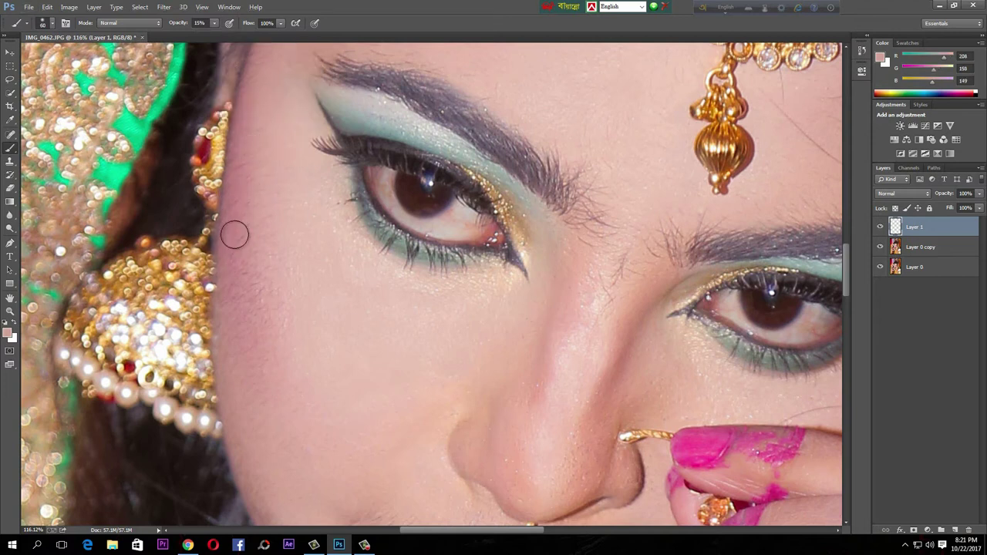
pyautogui.moveTo(219, 212); pyautogui.dragTo(214, 255)
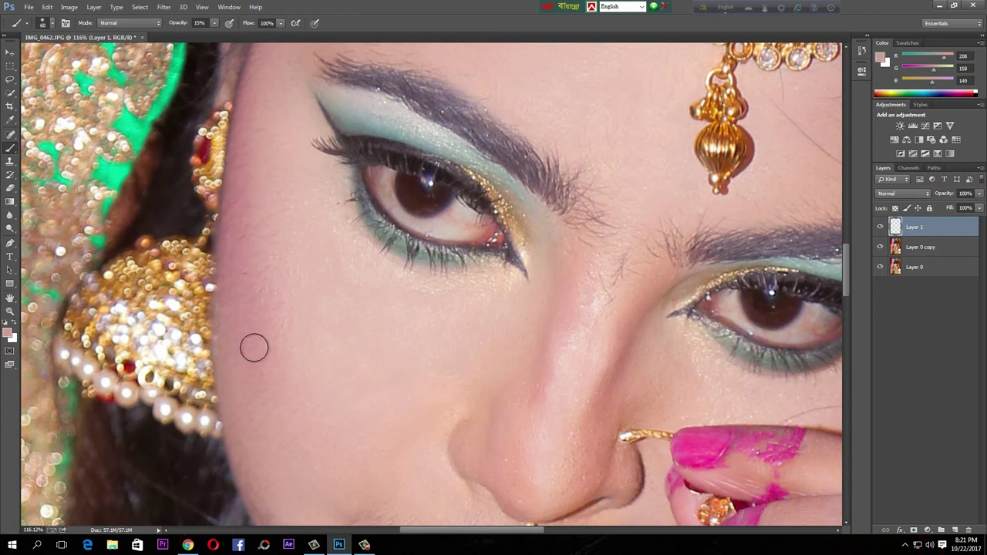
# Raise opacity to 22%, shrink the brush to 35 px, and resample darker cheek and jaw tones.
pyautogui.moveTo(293, 239); pyautogui.dragTo(302, 393)
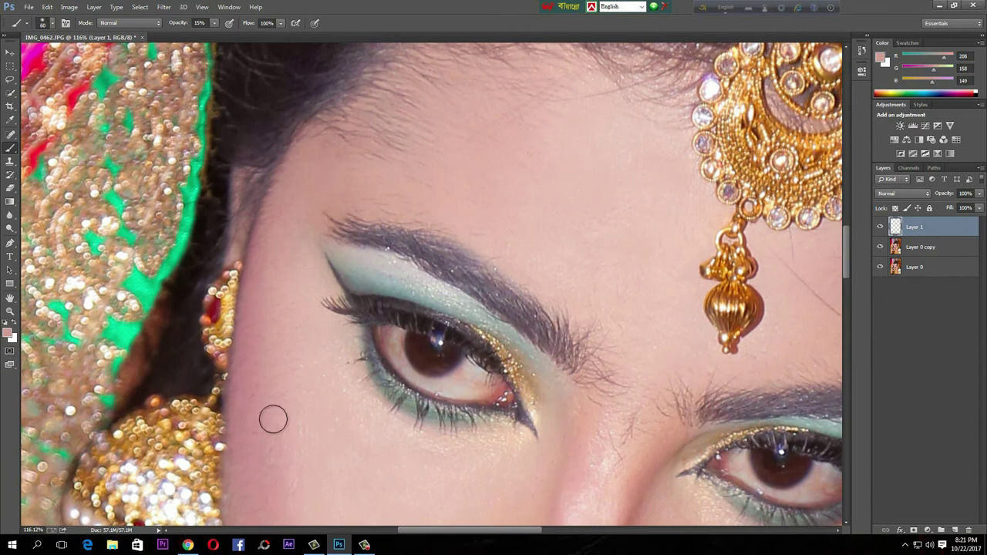
pyautogui.click(215, 24)
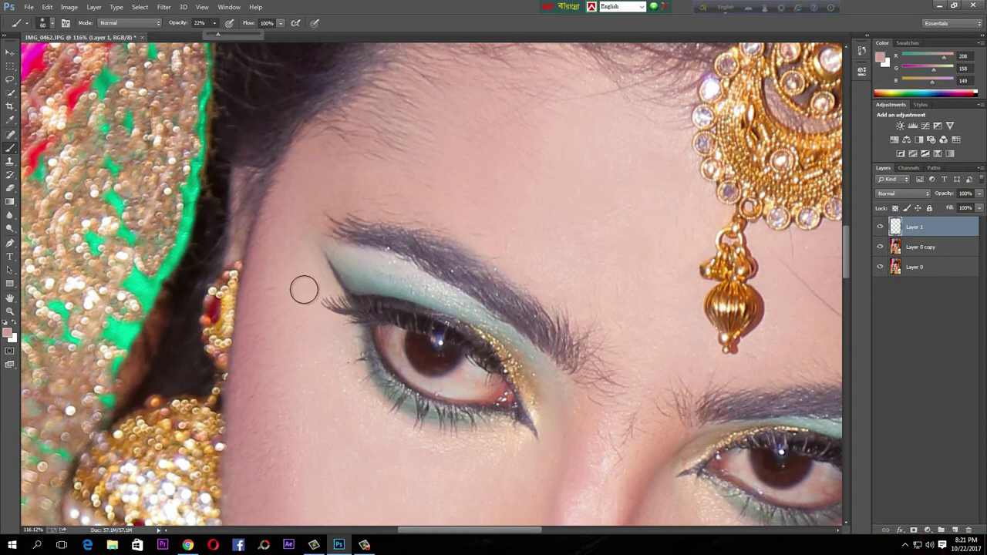
pyautogui.keyDown('alt'); pyautogui.click(293, 263); pyautogui.keyUp('alt')
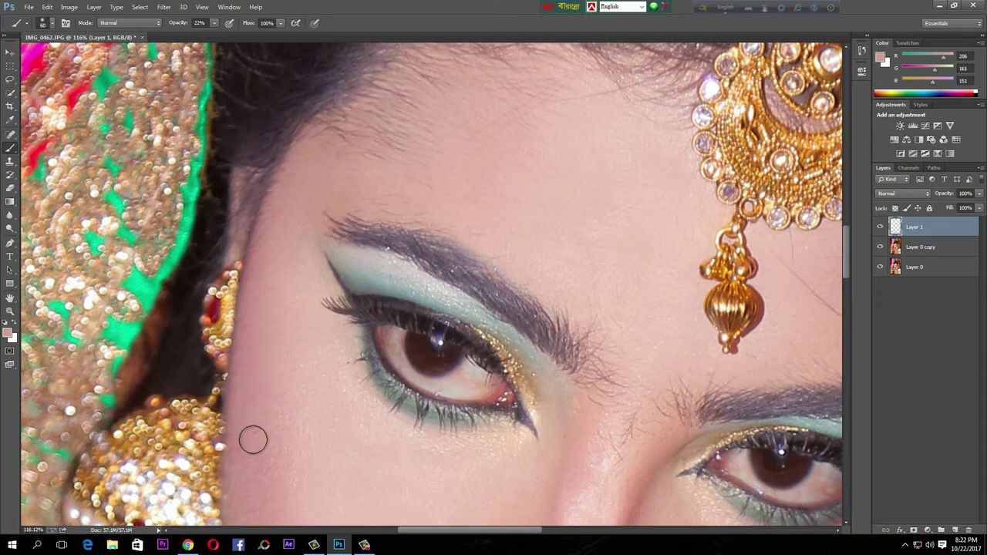
pyautogui.moveTo(285, 406); pyautogui.dragTo(309, 291)
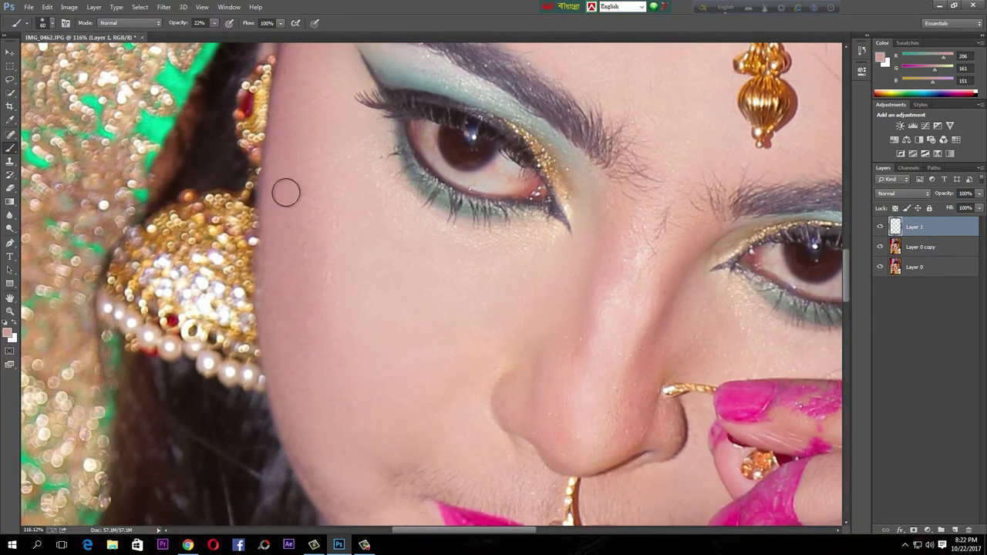
pyautogui.scroll(-3, 285, 231)
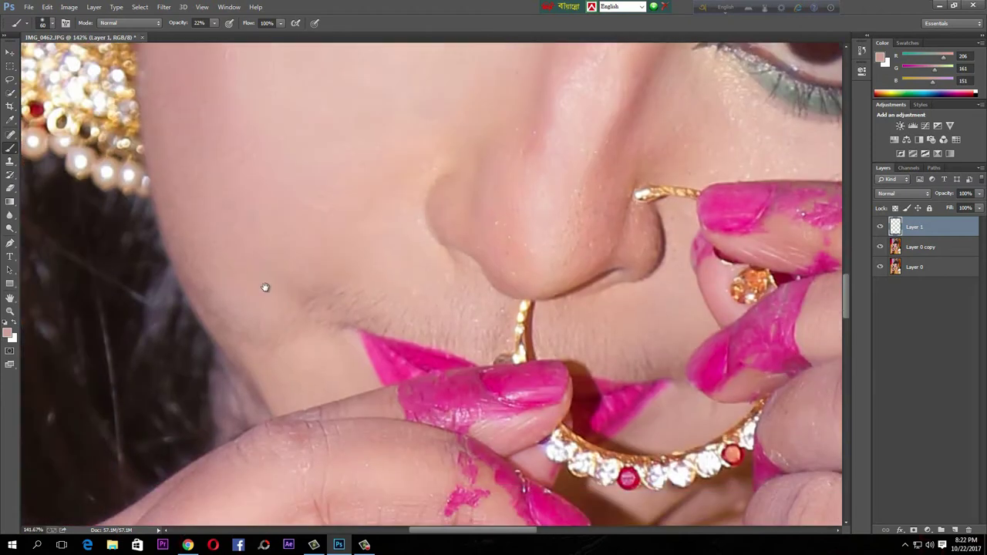
pyautogui.press('[')
pyautogui.press('[')
pyautogui.press('[')
pyautogui.press('[')
pyautogui.press('[')
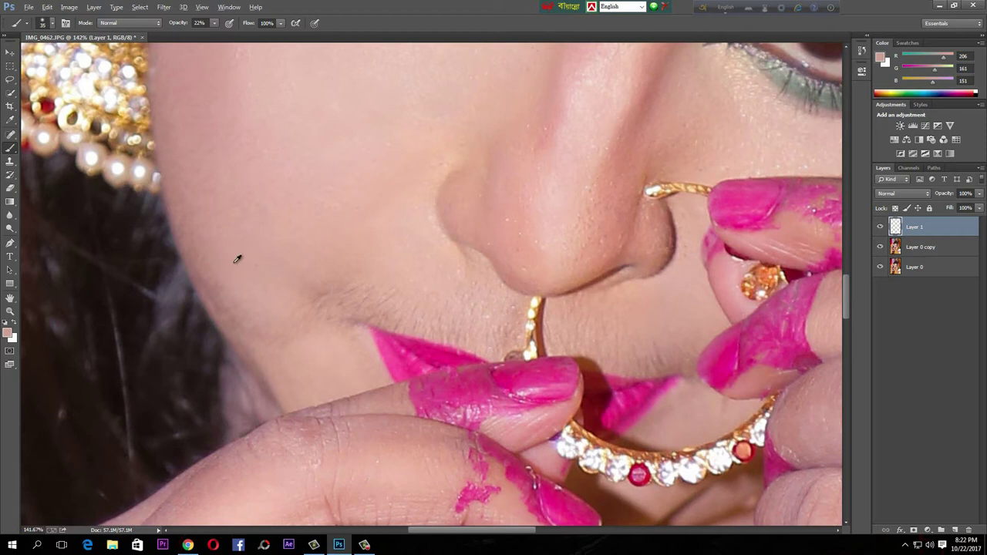
pyautogui.keyDown('alt'); pyautogui.click(238, 243); pyautogui.keyUp('alt')
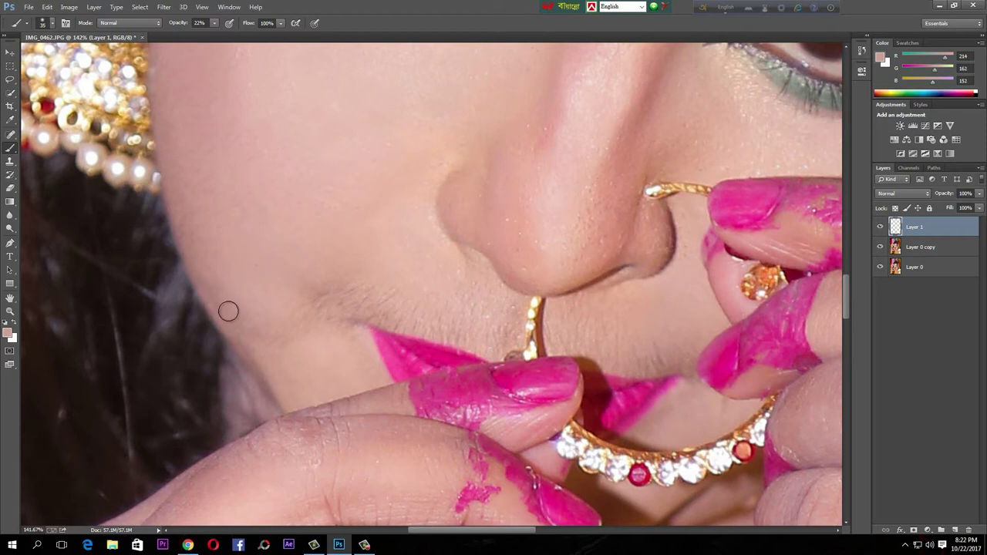
pyautogui.keyDown('alt'); pyautogui.click(222, 284); pyautogui.keyUp('alt')
pyautogui.hotkey('ctrl', '0')
# Duplicate Layer 0 copy, keeping the name Layer 0 copy 2.
pyautogui.scroll(2, 360, 276)
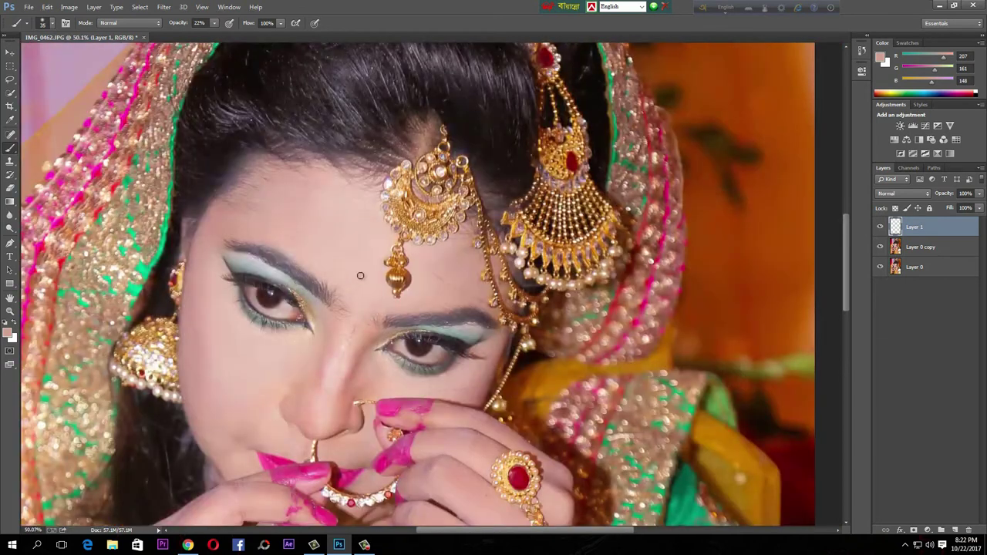
pyautogui.click(943, 255)
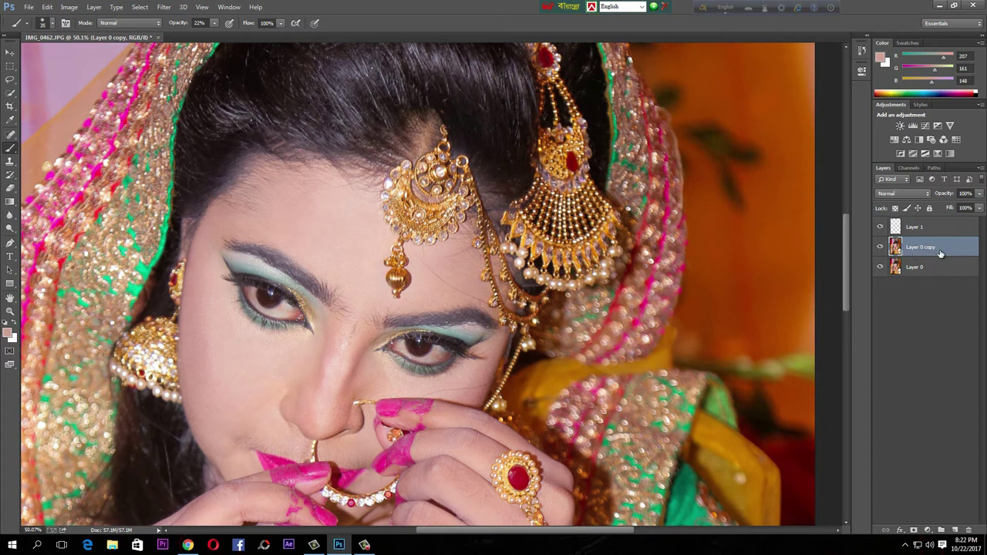
pyautogui.rightClick(942, 254)
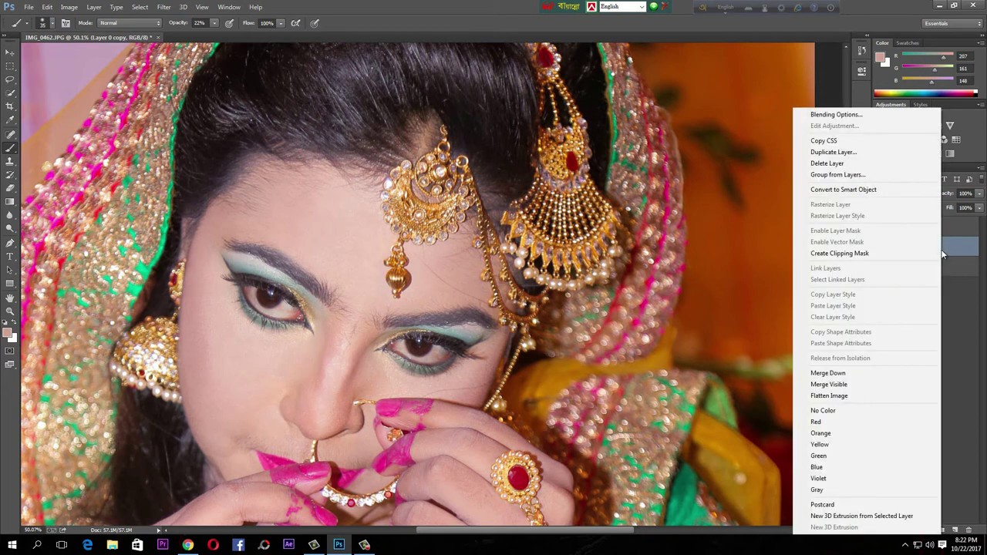
pyautogui.click(832, 152)
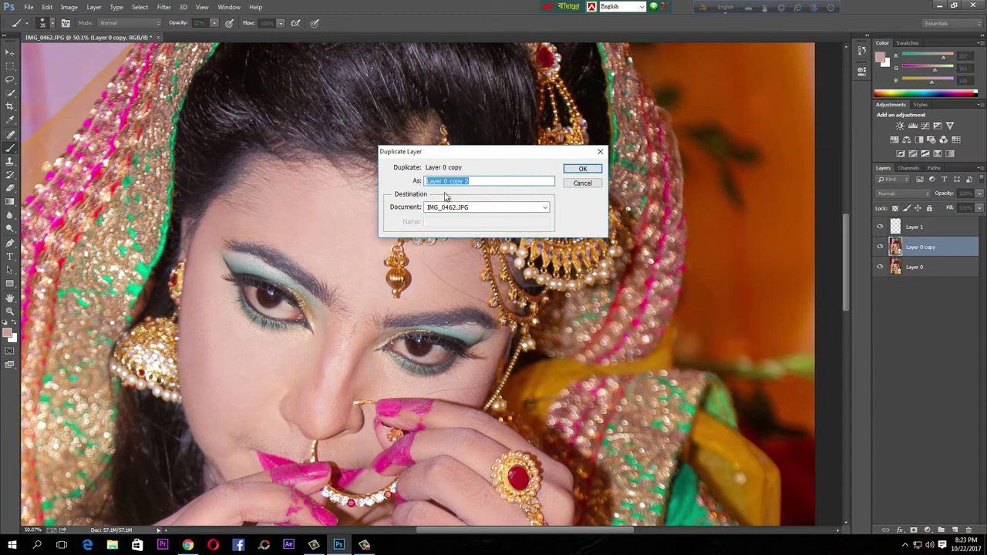
pyautogui.click(583, 169)
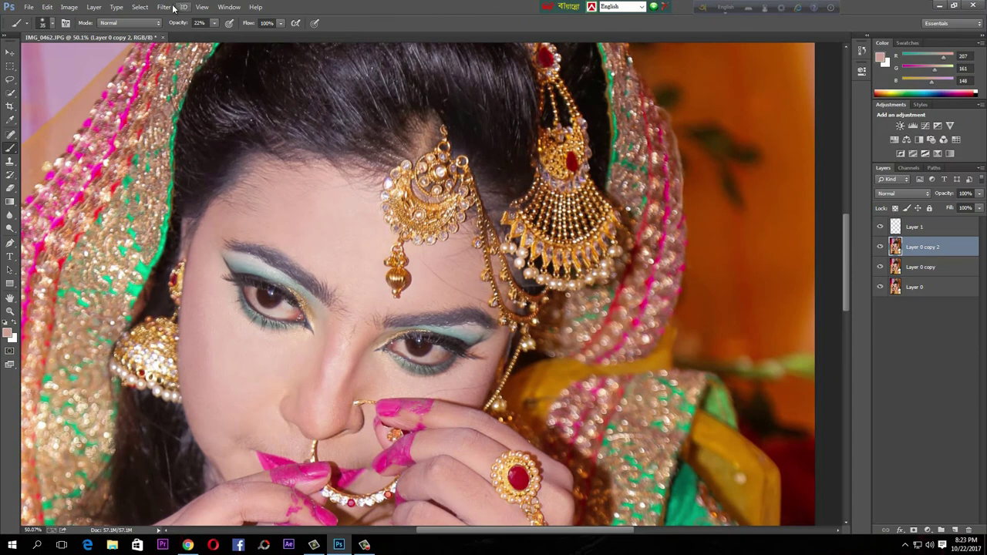
# Open the Filter Gallery on Artistic > Dry Brush and zoom the preview out to 66.7%.
pyautogui.click(203, 25)
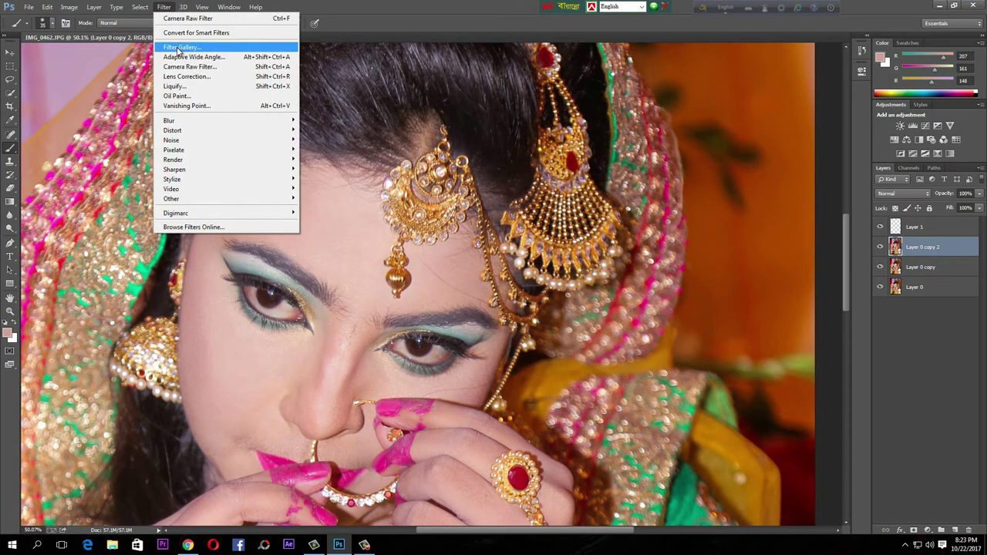
pyautogui.click(178, 49)
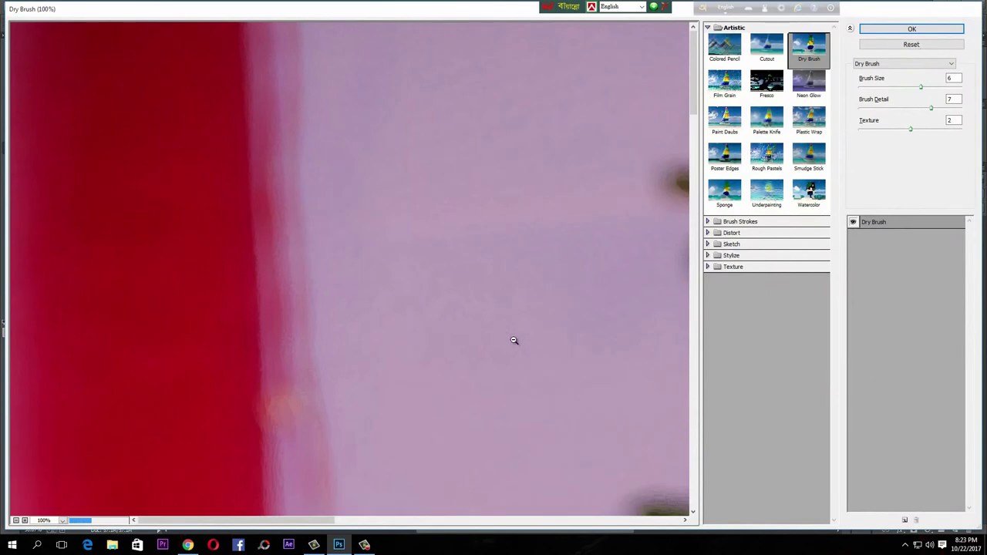
pyautogui.moveTo(536, 349); pyautogui.dragTo(392, 264)
pyautogui.scroll(-5, 392, 269)
pyautogui.press('alt')
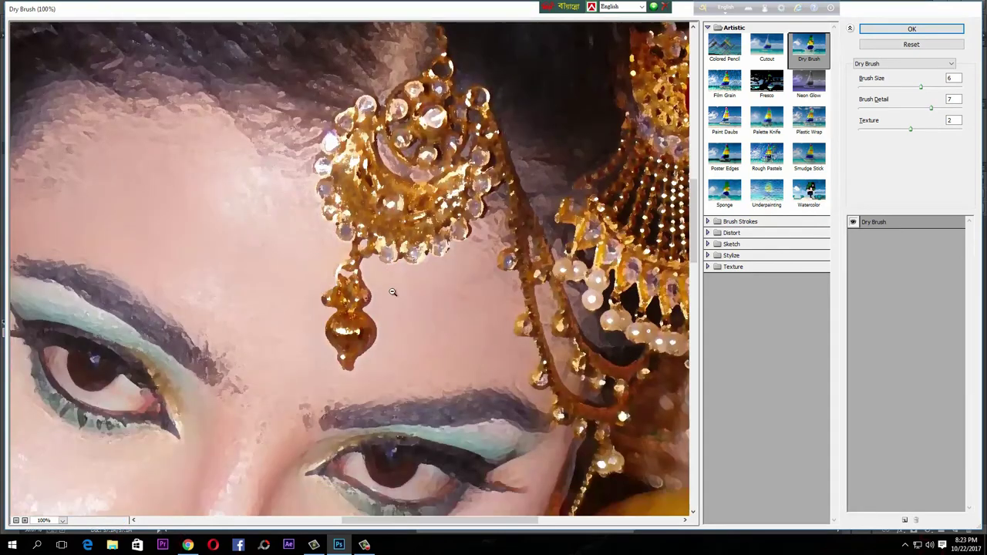
pyautogui.scroll(-4, 378, 291)
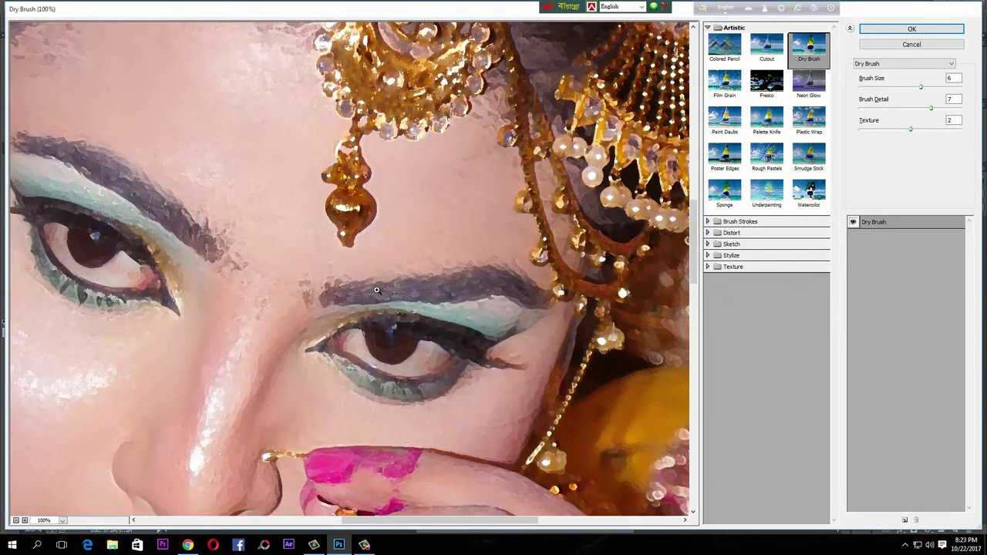
pyautogui.keyDown('alt'); pyautogui.click(377, 290); pyautogui.keyUp('alt')
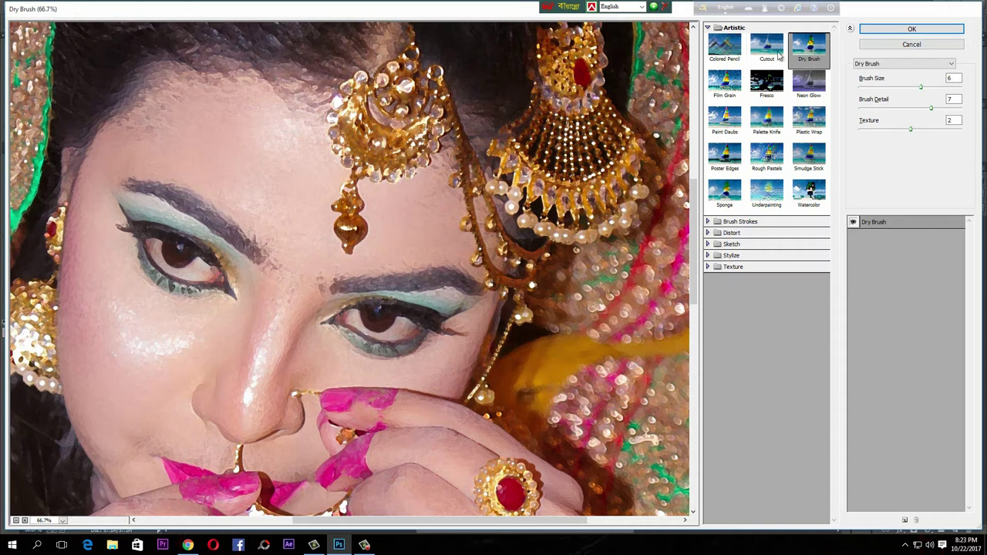
pyautogui.click(709, 29)
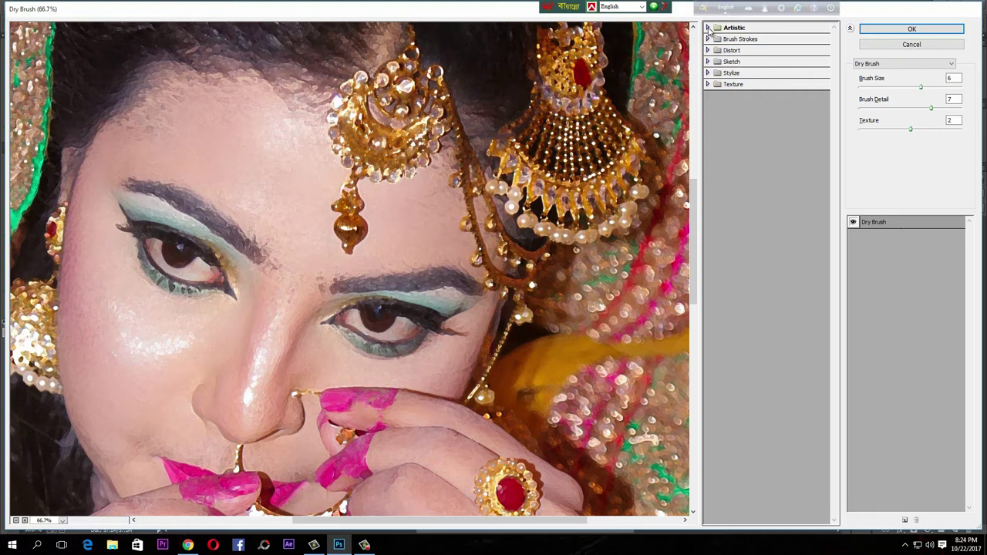
pyautogui.click(708, 28)
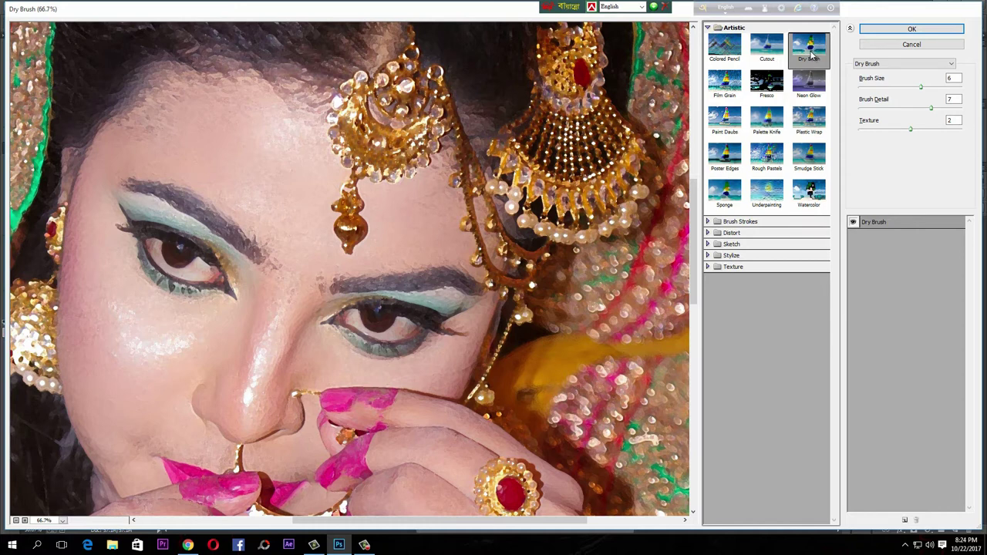
pyautogui.scroll(-2, 325, 318)
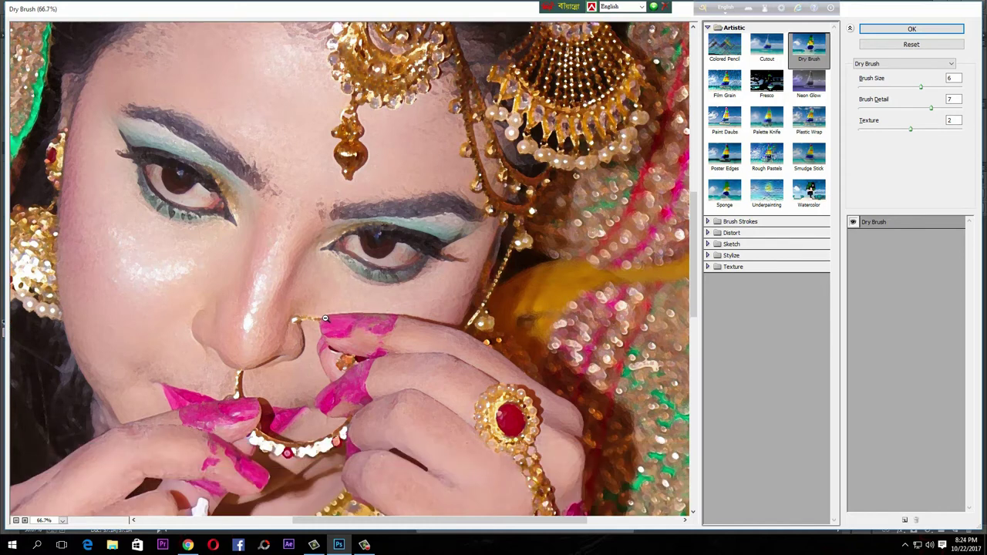
pyautogui.scroll(1, 325, 318)
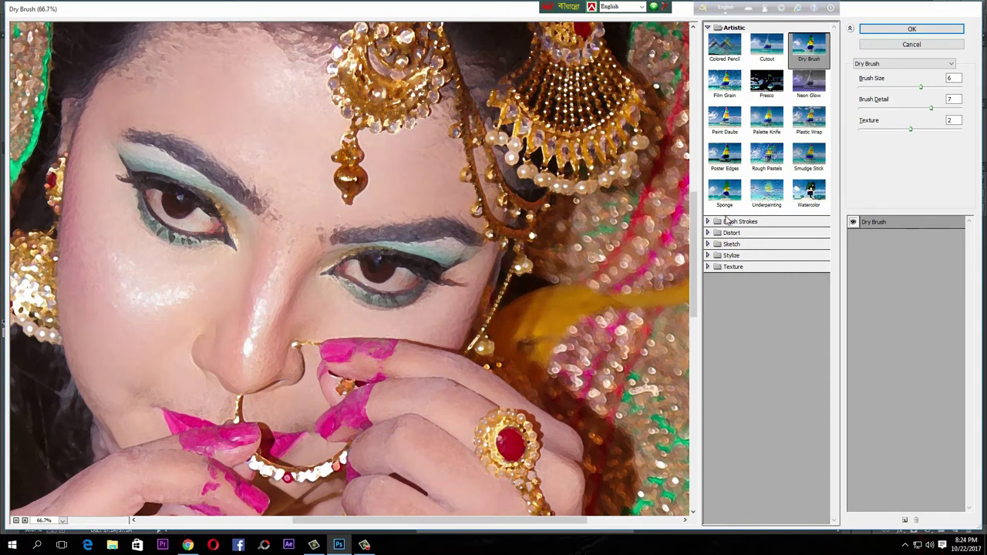
# Apply Dry Brush with a smaller brush size, Brush Detail 2 and Texture 2.
pyautogui.moveTo(921, 91)
pyautogui.mouseDown()
pyautogui.moveTo(899, 91)
pyautogui.moveTo(895, 111)
pyautogui.mouseUp()
pyautogui.moveTo(897, 115)
pyautogui.mouseDown()
pyautogui.moveTo(907, 117)
pyautogui.moveTo(887, 91)
pyautogui.mouseUp()
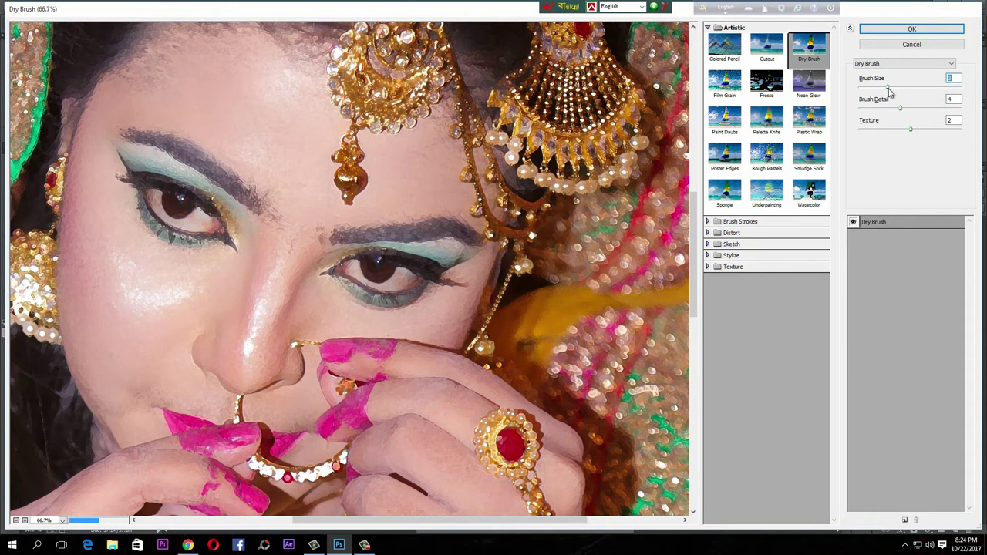
pyautogui.moveTo(899, 109); pyautogui.dragTo(879, 108)
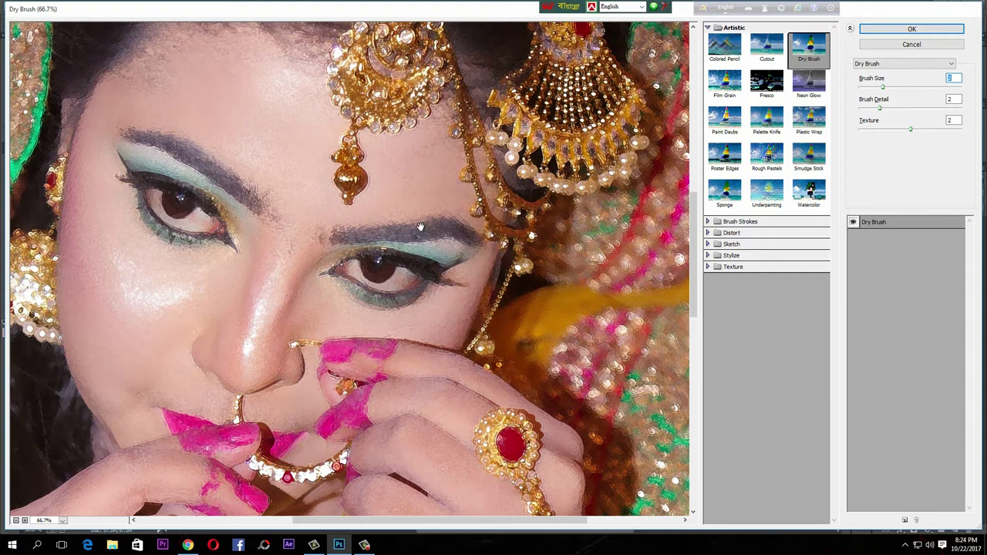
pyautogui.click(909, 31)
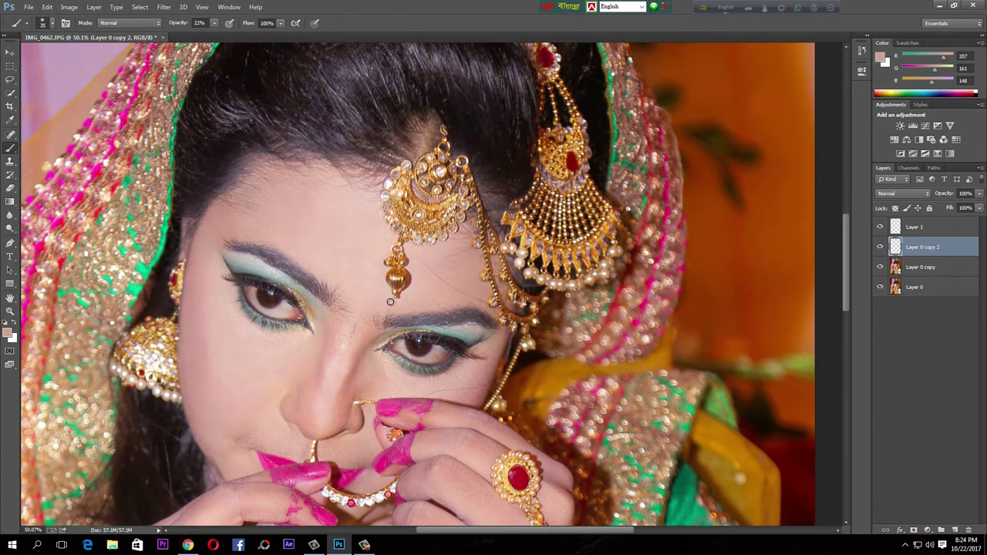
# Zoom in and out and centre the face to inspect the painterly Dry Brush texture.
pyautogui.scroll(4, 391, 301)
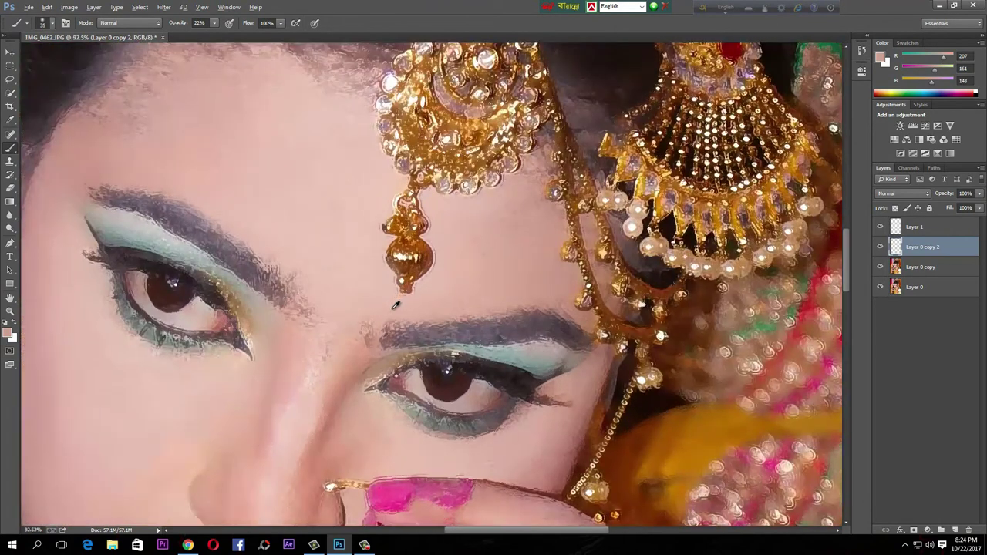
pyautogui.scroll(-2, 395, 306)
pyautogui.scroll(1, 395, 309)
pyautogui.scroll(-1, 394, 312)
pyautogui.moveTo(376, 334); pyautogui.dragTo(444, 306)
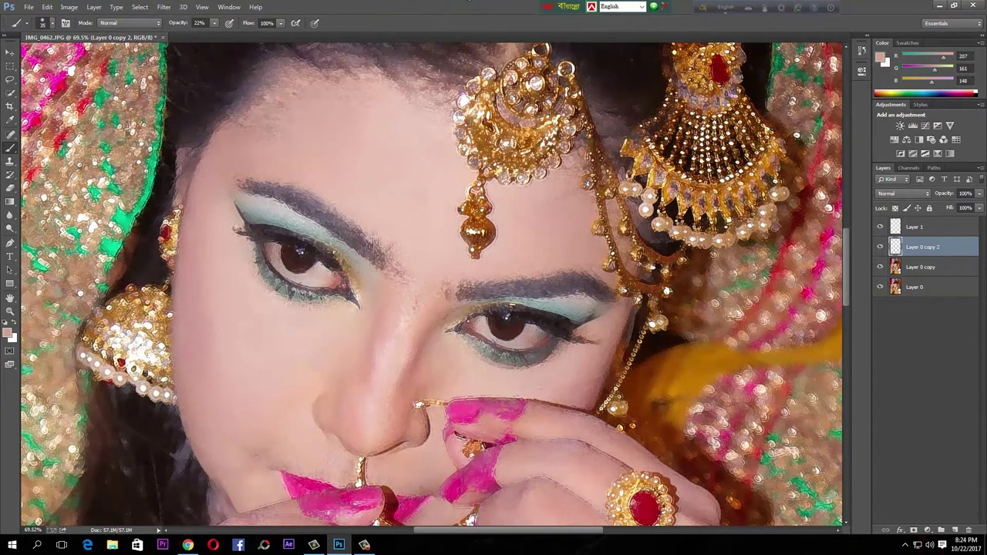
pyautogui.click(164, 7)
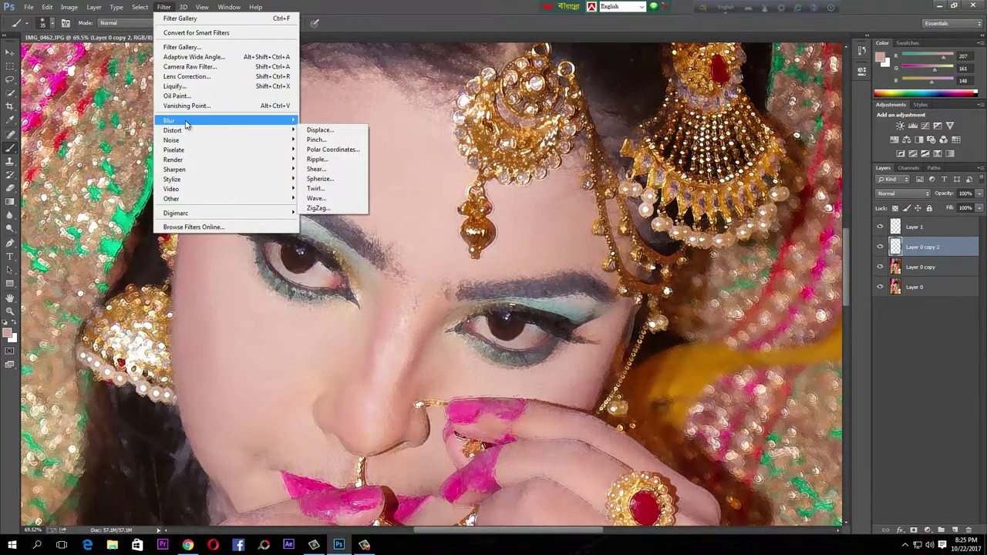
# Apply a 2.7-pixel Gaussian Blur to Layer 0 copy 2.
pyautogui.moveTo(190, 122)
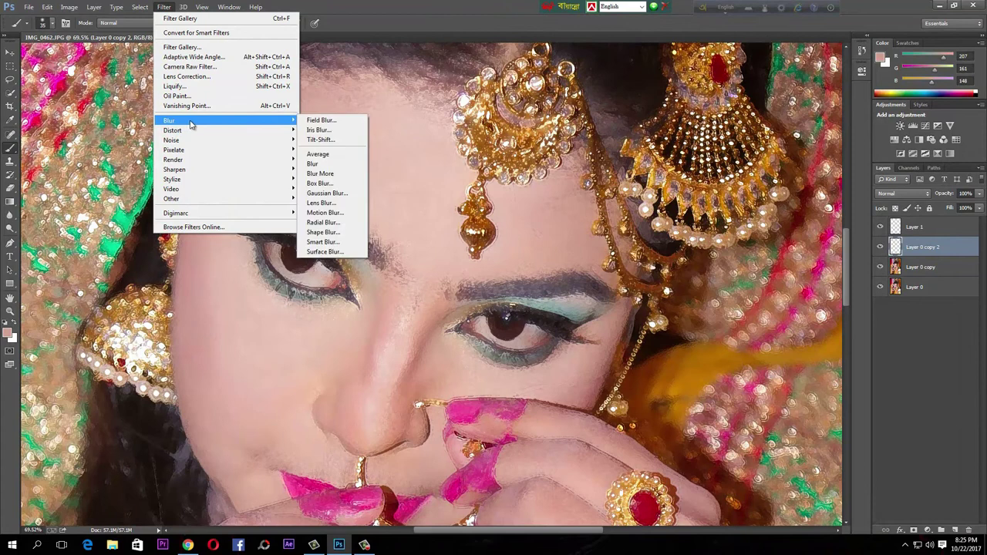
pyautogui.click(337, 198)
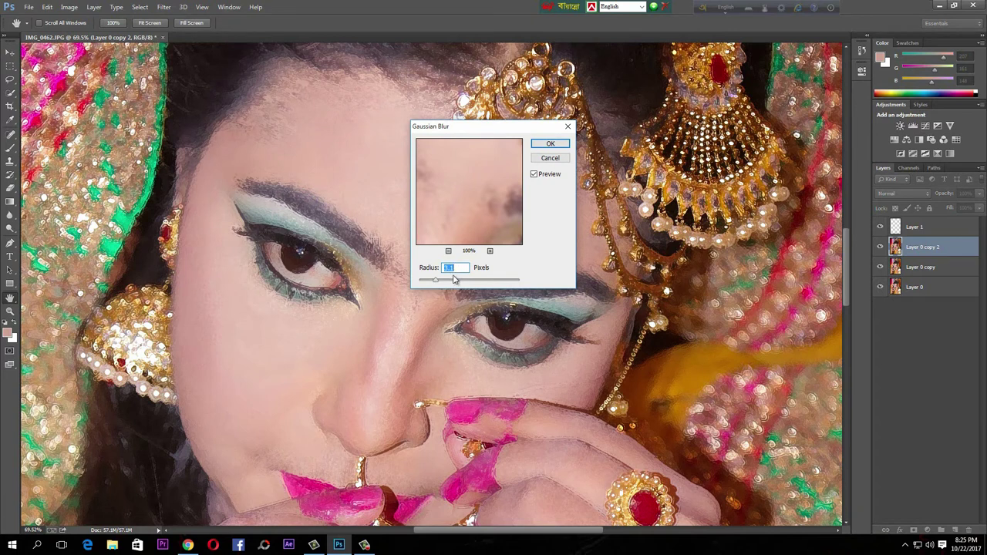
pyautogui.moveTo(434, 282); pyautogui.dragTo(433, 281)
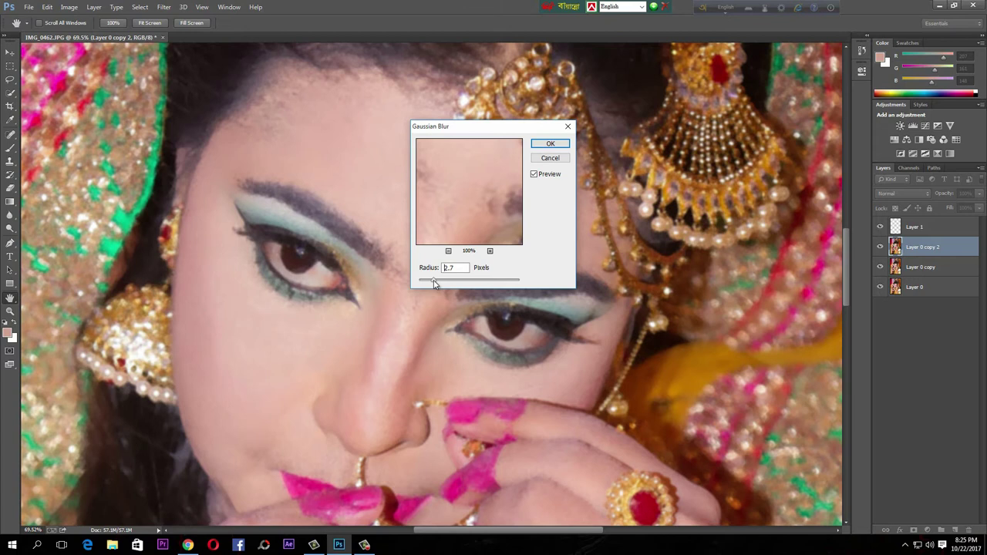
pyautogui.click(550, 145)
pyautogui.press('b')
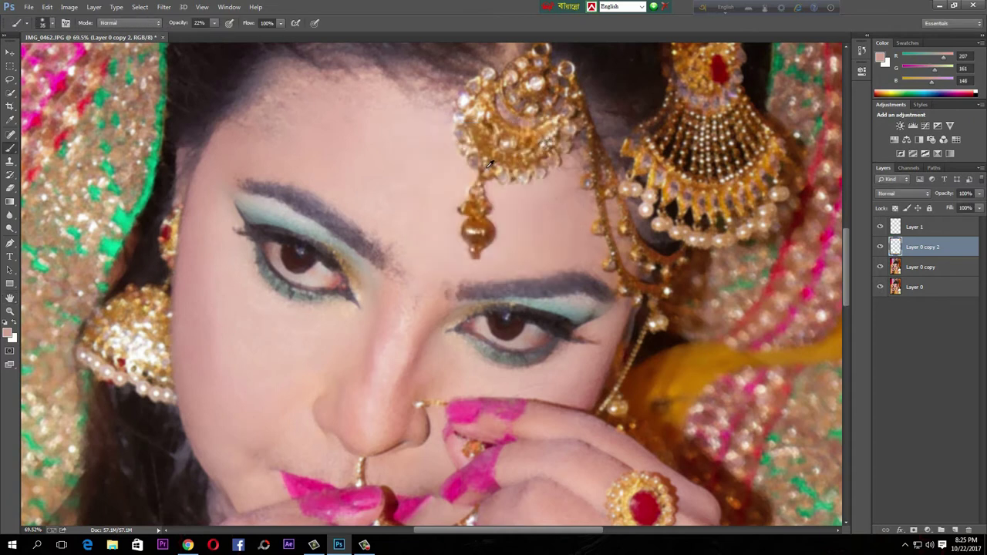
# Set up Surface Blur on Layer 0 copy 2 with threshold 12 and radius 11 pixels.
pyautogui.scroll(-2, 487, 167)
pyautogui.scroll(1, 488, 166)
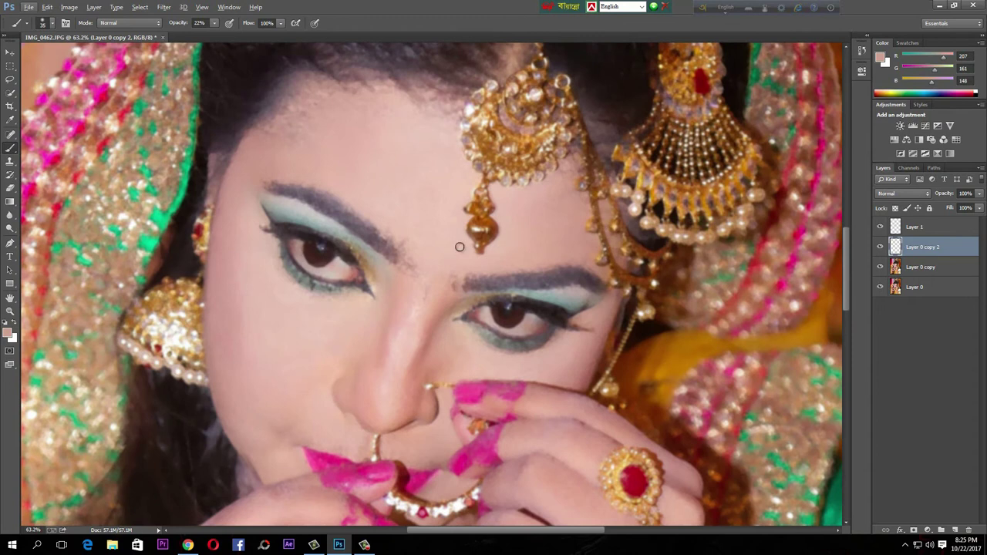
pyautogui.scroll(-5, 419, 246)
pyautogui.scroll(-2, 420, 247)
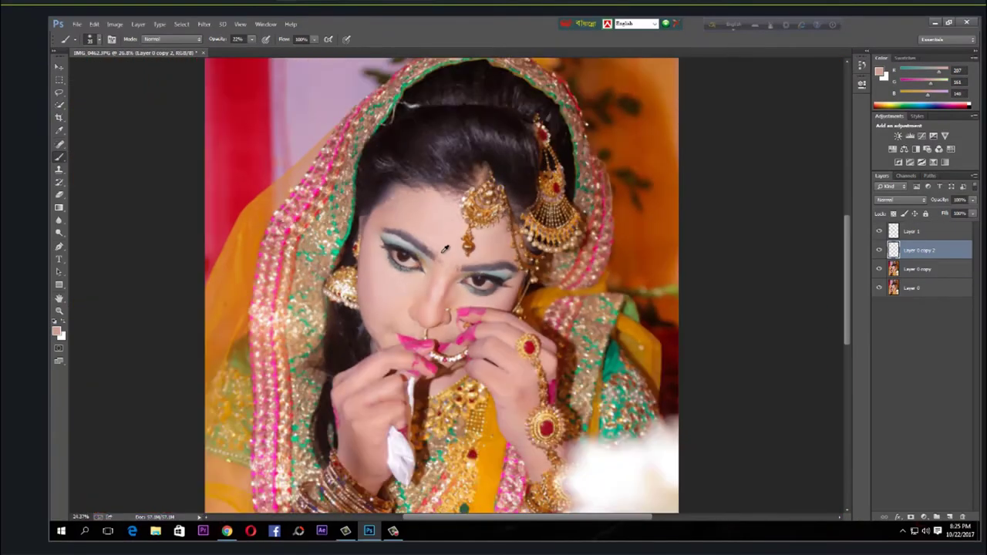
pyautogui.scroll(5, 445, 249)
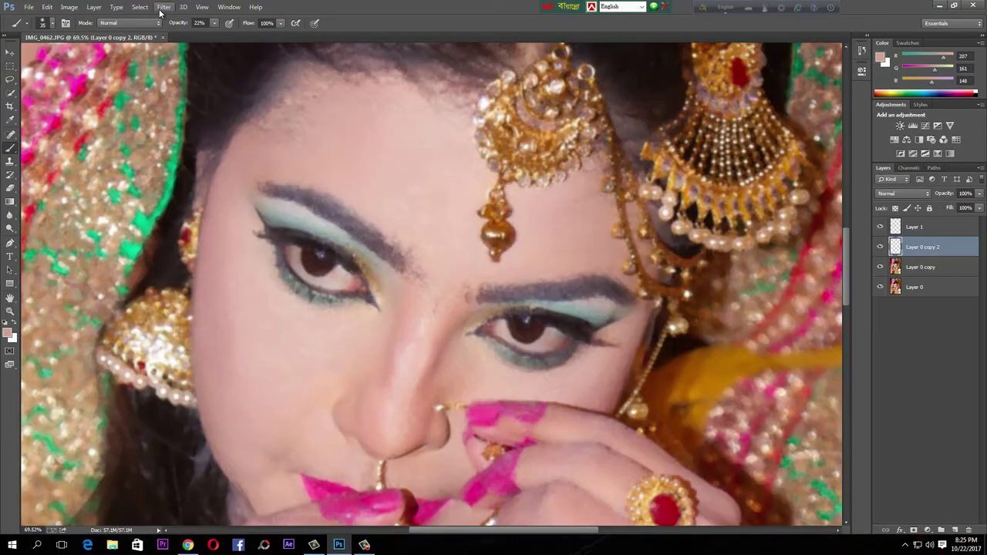
pyautogui.click(203, 24)
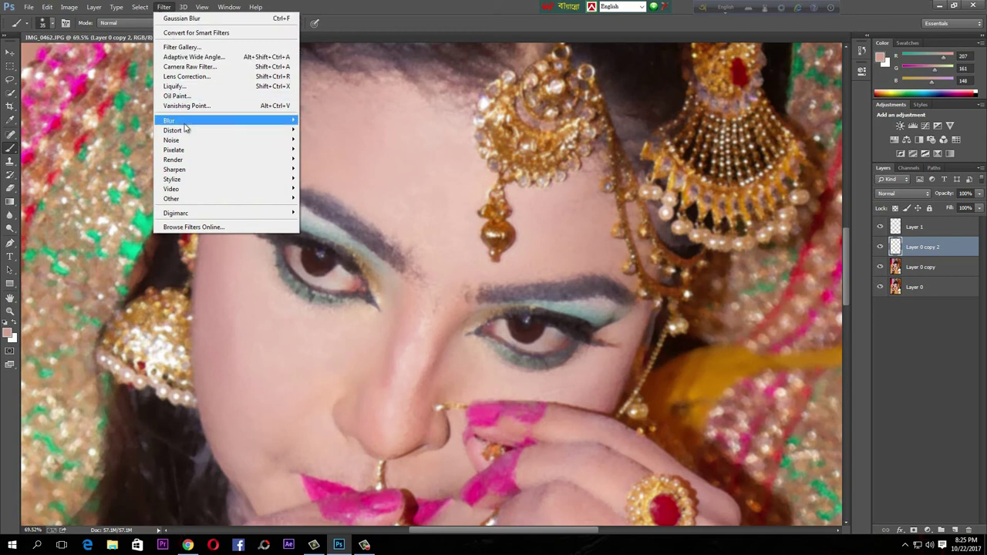
pyautogui.moveTo(186, 124)
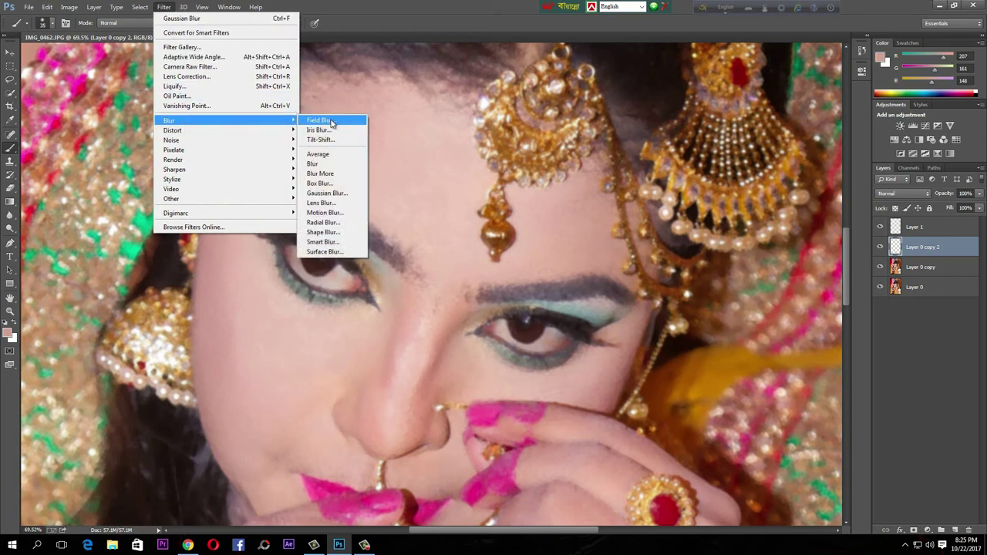
pyautogui.click(317, 254)
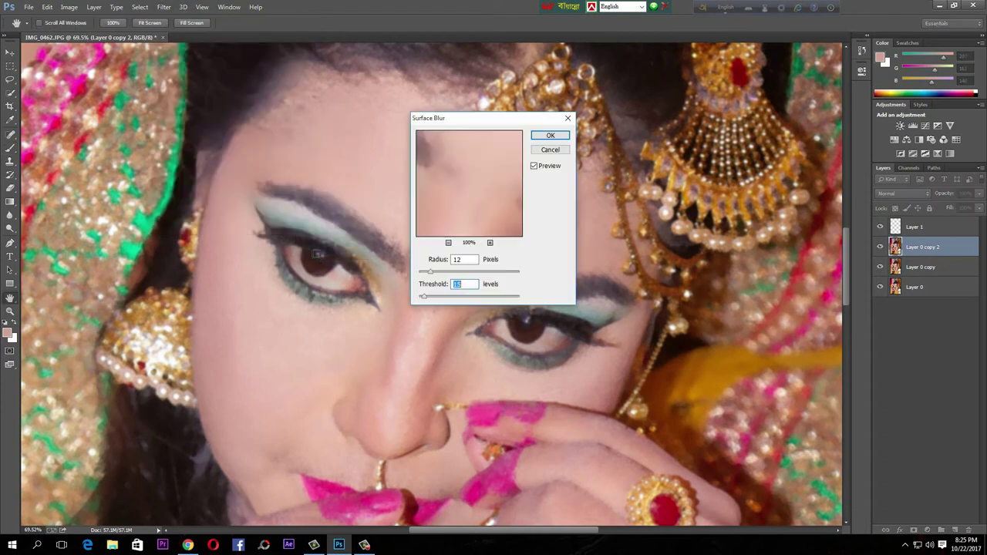
pyautogui.hotkey('shift', 'Tab')
pyautogui.moveTo(430, 273); pyautogui.dragTo(427, 273)
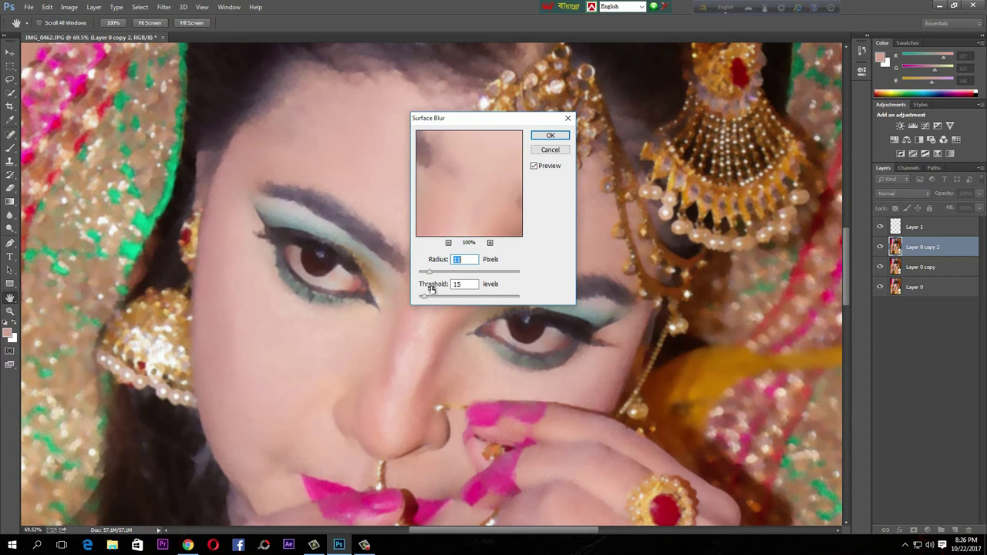
# Apply the Surface Blur to Layer 0 copy 2 and fit the whole portrait in the window.
pyautogui.click(539, 136)
pyautogui.hotkey('ctrl', '0')
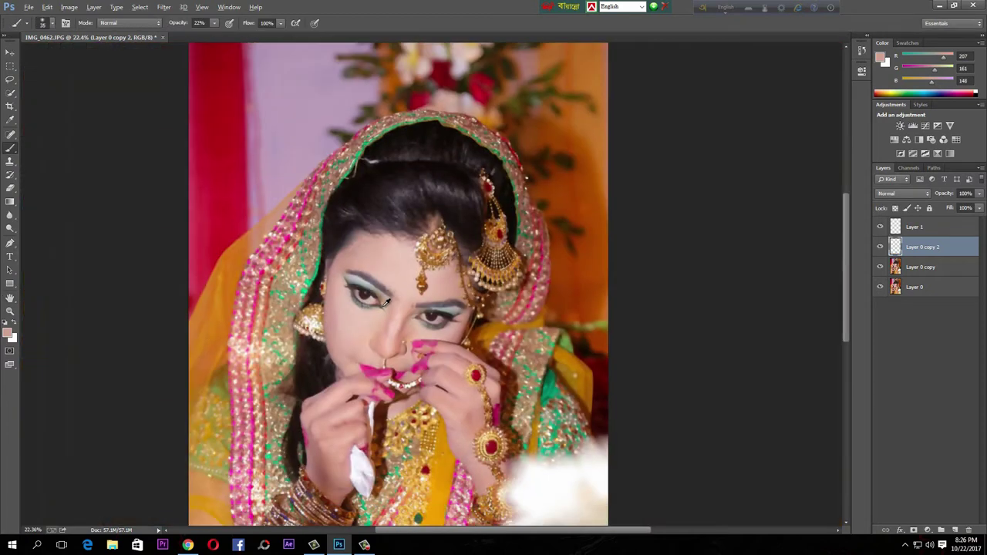
pyautogui.scroll(3, 393, 318)
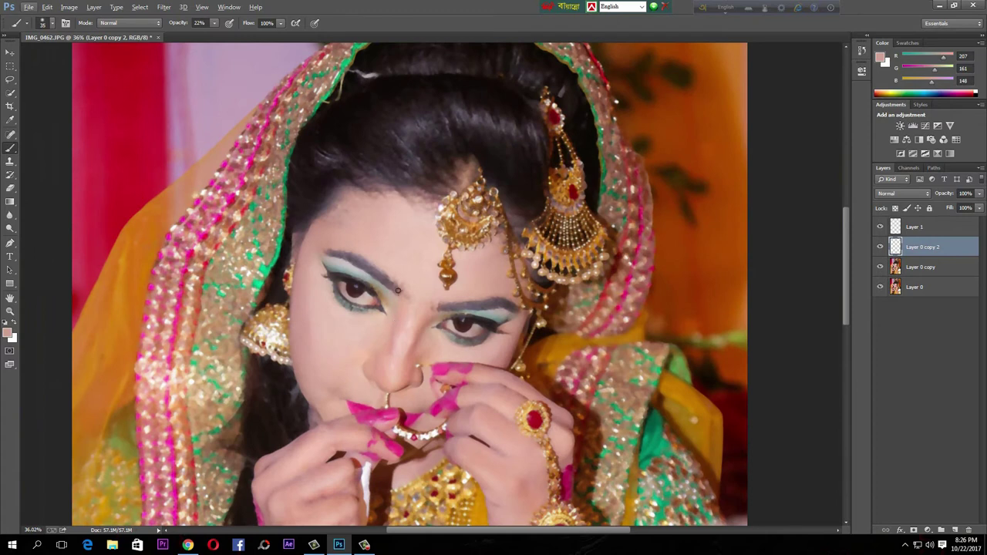
pyautogui.scroll(-2, 409, 290)
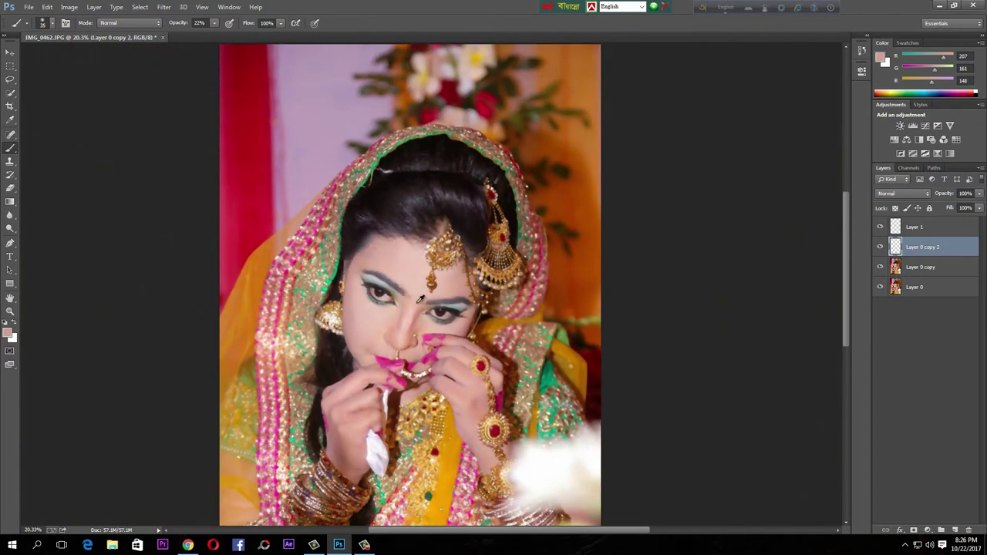
pyautogui.scroll(5, 434, 321)
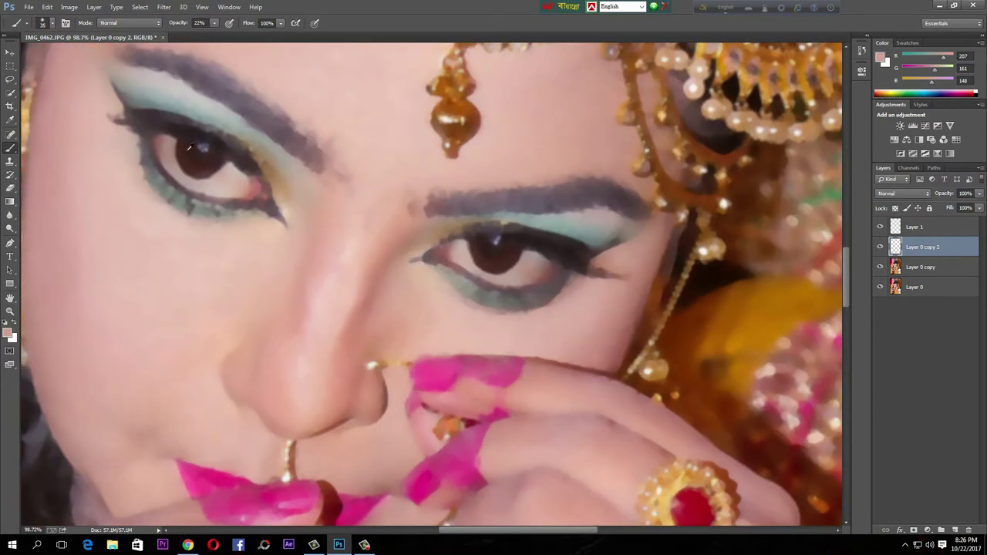
# Zoom and pan around the face to inspect the smoothed skin texture.
pyautogui.moveTo(207, 142); pyautogui.dragTo(245, 234)
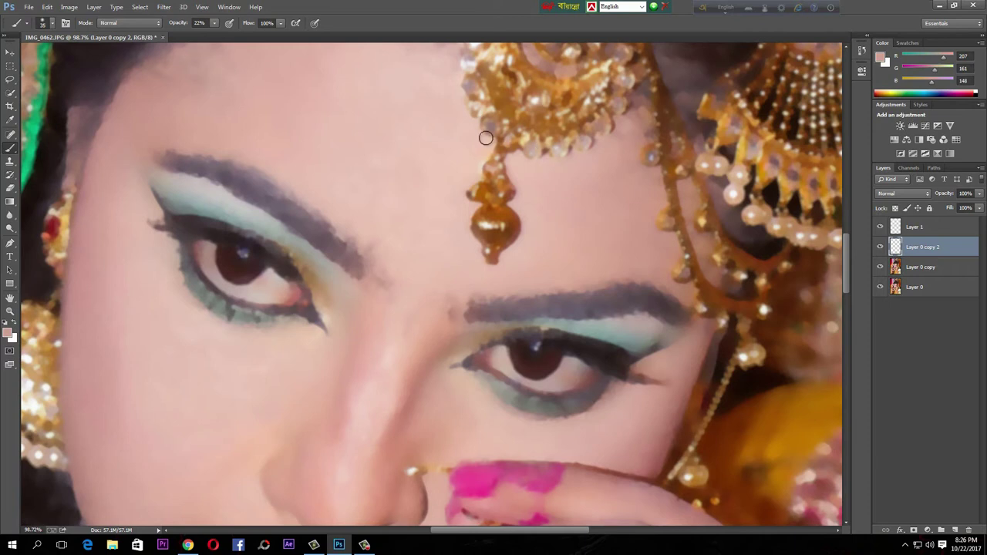
pyautogui.keyDown('alt'); pyautogui.scroll(-4, 487, 135); pyautogui.keyUp('alt')
pyautogui.keyDown('alt'); pyautogui.scroll(-2, 399, 314); pyautogui.keyUp('alt')
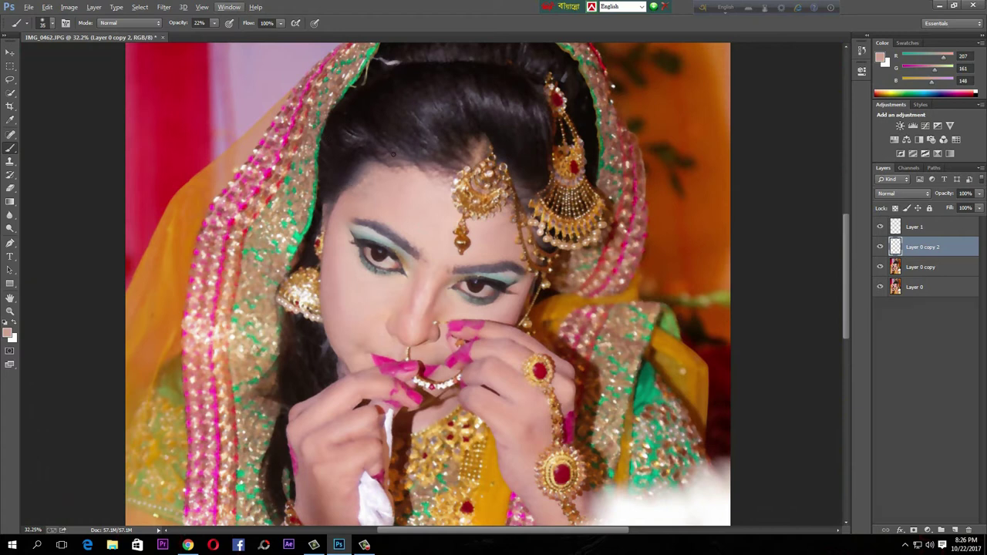
pyautogui.keyDown('alt'); pyautogui.scroll(2, 435, 185); pyautogui.keyUp('alt')
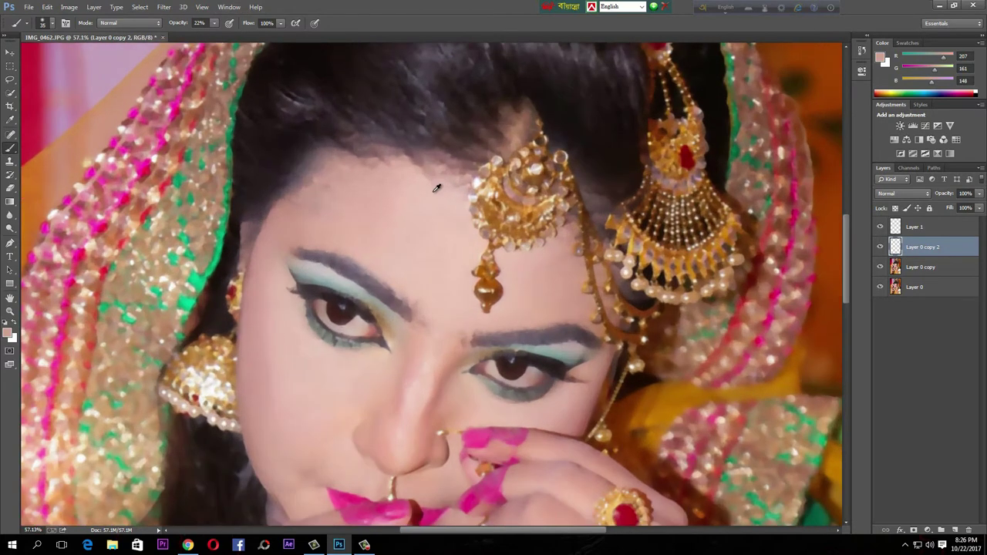
pyautogui.keyDown('alt'); pyautogui.scroll(1, 464, 265); pyautogui.keyUp('alt')
pyautogui.keyDown('alt'); pyautogui.scroll(-1, 464, 268); pyautogui.keyUp('alt')
pyautogui.keyDown('alt'); pyautogui.scroll(-1, 462, 270); pyautogui.keyUp('alt')
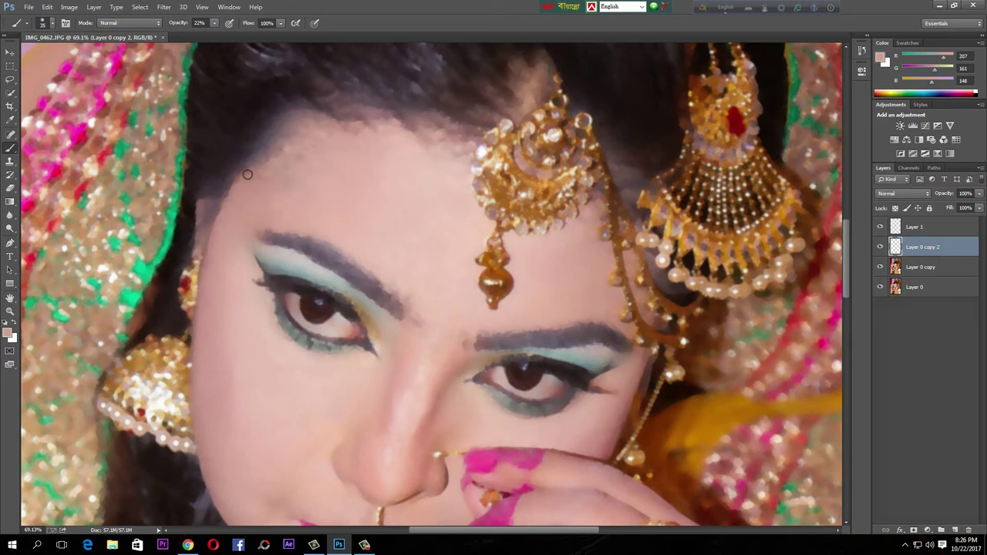
pyautogui.keyDown('alt'); pyautogui.scroll(-2, 251, 224); pyautogui.keyUp('alt')
pyautogui.keyDown('alt'); pyautogui.scroll(-3, 252, 224); pyautogui.keyUp('alt')
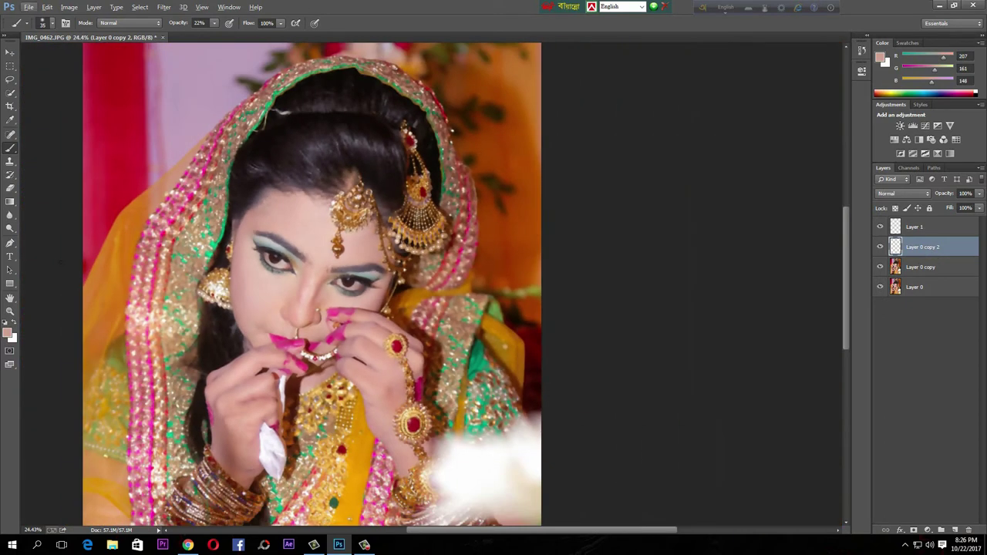
# Select the standard Eraser tool and size its brush to 1200 px.
pyautogui.click(10, 187)
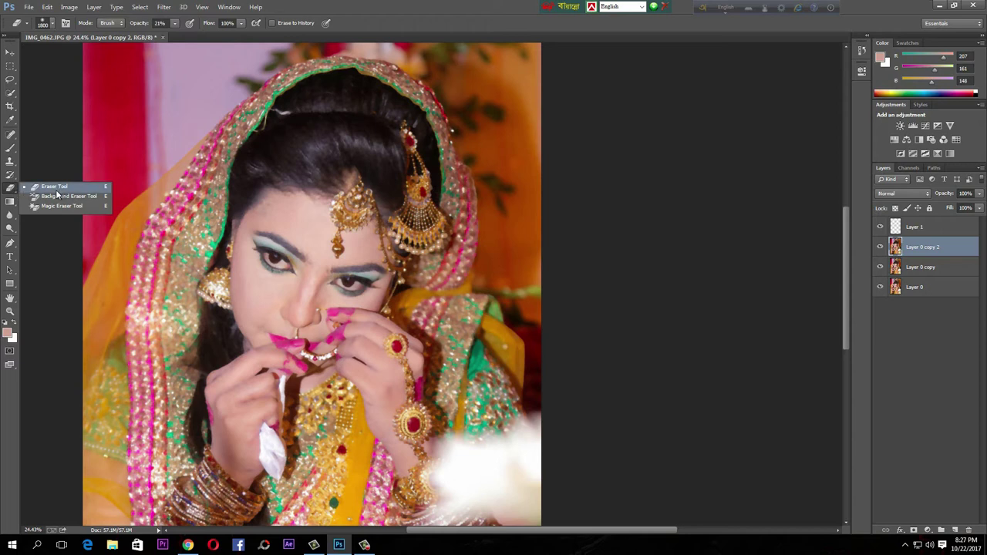
pyautogui.click(62, 187)
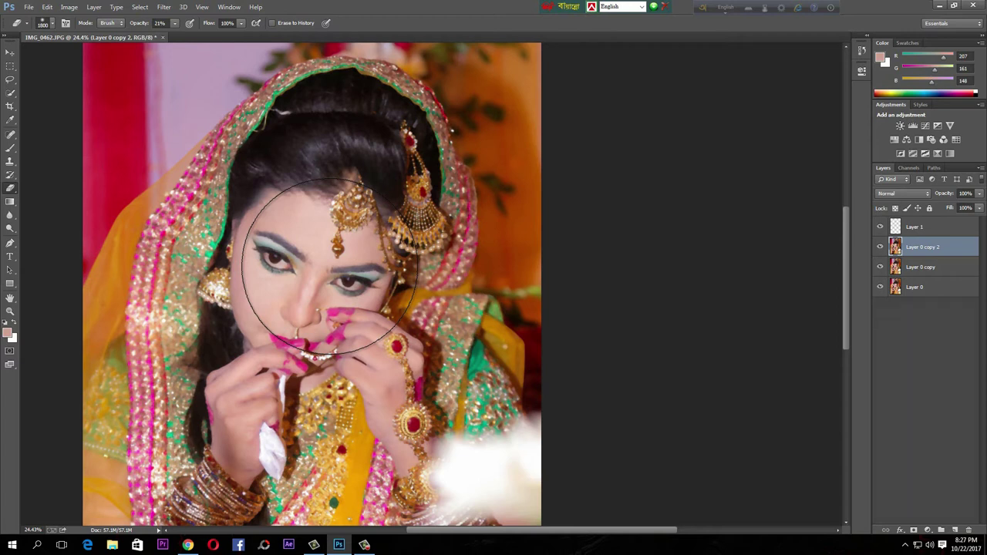
pyautogui.press('[')
pyautogui.press('[')
pyautogui.press('[')
pyautogui.press('[')
pyautogui.press('[')
pyautogui.press('[')
pyautogui.press('[')
pyautogui.press('[')
pyautogui.press('[')
pyautogui.press('[')
pyautogui.press('[')
pyautogui.press('[')
pyautogui.press('[')
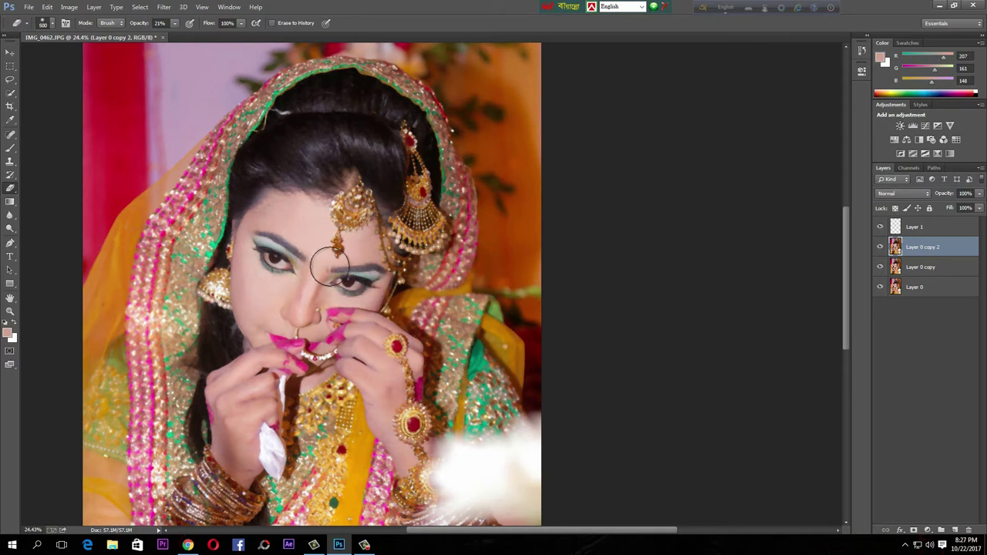
pyautogui.press(']')
pyautogui.press(']')
pyautogui.press(']')
pyautogui.press(']')
pyautogui.press(']')
pyautogui.press(']')
pyautogui.press(']')
pyautogui.press(']')
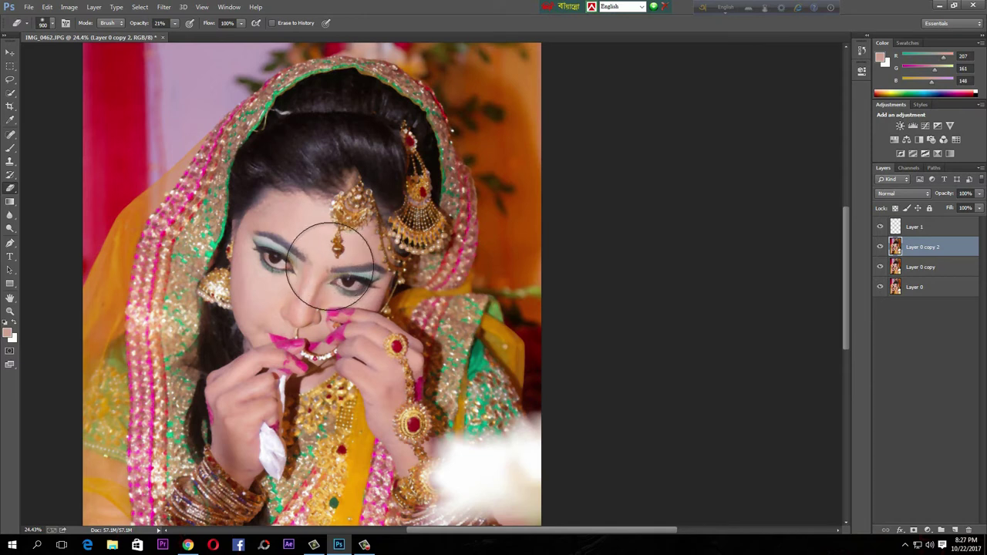
pyautogui.moveTo(243, 240)
pyautogui.mouseDown()
pyautogui.moveTo(259, 280)
pyautogui.moveTo(358, 357)
pyautogui.moveTo(332, 334)
pyautogui.mouseUp()
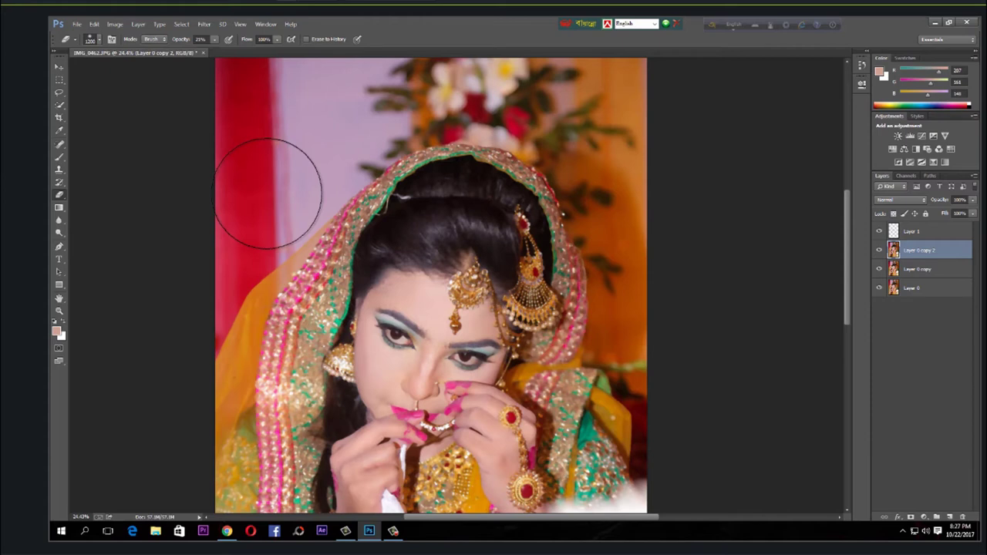
# Set the eraser to 100% opacity with a soft round brush at 0% hardness.
pyautogui.click(215, 39)
pyautogui.moveTo(214, 51); pyautogui.dragTo(260, 51)
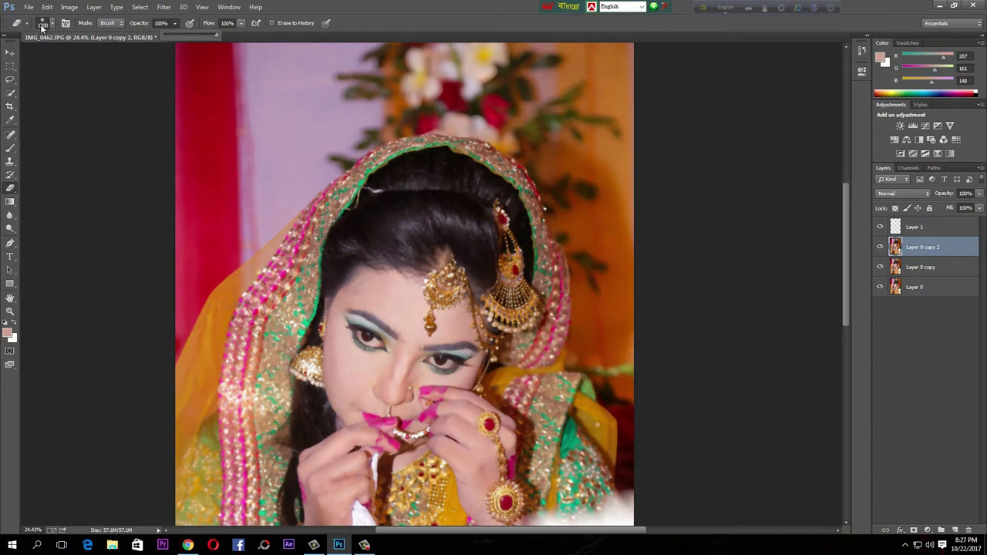
pyautogui.click(54, 27)
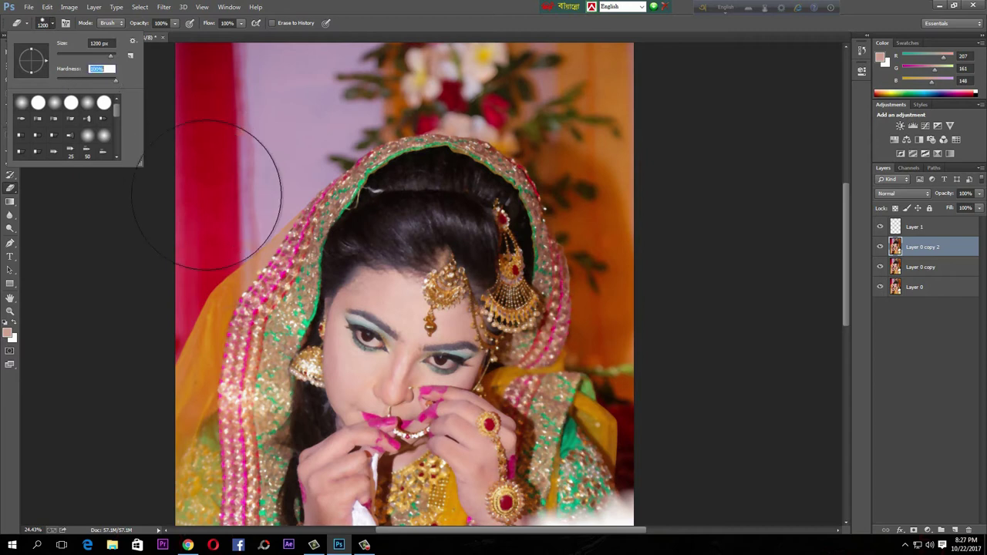
pyautogui.moveTo(117, 80); pyautogui.dragTo(64, 78)
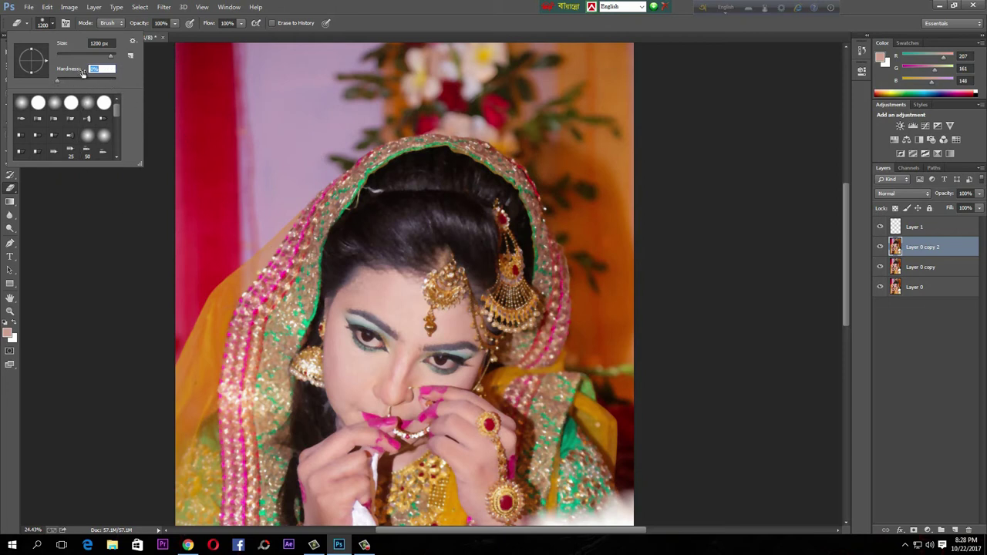
pyautogui.click(22, 110)
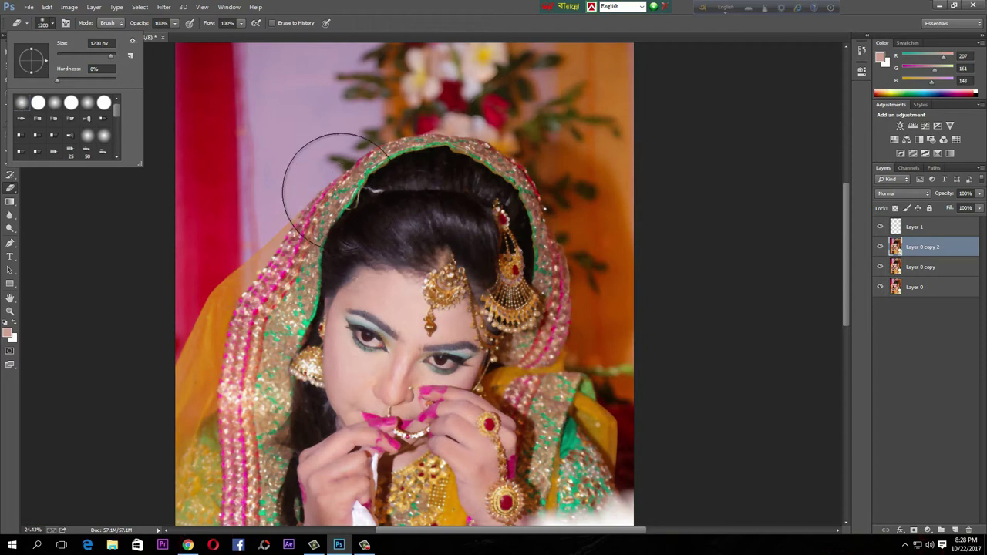
# Erase the blur over the lower-left bangles and left dupatta to restore their detail.
pyautogui.click(300, 151)
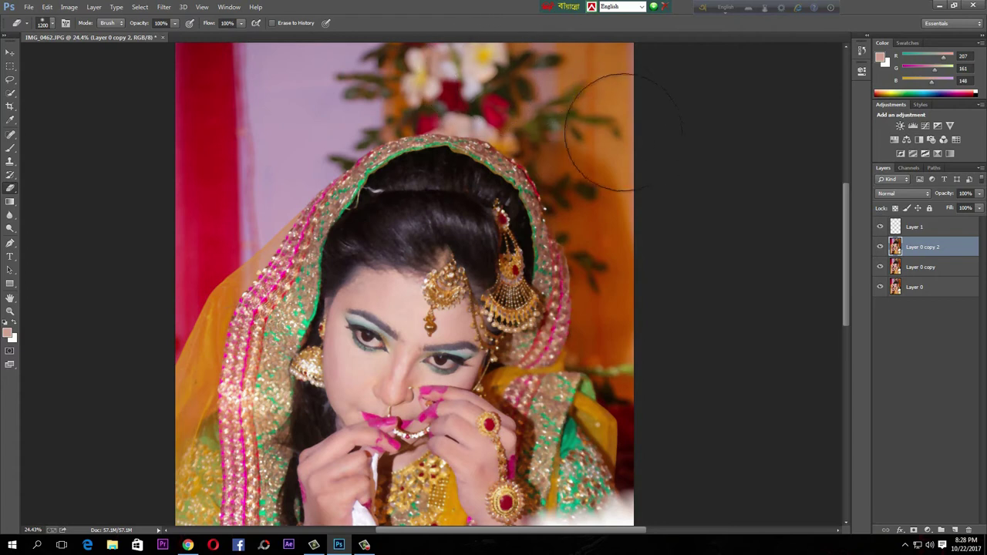
pyautogui.moveTo(634, 459); pyautogui.dragTo(613, 451)
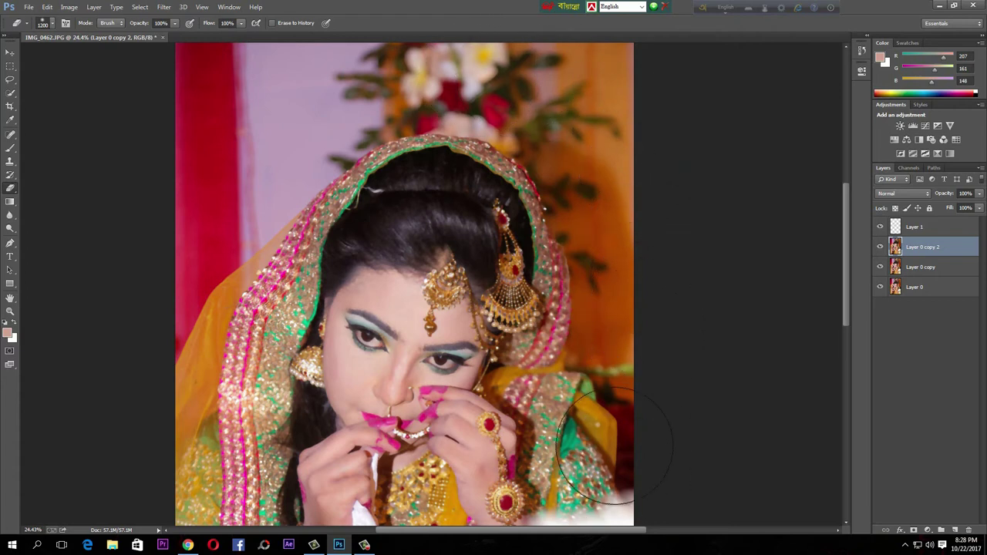
pyautogui.scroll(-5, 613, 451)
pyautogui.moveTo(595, 326); pyautogui.dragTo(610, 339)
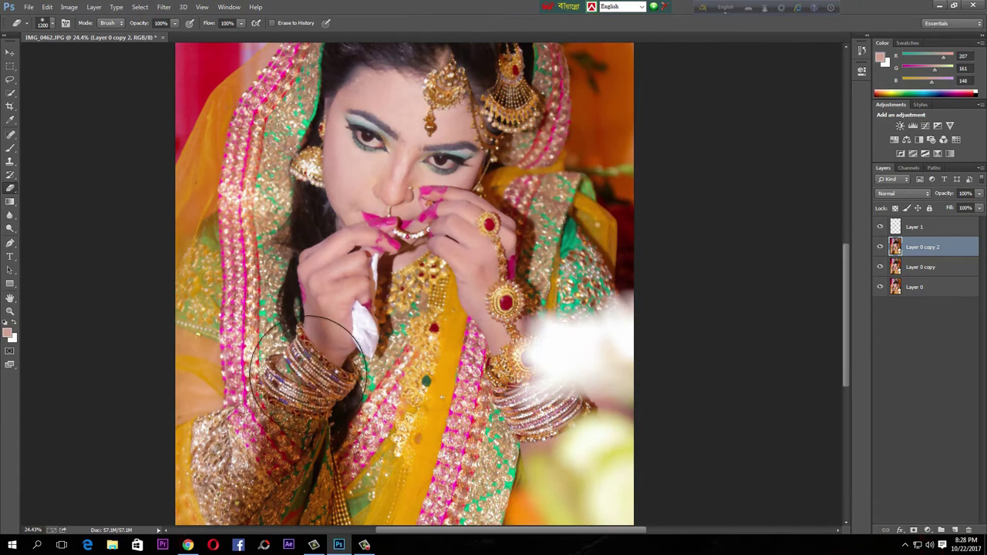
pyautogui.moveTo(222, 349)
pyautogui.mouseDown()
pyautogui.moveTo(245, 362)
pyautogui.moveTo(229, 388)
pyautogui.moveTo(254, 412)
pyautogui.mouseUp()
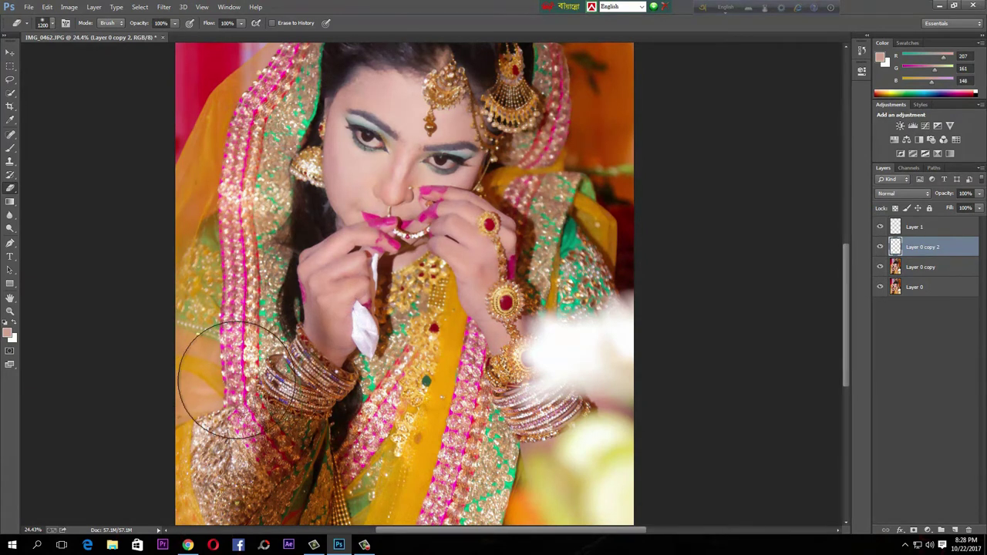
pyautogui.moveTo(338, 319)
pyautogui.mouseDown()
pyautogui.moveTo(224, 309)
pyautogui.moveTo(231, 356)
pyautogui.moveTo(218, 238)
pyautogui.moveTo(223, 185)
pyautogui.moveTo(225, 202)
pyautogui.moveTo(241, 162)
pyautogui.moveTo(232, 143)
pyautogui.moveTo(254, 176)
pyautogui.moveTo(182, 255)
pyautogui.mouseUp()
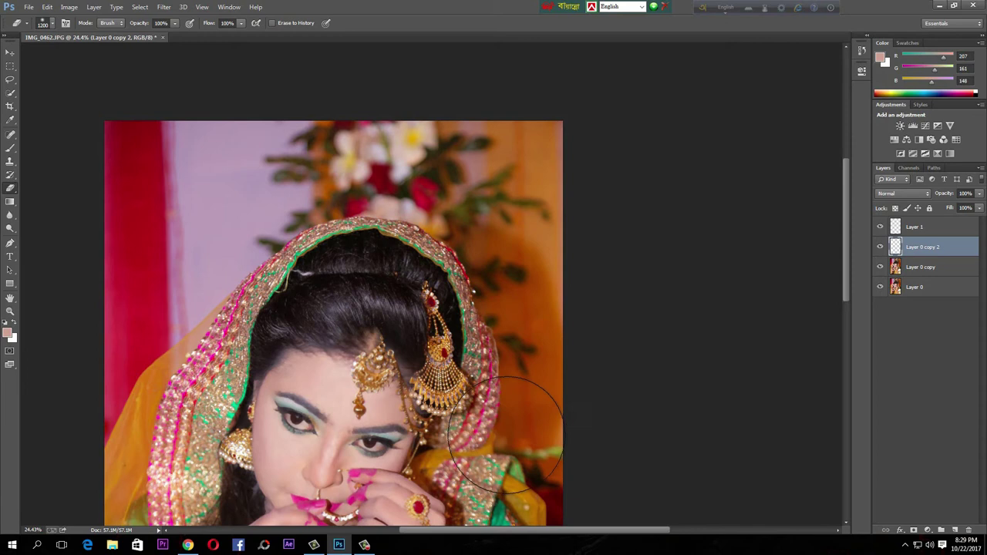
# Resize the brush to fit the bracelet pendant and ring, and restore their sharp detail.
pyautogui.scroll(-3, 486, 324)
pyautogui.scroll(4, 463, 216)
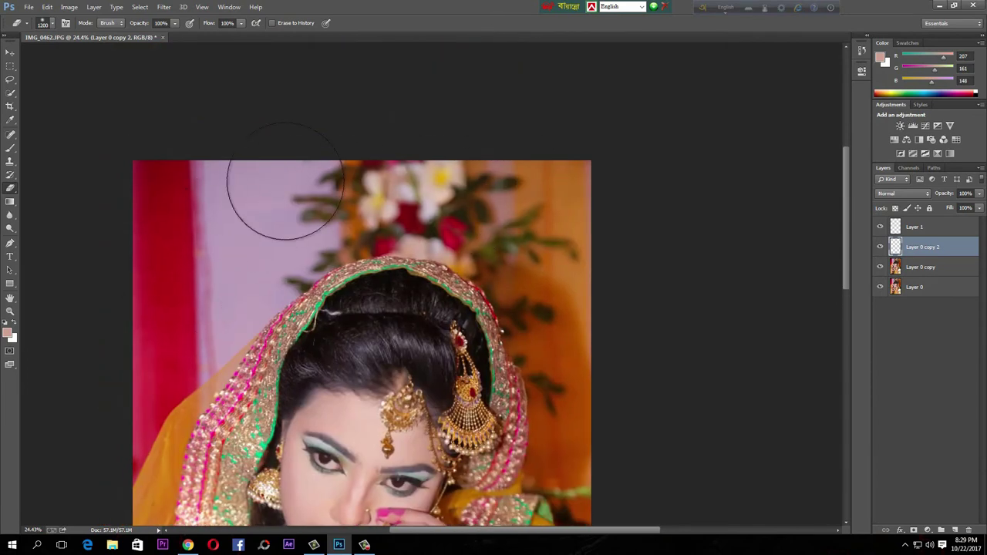
pyautogui.scroll(-3, 200, 324)
pyautogui.scroll(-2, 255, 455)
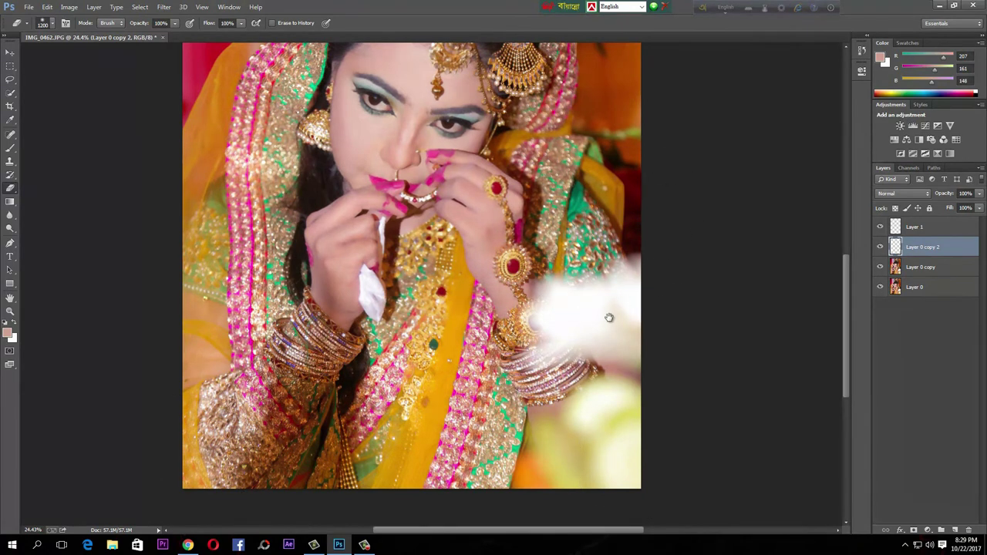
pyautogui.scroll(3, 586, 370)
pyautogui.scroll(4, 521, 406)
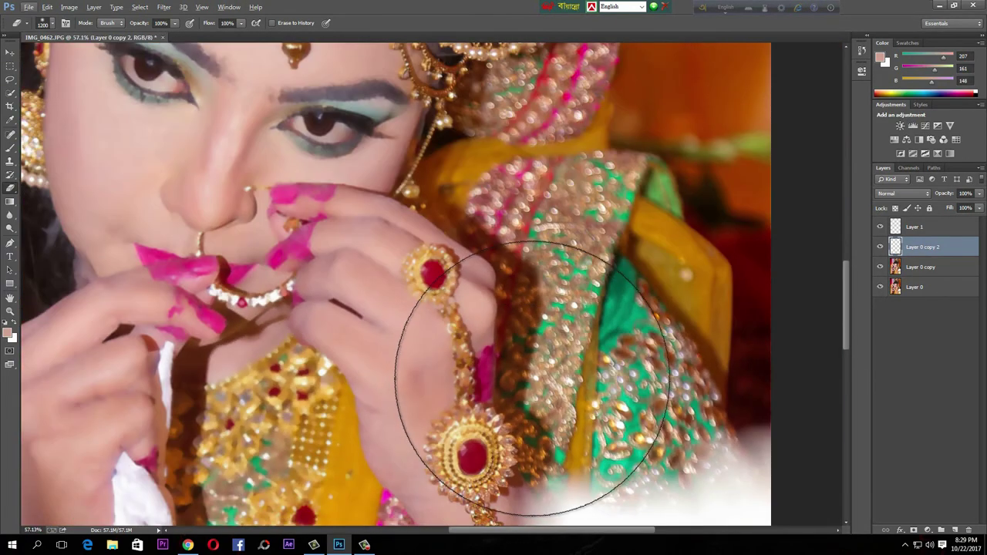
pyautogui.scroll(3, 530, 387)
pyautogui.moveTo(538, 383); pyautogui.dragTo(539, 212)
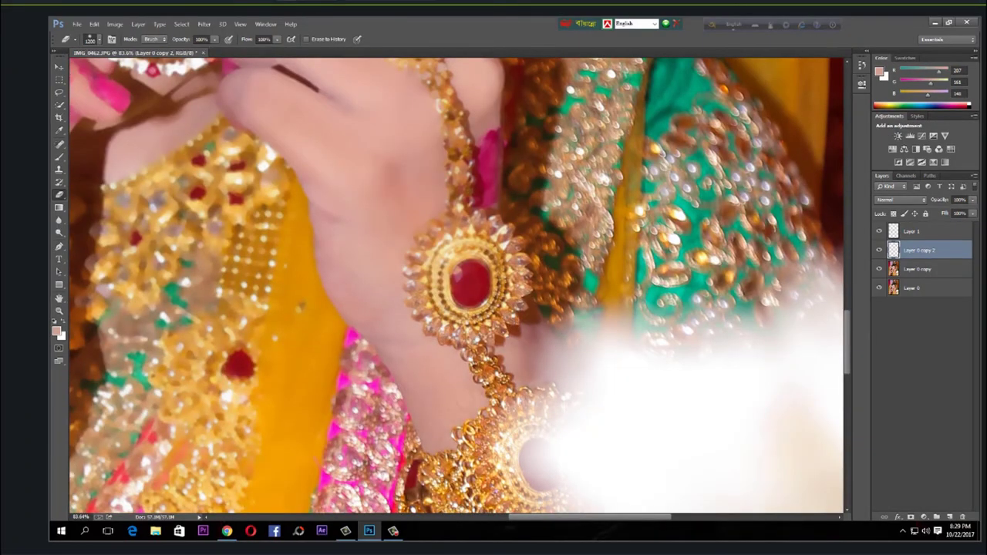
pyautogui.scroll(-1, 170, 426)
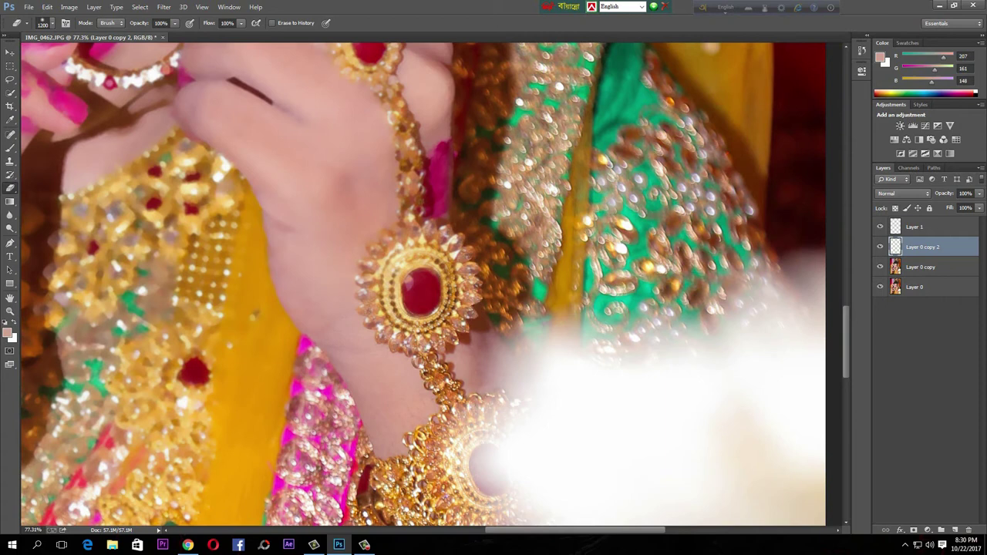
pyautogui.press('[')
pyautogui.press('[')
pyautogui.press('[')
pyautogui.press('[')
pyautogui.press('[')
pyautogui.press('[')
pyautogui.press('[')
pyautogui.press('[')
pyautogui.press('[')
pyautogui.press(']')
pyautogui.press(']')
pyautogui.press(']')
pyautogui.press('[')
pyautogui.press('[')
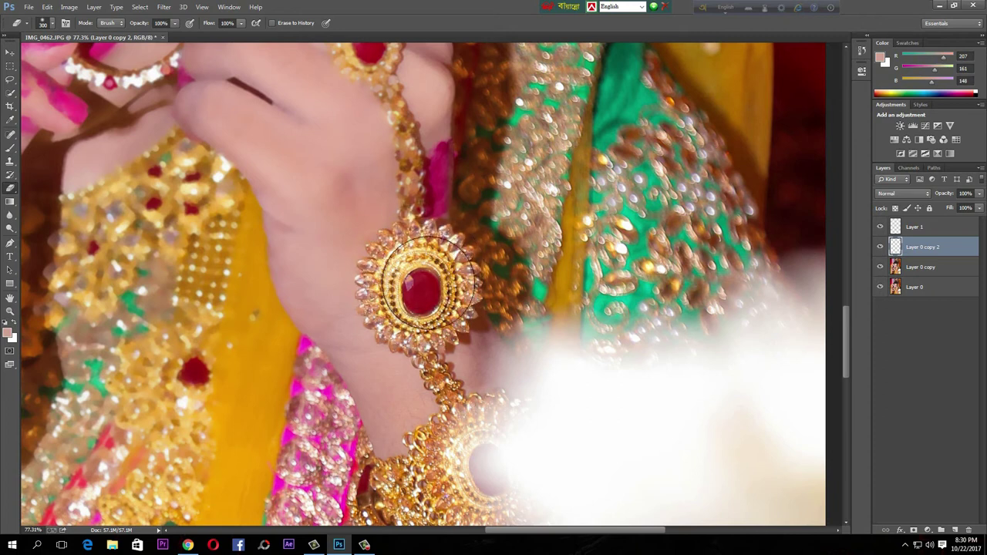
pyautogui.scroll(3, 414, 309)
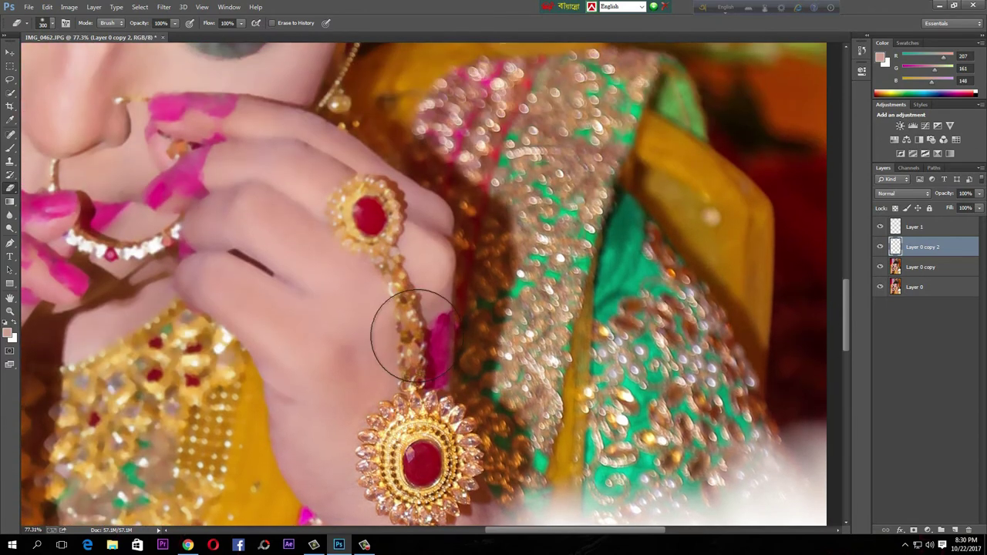
pyautogui.press('[')
pyautogui.press('[')
pyautogui.press('[')
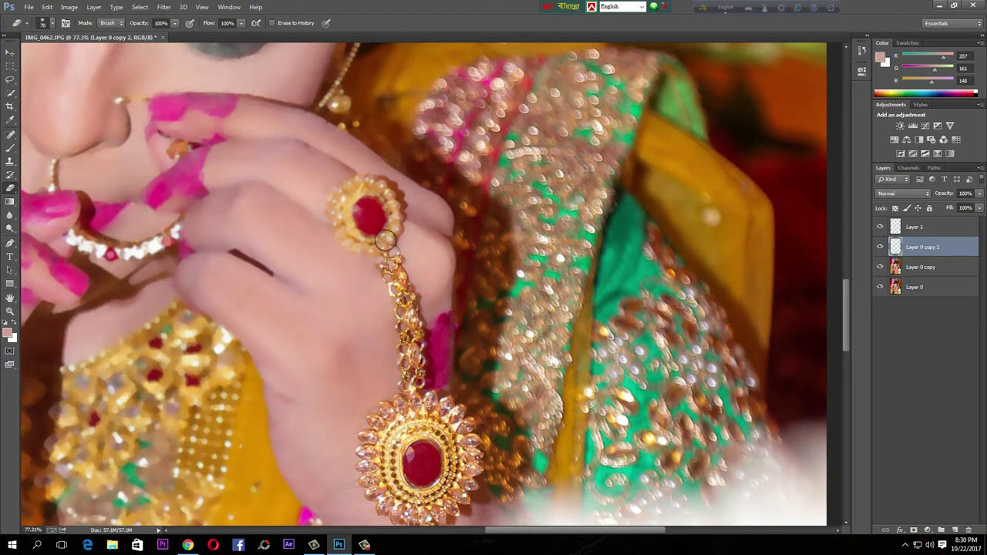
pyautogui.press(']')
pyautogui.press(']')
pyautogui.press(']')
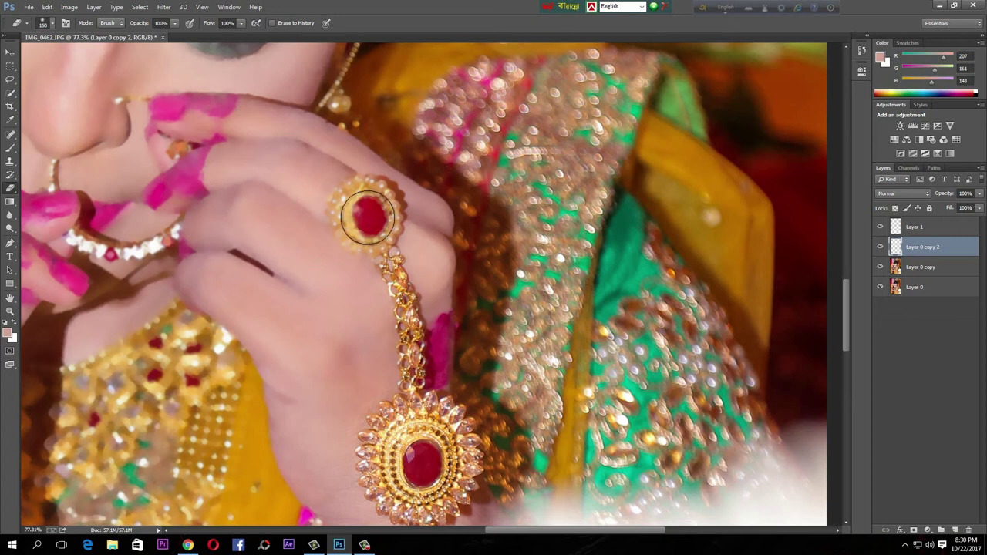
pyautogui.moveTo(361, 219)
pyautogui.mouseDown()
pyautogui.moveTo(364, 209)
pyautogui.moveTo(359, 220)
pyautogui.moveTo(371, 214)
pyautogui.moveTo(360, 218)
pyautogui.moveTo(370, 225)
pyautogui.mouseUp()
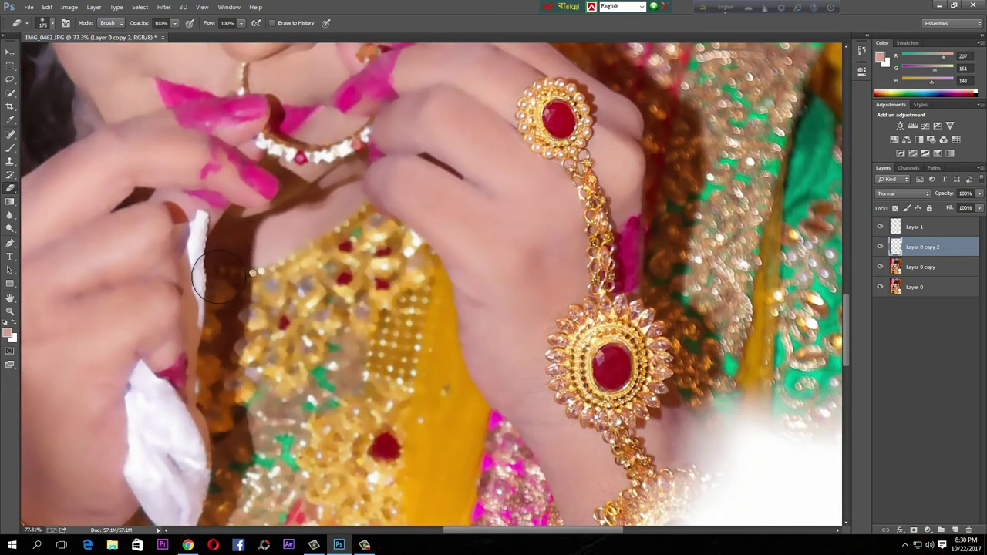
# Erase across the embroidered yoke to bring back the sharp gold beads.
pyautogui.moveTo(223, 414)
pyautogui.mouseDown()
pyautogui.moveTo(243, 362)
pyautogui.moveTo(351, 243)
pyautogui.moveTo(334, 225)
pyautogui.moveTo(298, 232)
pyautogui.moveTo(331, 209)
pyautogui.moveTo(401, 264)
pyautogui.moveTo(453, 408)
pyautogui.moveTo(367, 412)
pyautogui.moveTo(319, 344)
pyautogui.moveTo(344, 189)
pyautogui.mouseUp()
pyautogui.moveTo(447, 265)
pyautogui.mouseDown()
pyautogui.moveTo(505, 312)
pyautogui.moveTo(533, 314)
pyautogui.moveTo(483, 279)
pyautogui.moveTo(532, 366)
pyautogui.moveTo(551, 435)
pyautogui.moveTo(562, 390)
pyautogui.mouseUp()
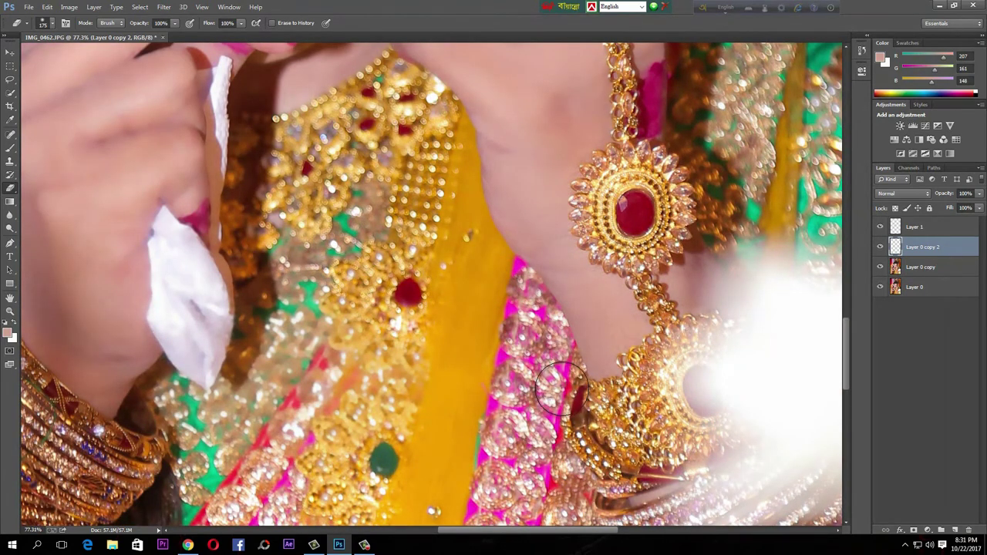
pyautogui.scroll(-5, 571, 428)
pyautogui.moveTo(563, 185)
pyautogui.mouseDown()
pyautogui.moveTo(620, 419)
pyautogui.moveTo(646, 461)
pyautogui.moveTo(374, 398)
pyautogui.moveTo(233, 307)
pyautogui.moveTo(330, 461)
pyautogui.mouseUp()
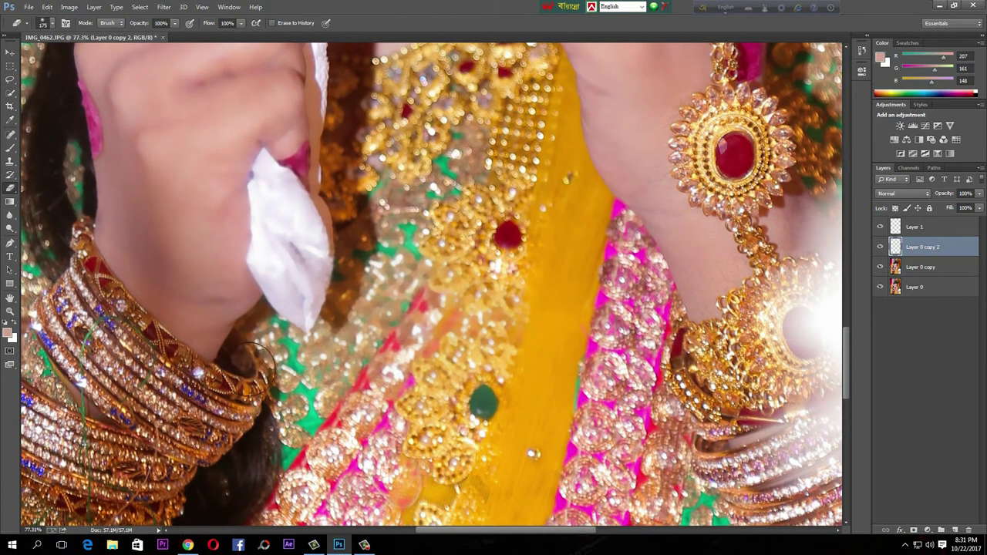
pyautogui.scroll(5, 275, 187)
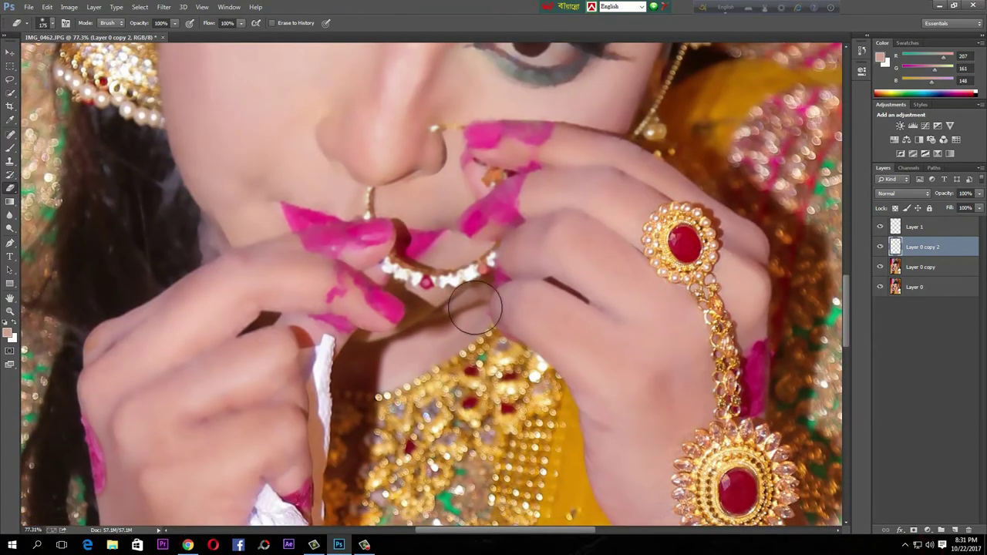
# Erase over the forehead jewel to restore its sharp detail and enlarge the brush.
pyautogui.moveTo(474, 307); pyautogui.dragTo(629, 415)
pyautogui.scroll(3, 199, 374)
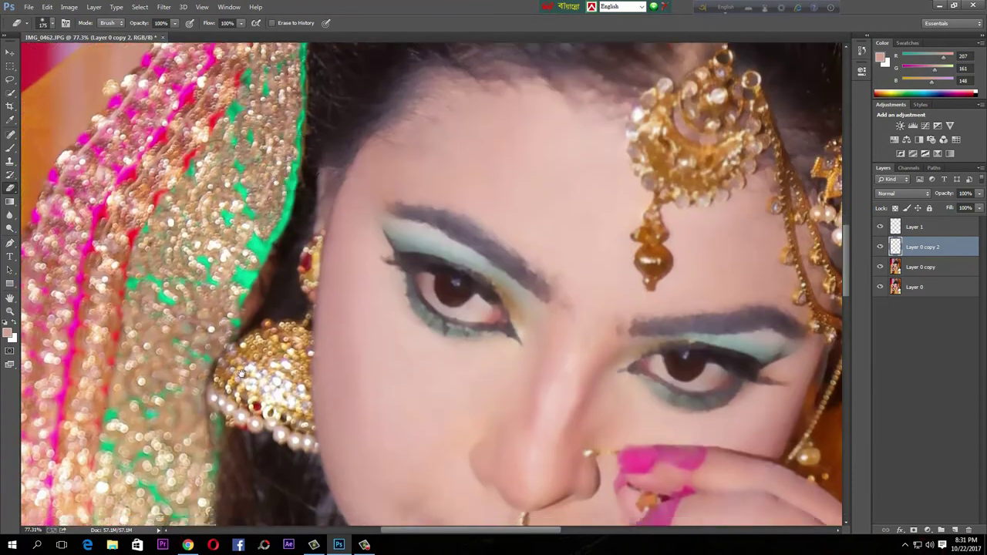
pyautogui.scroll(-3, 567, 99)
pyautogui.hscroll(4, 567, 99)
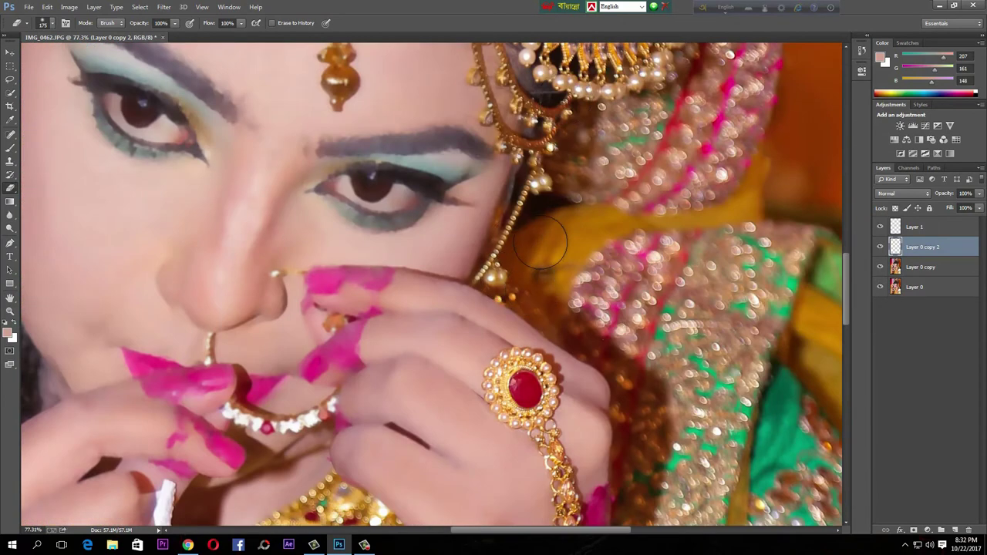
pyautogui.scroll(4, 542, 243)
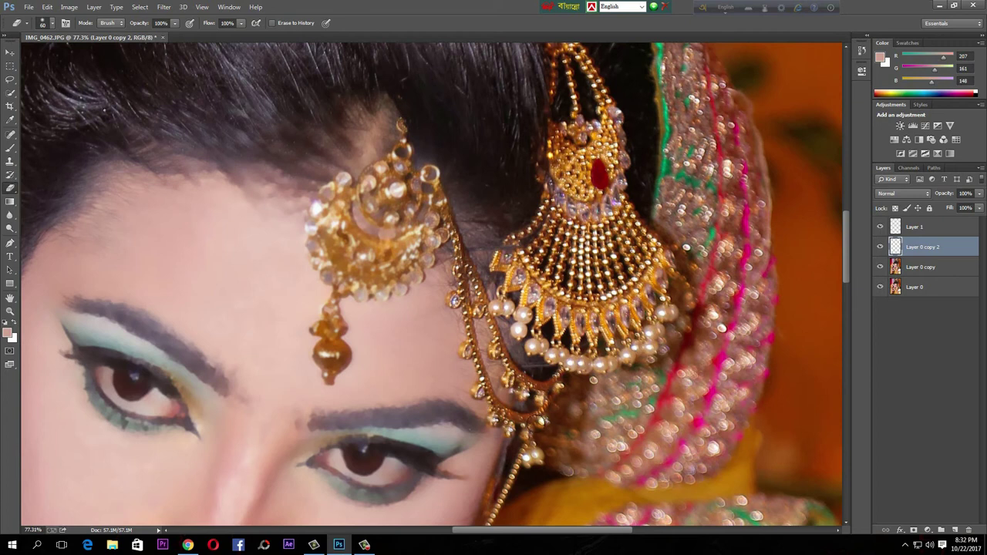
pyautogui.moveTo(432, 232)
pyautogui.mouseDown()
pyautogui.moveTo(347, 293)
pyautogui.moveTo(324, 185)
pyautogui.moveTo(401, 139)
pyautogui.moveTo(384, 239)
pyautogui.moveTo(471, 260)
pyautogui.mouseUp()
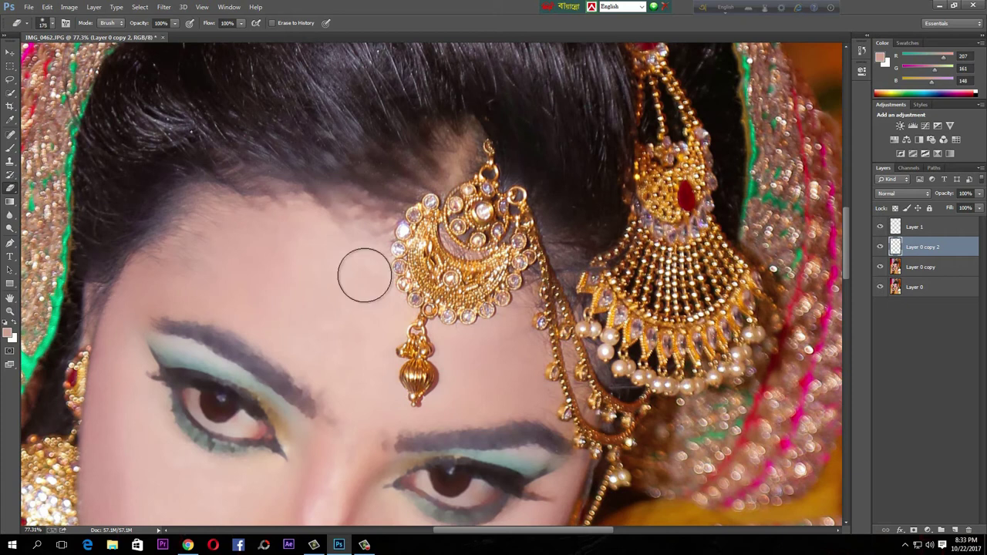
pyautogui.scroll(-3, 401, 316)
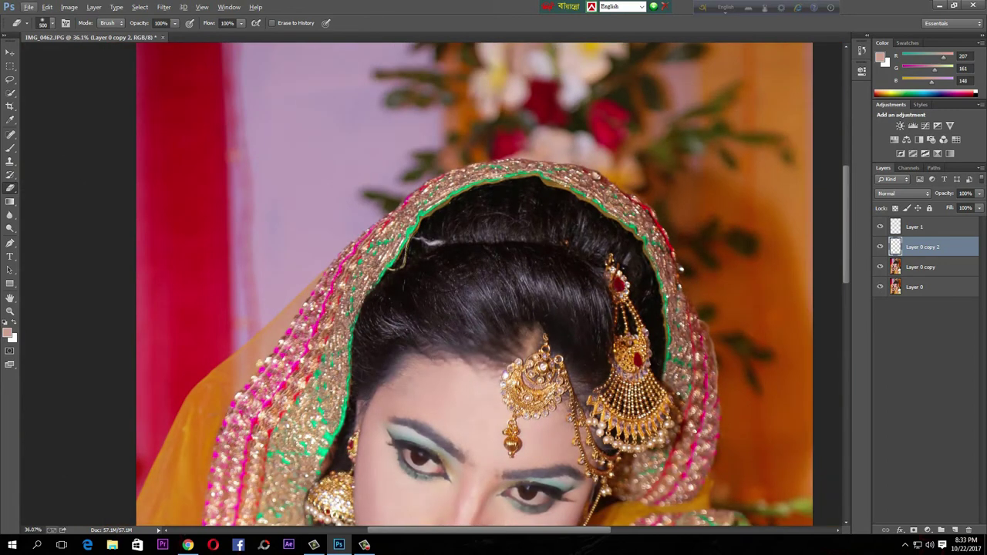
pyautogui.press(']')
pyautogui.press(']')
pyautogui.press(']')
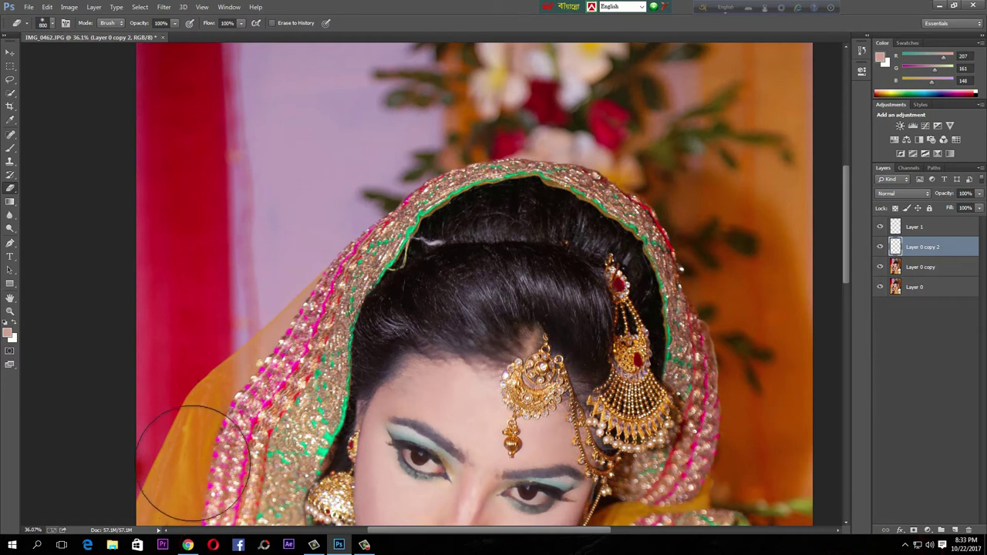
pyautogui.scroll(5, 756, 278)
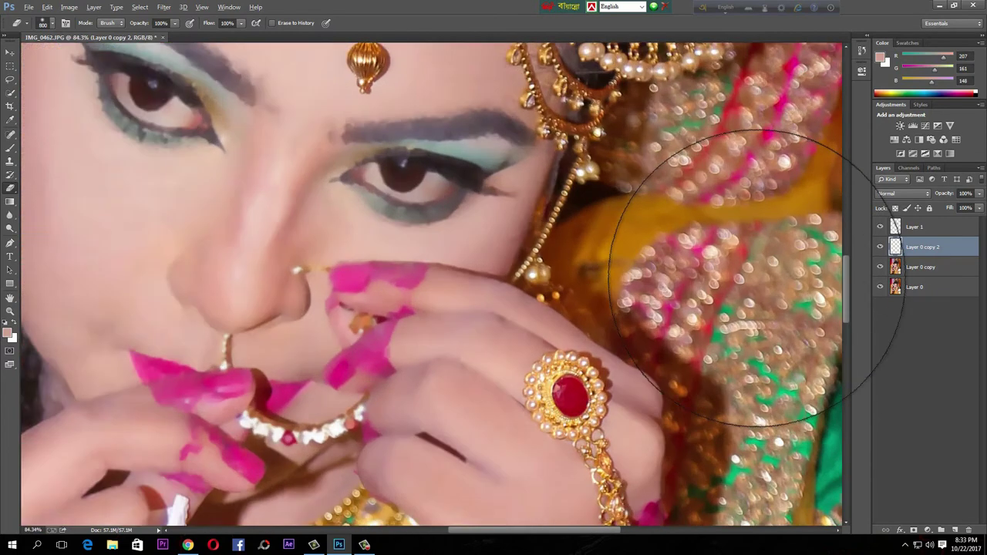
pyautogui.scroll(1, 756, 278)
# Shrink the brush and restore sharp lashes and eyebrow hairs on the first eye.
pyautogui.moveTo(471, 150); pyautogui.dragTo(588, 401)
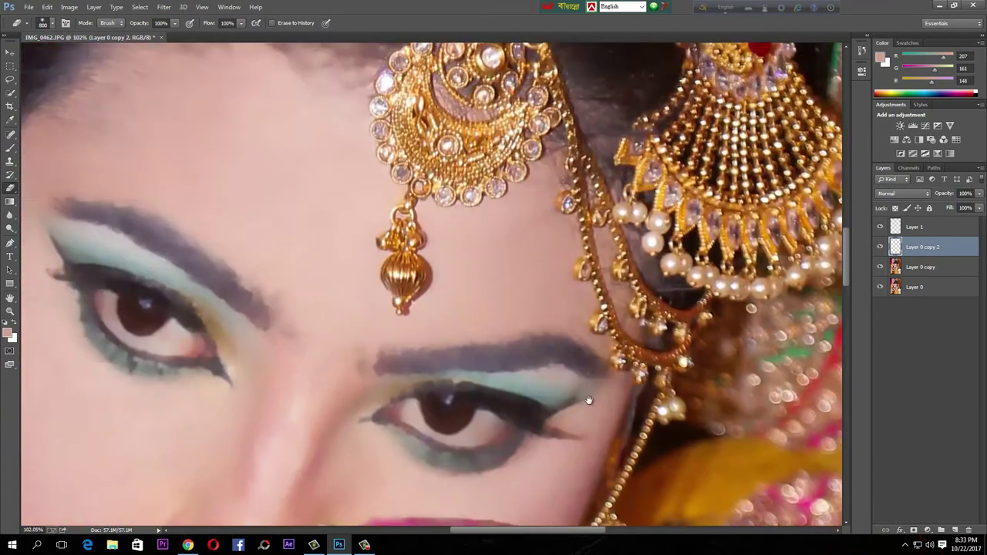
pyautogui.scroll(2, 588, 400)
pyautogui.press('[')
pyautogui.press('[')
pyautogui.press('[')
pyautogui.press('[')
pyautogui.press('[')
pyautogui.press('[')
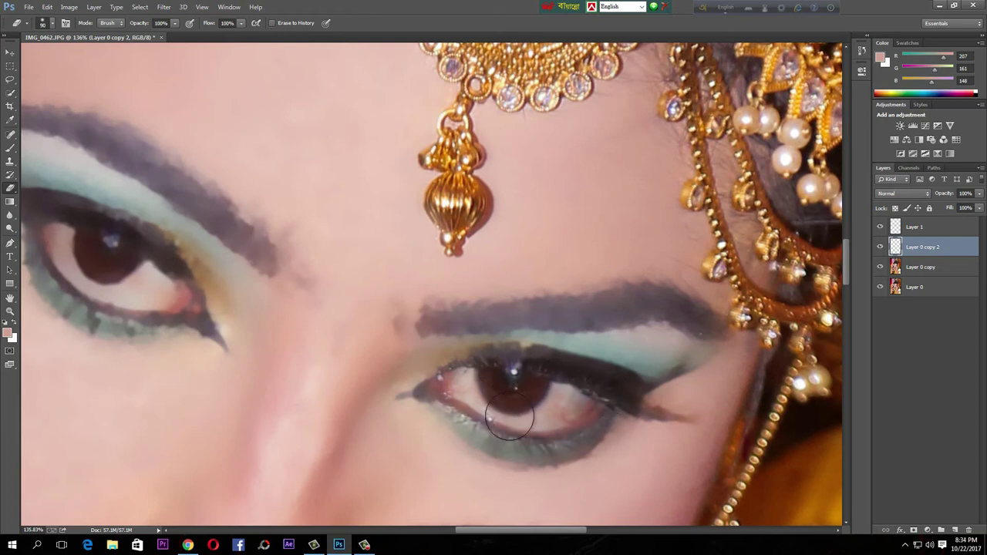
pyautogui.moveTo(561, 439)
pyautogui.mouseDown()
pyautogui.moveTo(472, 419)
pyautogui.moveTo(439, 392)
pyautogui.moveTo(453, 374)
pyautogui.moveTo(500, 366)
pyautogui.moveTo(594, 379)
pyautogui.mouseUp()
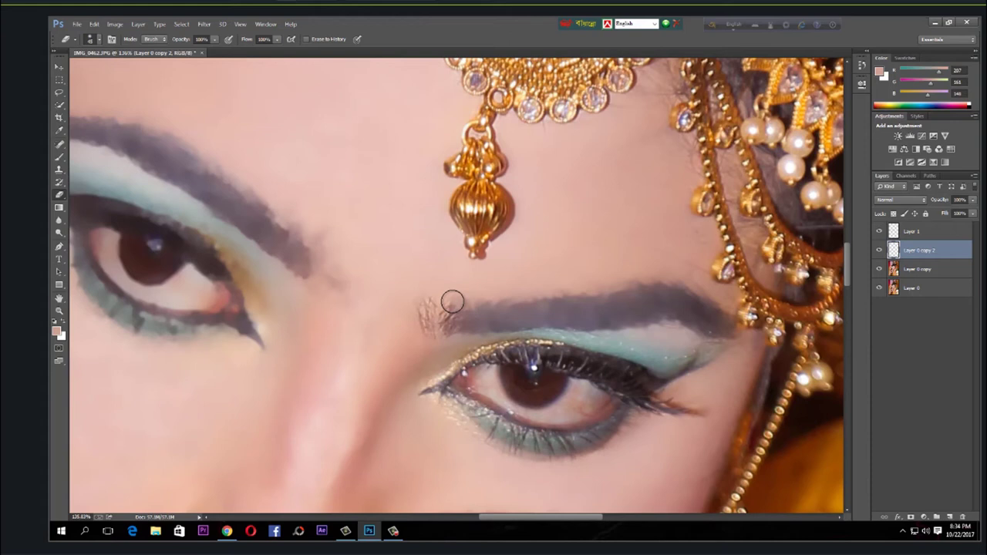
pyautogui.moveTo(453, 301); pyautogui.dragTo(668, 298)
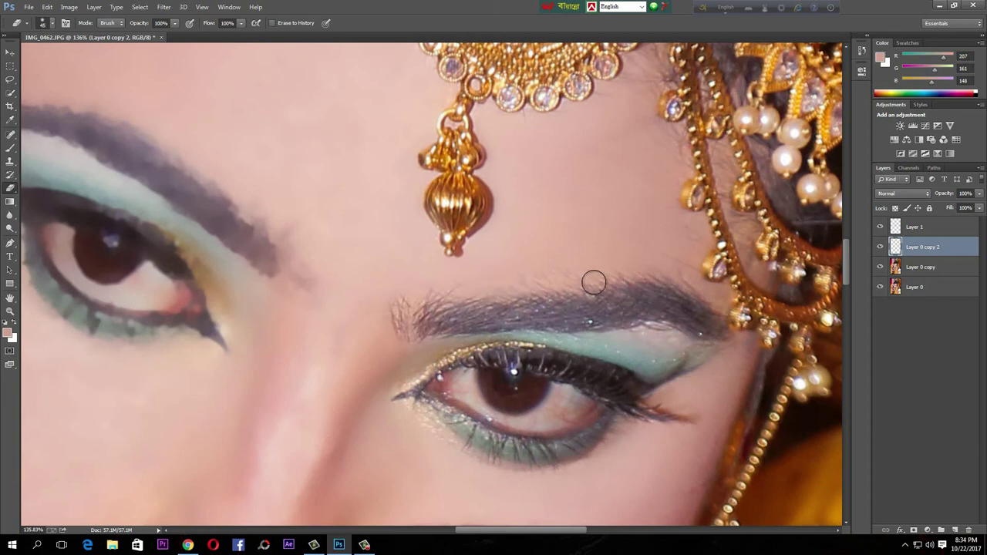
pyautogui.moveTo(408, 341)
pyautogui.mouseDown()
pyautogui.moveTo(385, 313)
pyautogui.moveTo(386, 333)
pyautogui.moveTo(408, 346)
pyautogui.mouseUp()
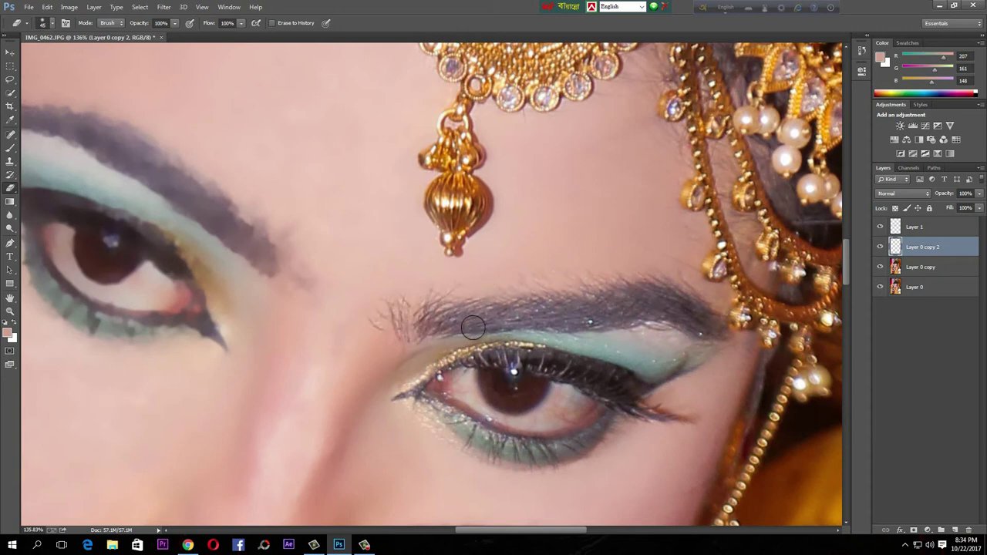
# Sharpen the other eye's iris, catchlight and upper lash line.
pyautogui.moveTo(353, 280)
pyautogui.mouseDown()
pyautogui.moveTo(634, 388)
pyautogui.moveTo(582, 386)
pyautogui.moveTo(431, 262)
pyautogui.moveTo(353, 230)
pyautogui.moveTo(265, 216)
pyautogui.moveTo(376, 253)
pyautogui.moveTo(593, 400)
pyautogui.moveTo(573, 363)
pyautogui.moveTo(472, 274)
pyautogui.moveTo(369, 228)
pyautogui.moveTo(282, 225)
pyautogui.moveTo(413, 273)
pyautogui.moveTo(543, 363)
pyautogui.moveTo(588, 411)
pyautogui.moveTo(601, 391)
pyautogui.moveTo(609, 411)
pyautogui.moveTo(596, 419)
pyautogui.moveTo(518, 352)
pyautogui.moveTo(569, 335)
pyautogui.mouseUp()
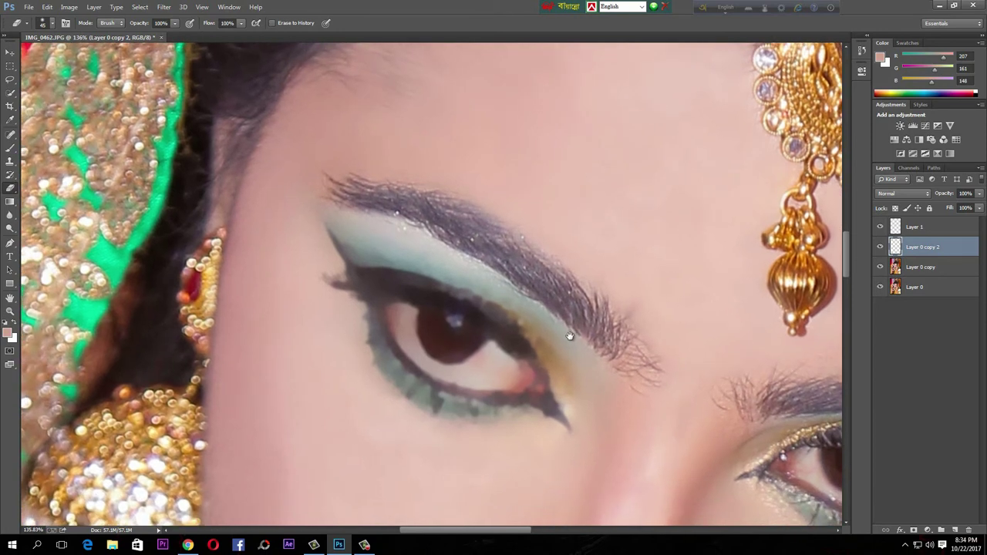
pyautogui.press(']')
pyautogui.press(']')
pyautogui.press(']')
pyautogui.press(']')
pyautogui.press(']')
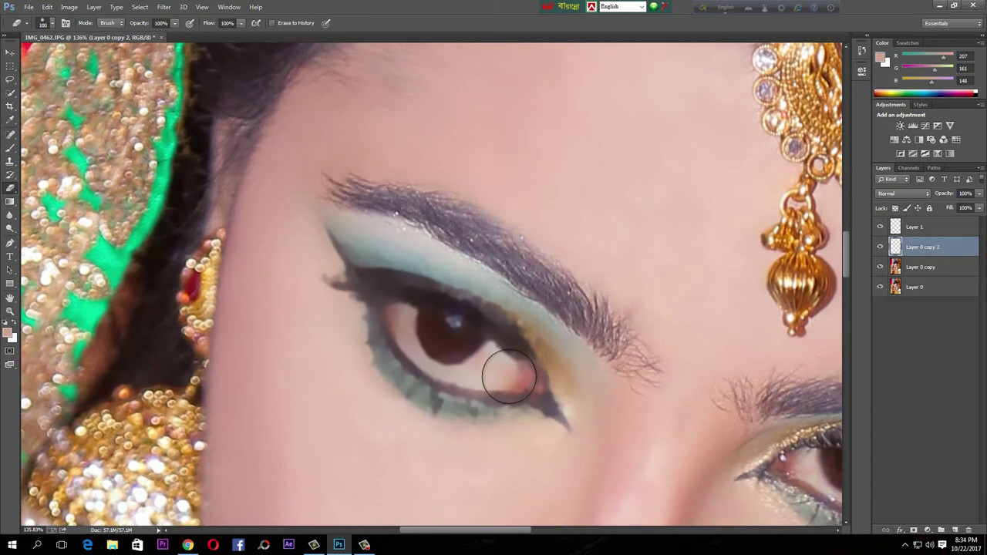
pyautogui.moveTo(507, 375)
pyautogui.mouseDown()
pyautogui.moveTo(426, 323)
pyautogui.moveTo(472, 363)
pyautogui.moveTo(474, 338)
pyautogui.moveTo(498, 356)
pyautogui.moveTo(481, 335)
pyautogui.moveTo(386, 288)
pyautogui.moveTo(394, 321)
pyautogui.moveTo(452, 367)
pyautogui.moveTo(508, 374)
pyautogui.moveTo(469, 388)
pyautogui.moveTo(400, 349)
pyautogui.moveTo(477, 410)
pyautogui.moveTo(426, 391)
pyautogui.moveTo(380, 336)
pyautogui.moveTo(402, 363)
pyautogui.moveTo(475, 401)
pyautogui.moveTo(523, 394)
pyautogui.moveTo(550, 399)
pyautogui.mouseUp()
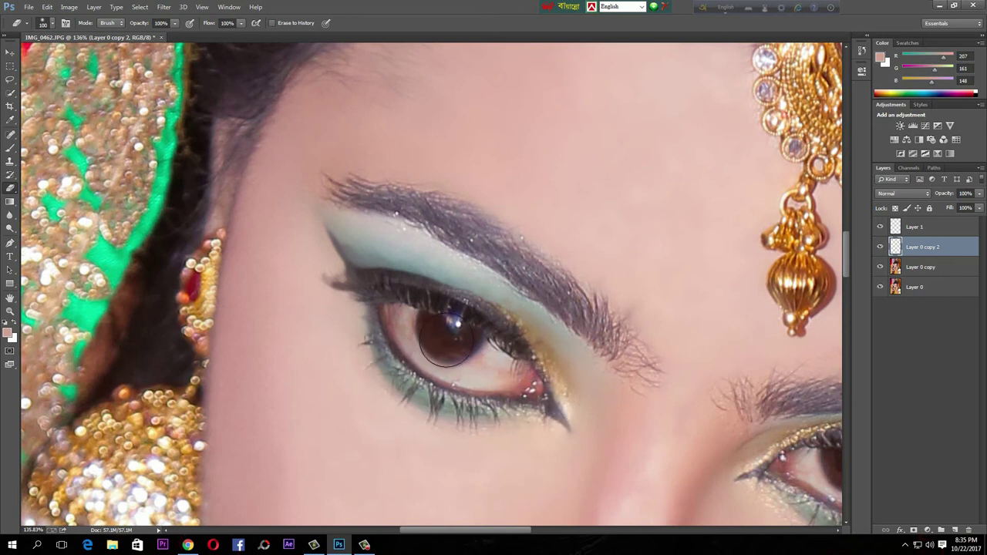
pyautogui.moveTo(363, 282)
pyautogui.mouseDown()
pyautogui.moveTo(442, 373)
pyautogui.moveTo(495, 378)
pyautogui.moveTo(489, 388)
pyautogui.moveTo(526, 370)
pyautogui.moveTo(515, 395)
pyautogui.moveTo(411, 284)
pyautogui.moveTo(503, 334)
pyautogui.moveTo(398, 261)
pyautogui.moveTo(358, 252)
pyautogui.moveTo(377, 312)
pyautogui.moveTo(444, 408)
pyautogui.moveTo(400, 369)
pyautogui.moveTo(353, 287)
pyautogui.moveTo(415, 367)
pyautogui.moveTo(404, 326)
pyautogui.moveTo(366, 298)
pyautogui.moveTo(336, 243)
pyautogui.moveTo(350, 280)
pyautogui.moveTo(317, 245)
pyautogui.moveTo(325, 234)
pyautogui.moveTo(358, 287)
pyautogui.moveTo(337, 224)
pyautogui.moveTo(367, 335)
pyautogui.moveTo(345, 253)
pyautogui.moveTo(455, 391)
pyautogui.moveTo(535, 395)
pyautogui.moveTo(503, 398)
pyautogui.moveTo(454, 355)
pyautogui.moveTo(524, 379)
pyautogui.mouseUp()
pyautogui.press('[')
pyautogui.press('[')
pyautogui.press('[')
pyautogui.press('[')
pyautogui.press('[')
pyautogui.press('[')
# Restore sharp texture on the upper lip and the fingernail's highlight.
pyautogui.scroll(-3, 524, 379)
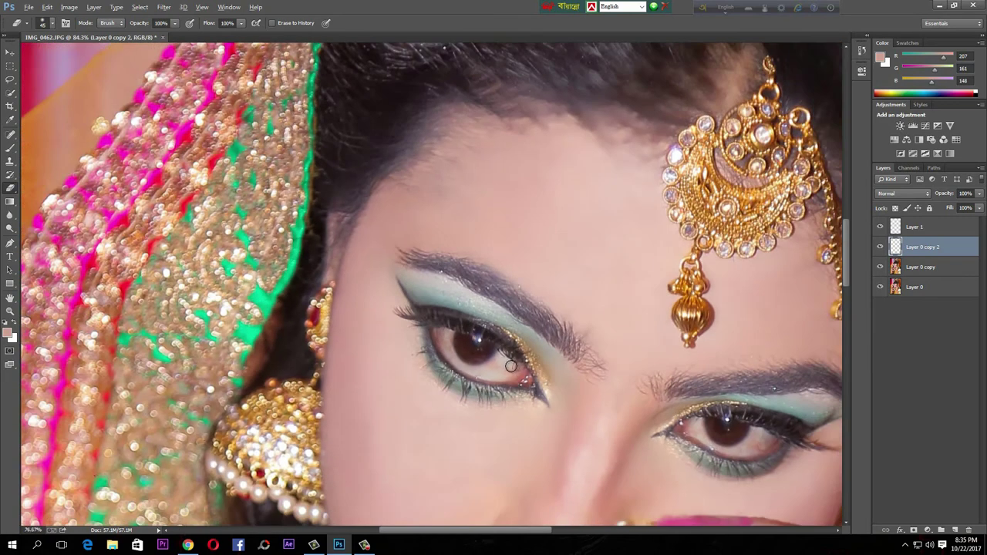
pyautogui.scroll(-2, 510, 366)
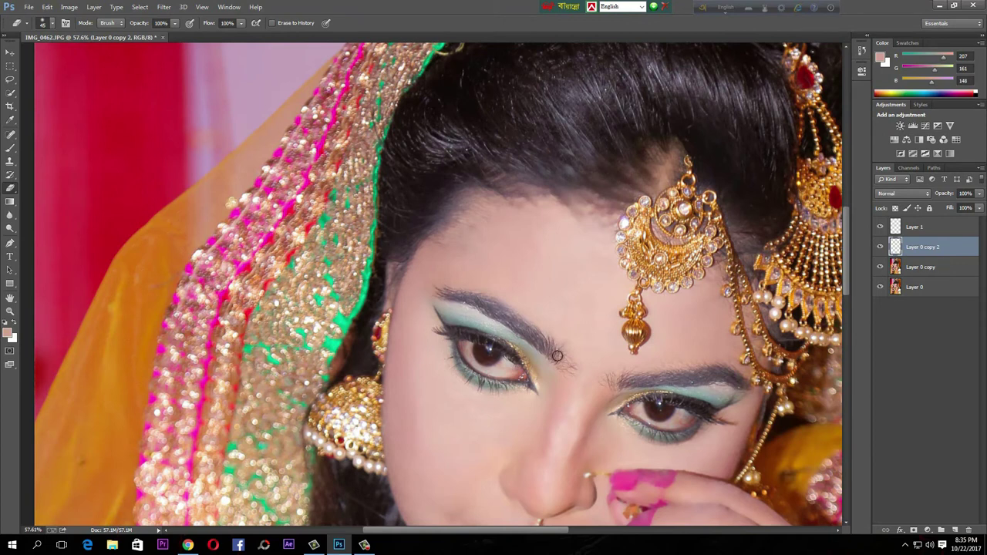
pyautogui.scroll(5, 428, 372)
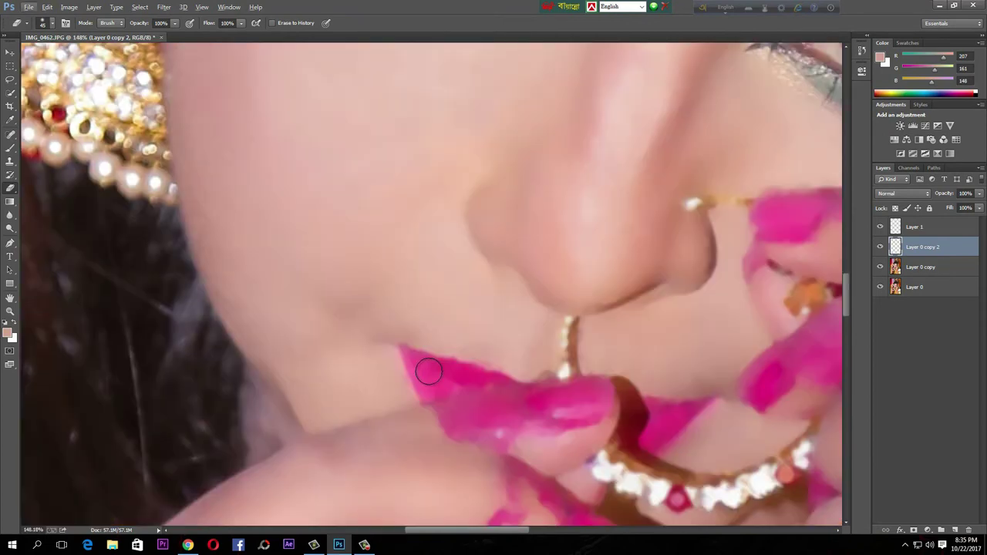
pyautogui.moveTo(419, 366); pyautogui.dragTo(471, 395)
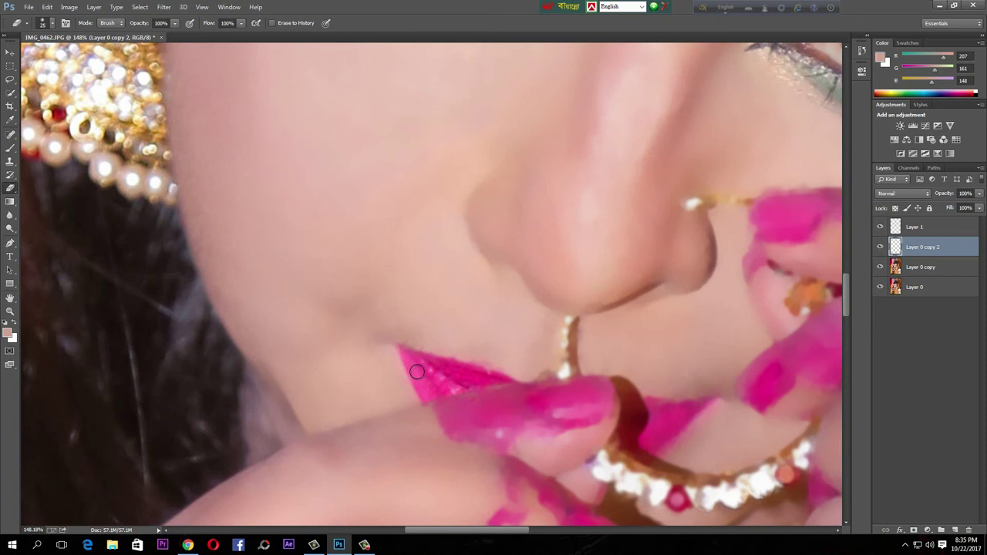
pyautogui.moveTo(468, 437); pyautogui.dragTo(493, 439)
pyautogui.moveTo(546, 416)
pyautogui.mouseDown()
pyautogui.moveTo(583, 422)
pyautogui.moveTo(524, 430)
pyautogui.moveTo(600, 413)
pyautogui.mouseUp()
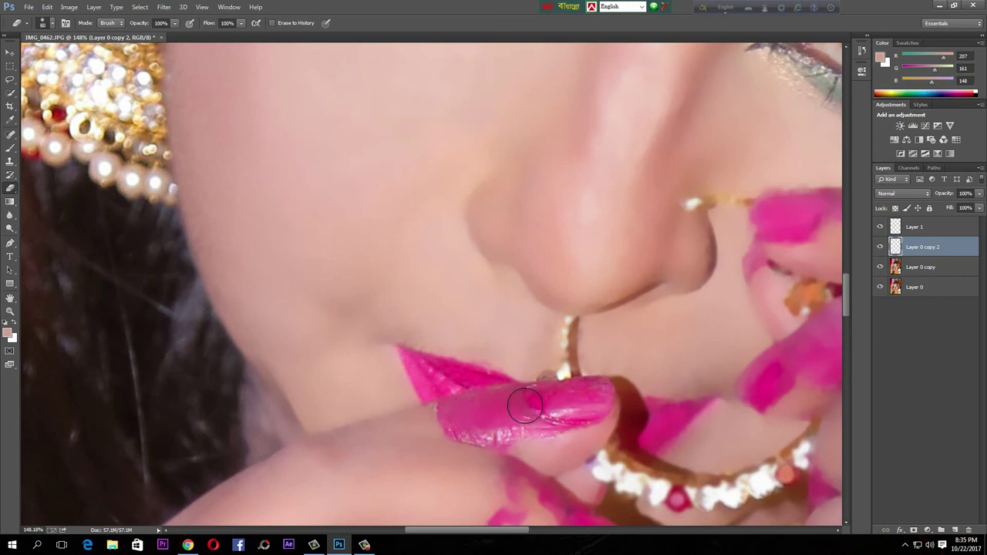
pyautogui.moveTo(512, 406)
pyautogui.mouseDown()
pyautogui.moveTo(599, 393)
pyautogui.moveTo(509, 422)
pyautogui.moveTo(537, 422)
pyautogui.moveTo(557, 406)
pyautogui.moveTo(450, 408)
pyautogui.moveTo(462, 408)
pyautogui.moveTo(440, 386)
pyautogui.moveTo(451, 402)
pyautogui.moveTo(441, 396)
pyautogui.moveTo(509, 392)
pyautogui.moveTo(516, 408)
pyautogui.moveTo(584, 395)
pyautogui.mouseUp()
# Sharpen the nose-ring chain, pearl chain, fingers, upper nail and orange jewel.
pyautogui.press('[')
pyautogui.press('[')
pyautogui.press('[')
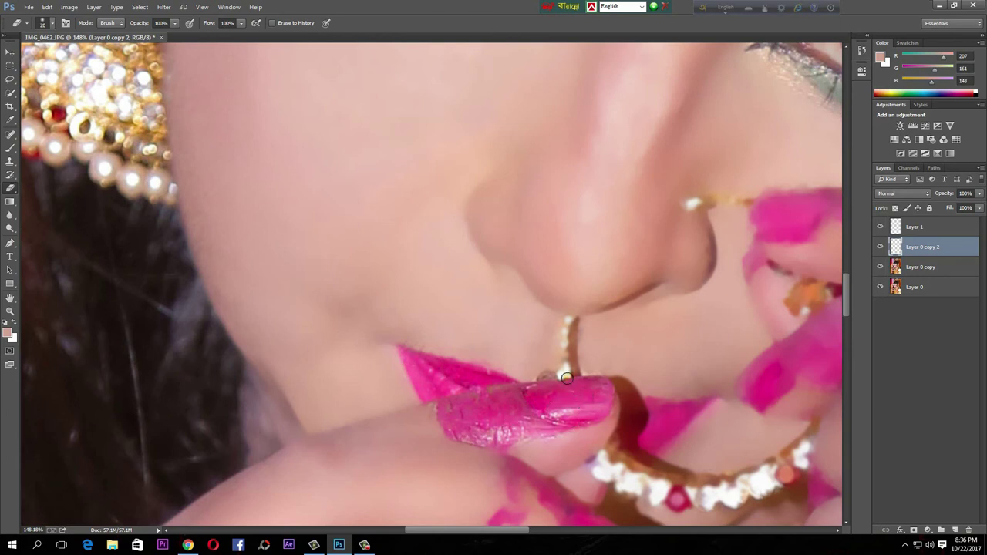
pyautogui.moveTo(565, 328)
pyautogui.mouseDown()
pyautogui.moveTo(568, 376)
pyautogui.moveTo(569, 329)
pyautogui.mouseUp()
pyautogui.moveTo(560, 374); pyautogui.dragTo(572, 330)
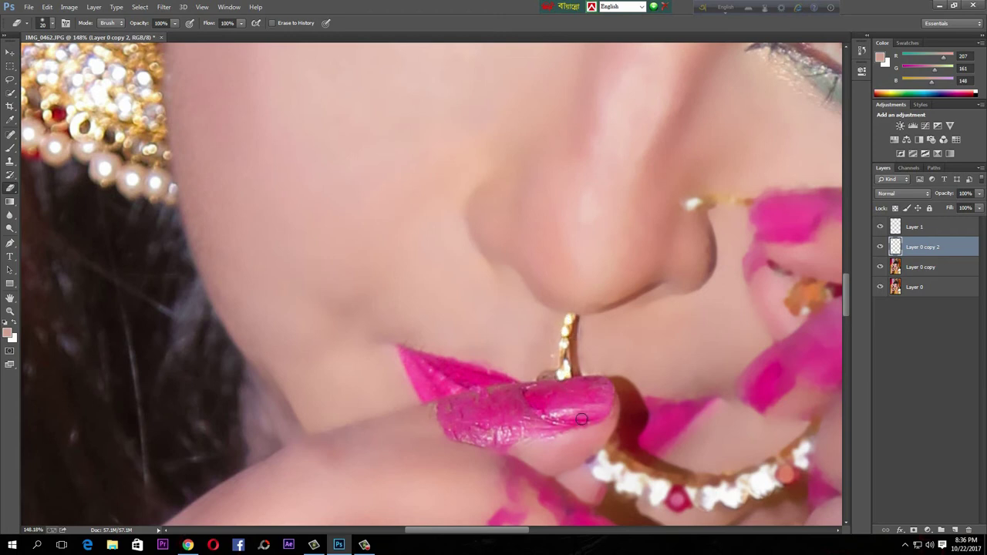
pyautogui.moveTo(660, 499)
pyautogui.mouseDown()
pyautogui.moveTo(606, 455)
pyautogui.moveTo(601, 474)
pyautogui.moveTo(705, 493)
pyautogui.moveTo(761, 482)
pyautogui.moveTo(804, 445)
pyautogui.moveTo(773, 475)
pyautogui.moveTo(694, 491)
pyautogui.moveTo(607, 468)
pyautogui.moveTo(670, 490)
pyautogui.moveTo(742, 493)
pyautogui.moveTo(804, 454)
pyautogui.mouseUp()
pyautogui.press(']')
pyautogui.press(']')
pyautogui.press(']')
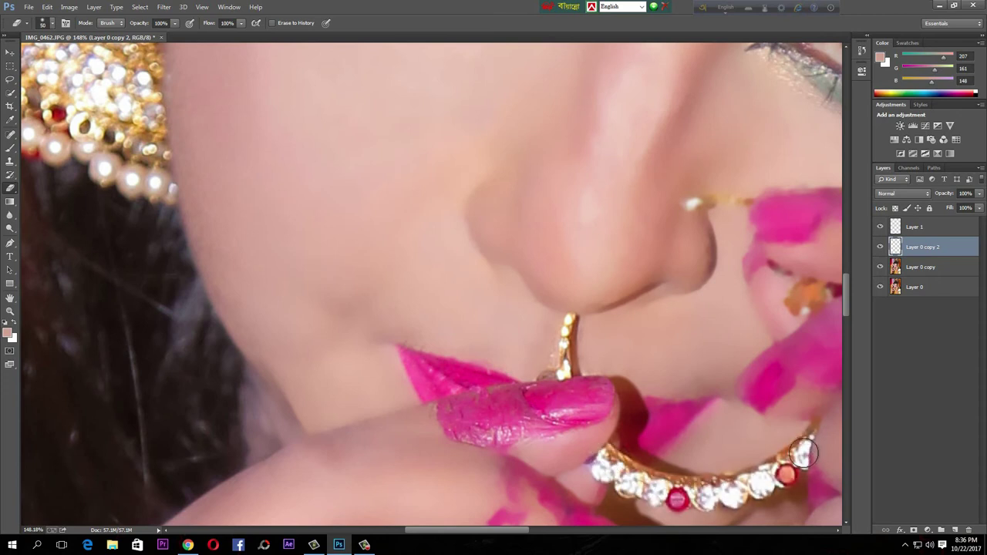
pyautogui.moveTo(639, 422)
pyautogui.mouseDown()
pyautogui.moveTo(669, 416)
pyautogui.moveTo(644, 447)
pyautogui.moveTo(658, 433)
pyautogui.mouseUp()
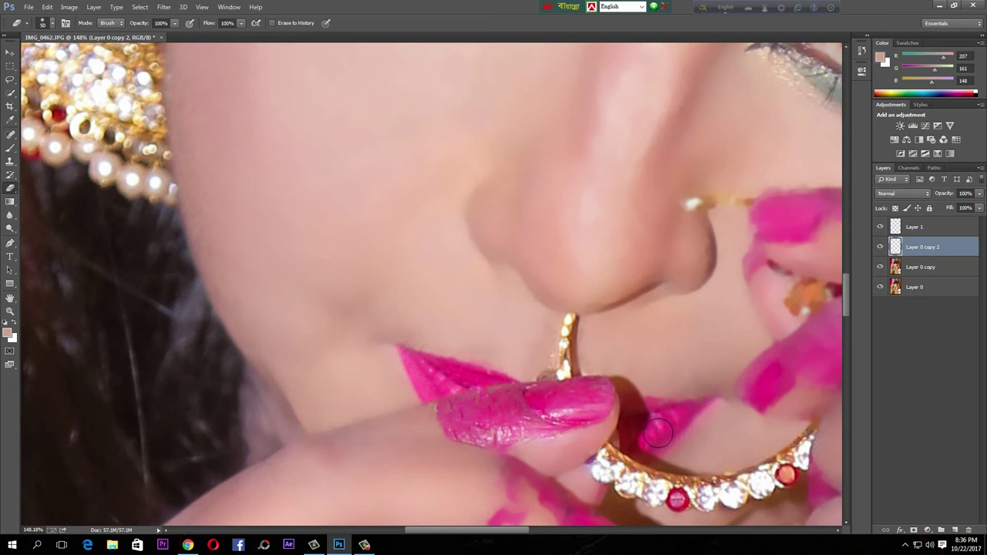
pyautogui.press('[')
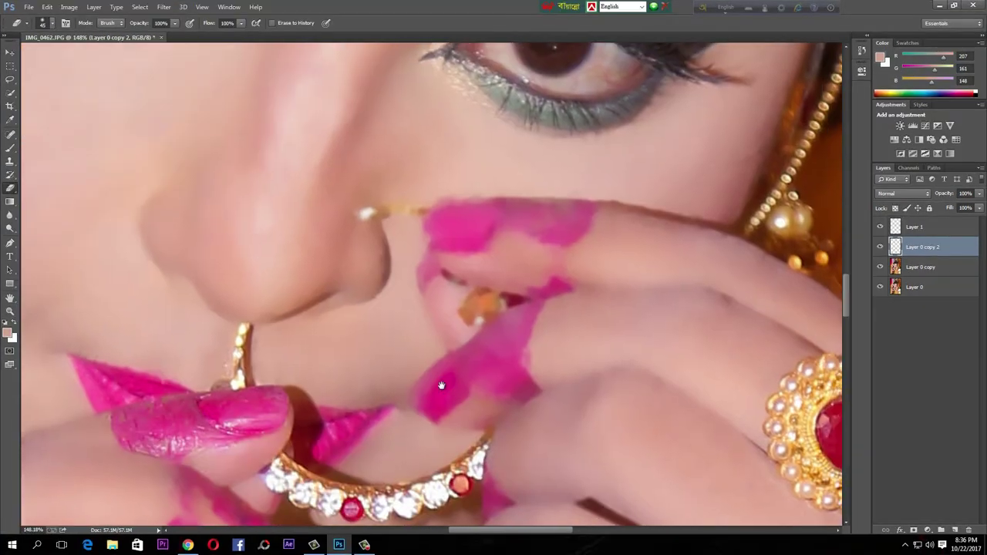
pyautogui.moveTo(436, 390)
pyautogui.mouseDown()
pyautogui.moveTo(432, 401)
pyautogui.moveTo(496, 331)
pyautogui.moveTo(465, 378)
pyautogui.mouseUp()
pyautogui.moveTo(465, 236)
pyautogui.mouseDown()
pyautogui.moveTo(475, 211)
pyautogui.moveTo(573, 221)
pyautogui.moveTo(482, 236)
pyautogui.moveTo(683, 229)
pyautogui.mouseUp()
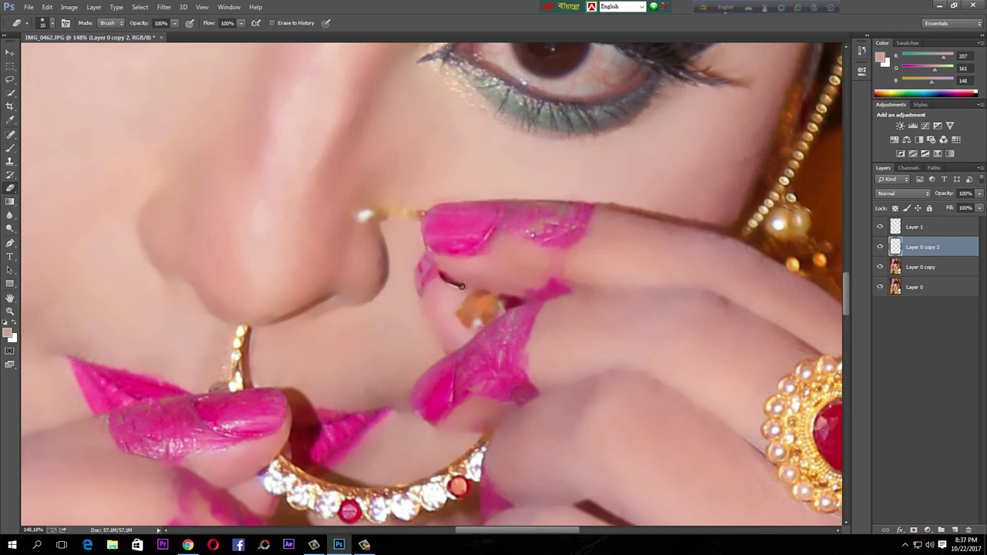
pyautogui.moveTo(488, 296); pyautogui.dragTo(475, 313)
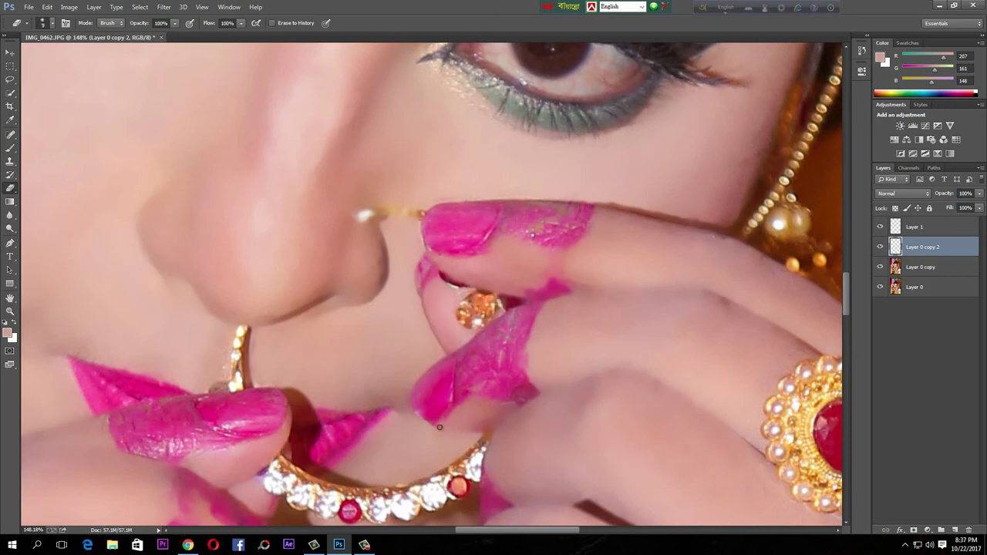
# With a tiny brush, restore the crease under the nose and the nose's edge.
pyautogui.moveTo(492, 492); pyautogui.dragTo(510, 310)
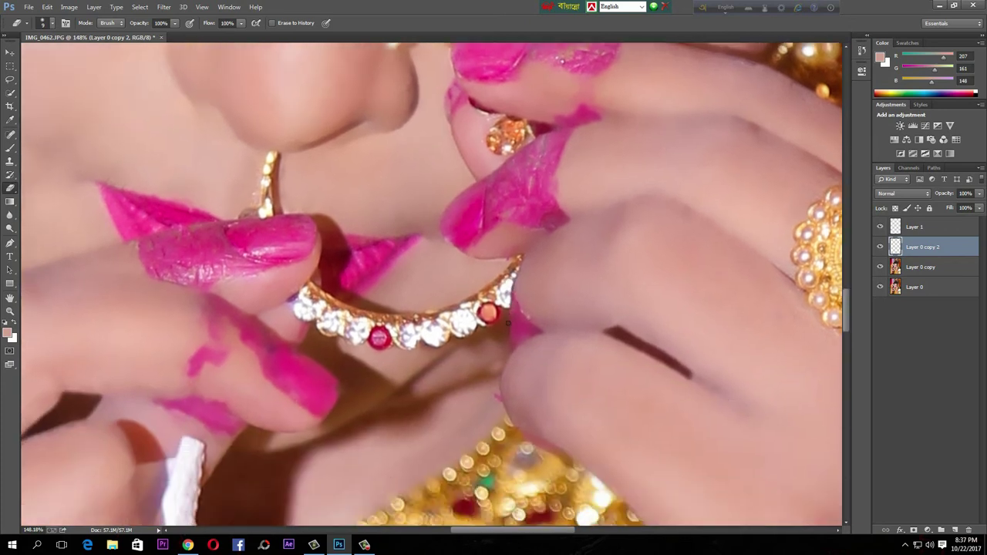
pyautogui.moveTo(452, 251); pyautogui.dragTo(565, 255)
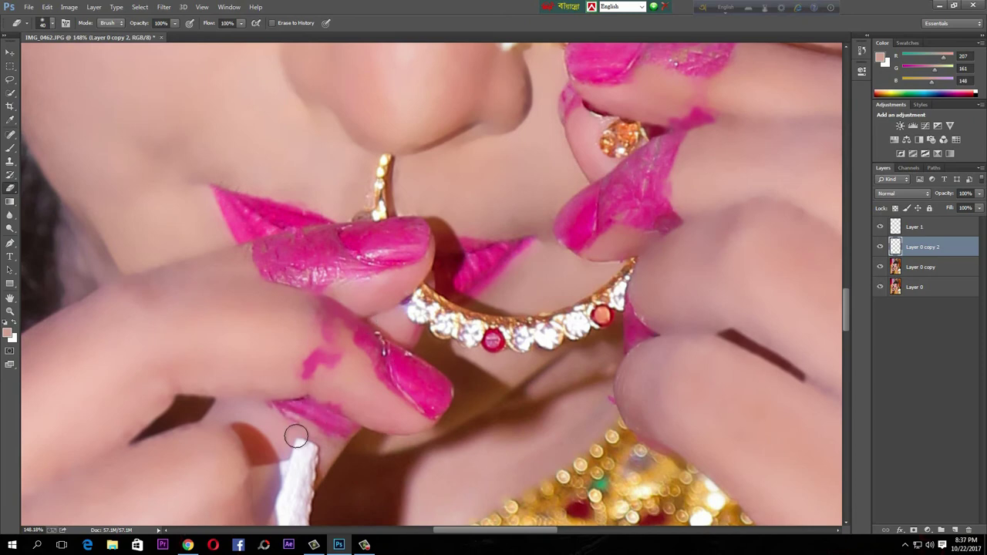
pyautogui.scroll(-5, 293, 429)
pyautogui.moveTo(321, 383); pyautogui.dragTo(231, 168)
pyautogui.scroll(2, 564, 254)
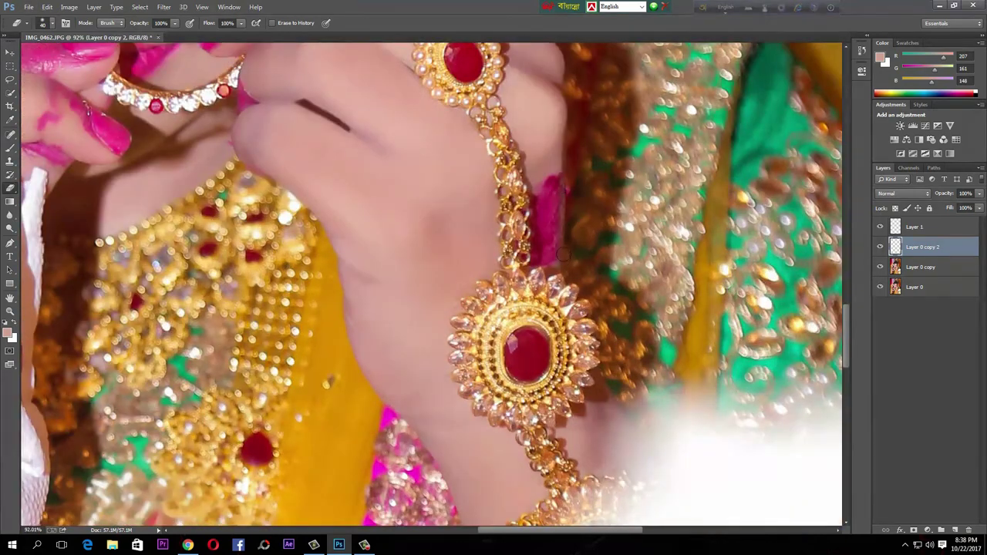
pyautogui.moveTo(418, 259); pyautogui.dragTo(648, 532)
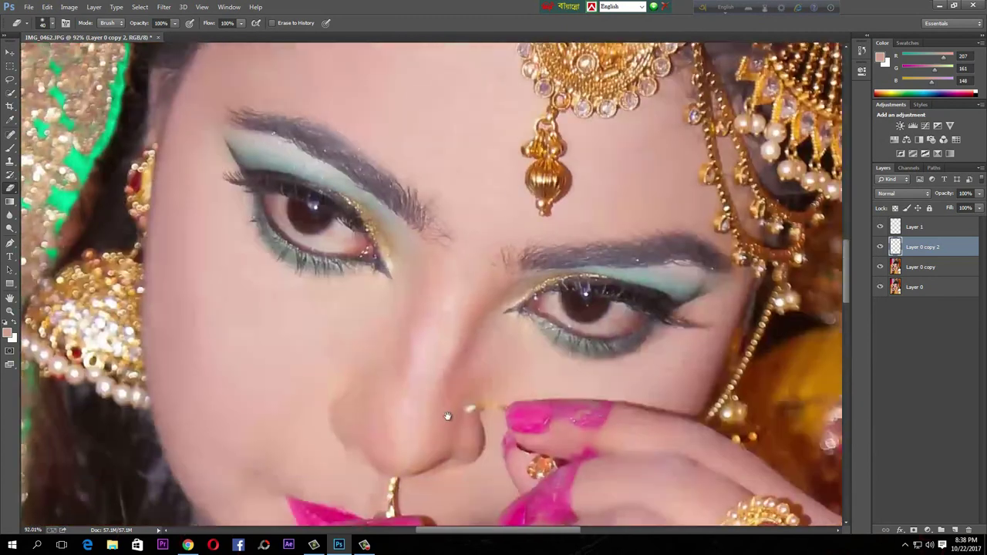
pyautogui.scroll(4, 456, 399)
pyautogui.press('[')
pyautogui.press('[')
pyautogui.press('[')
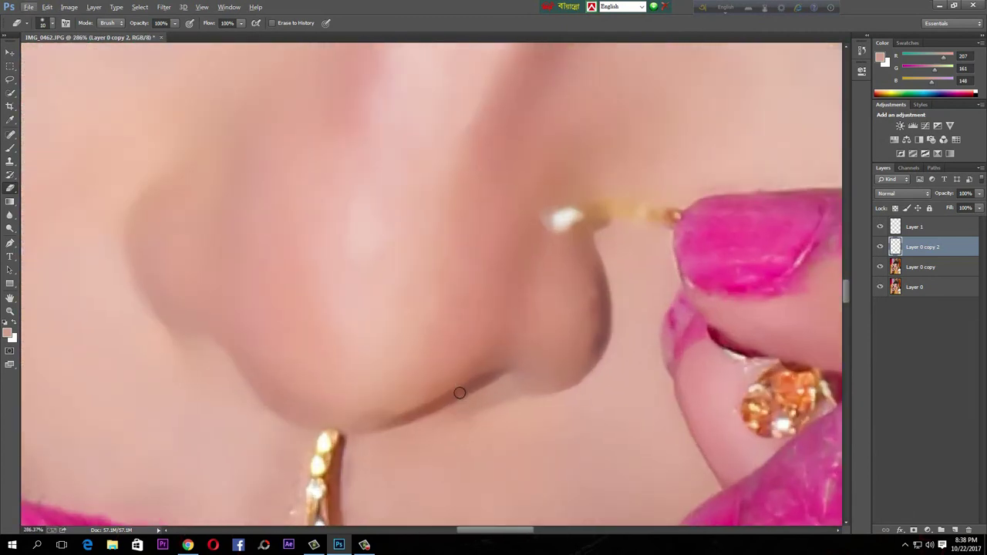
pyautogui.moveTo(438, 402); pyautogui.dragTo(404, 420)
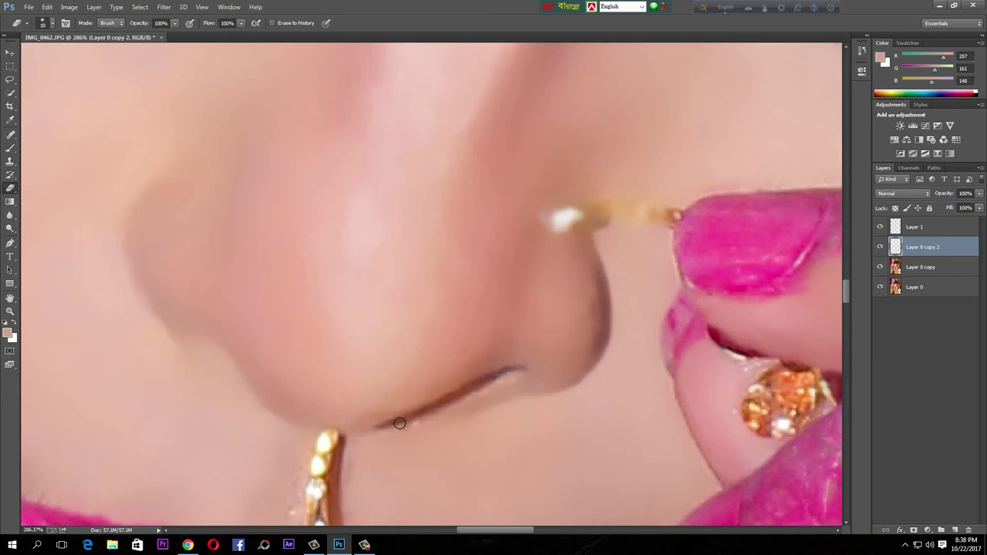
pyautogui.moveTo(198, 346); pyautogui.dragTo(208, 340)
# Restore the sharp gold detail of the nose stud and nose ring.
pyautogui.click(570, 221)
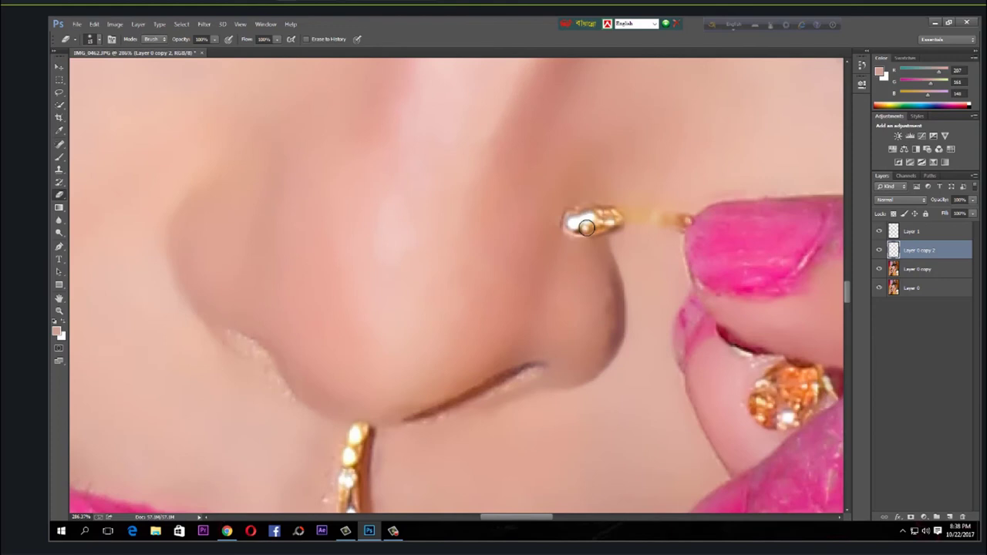
pyautogui.moveTo(586, 228); pyautogui.dragTo(683, 220)
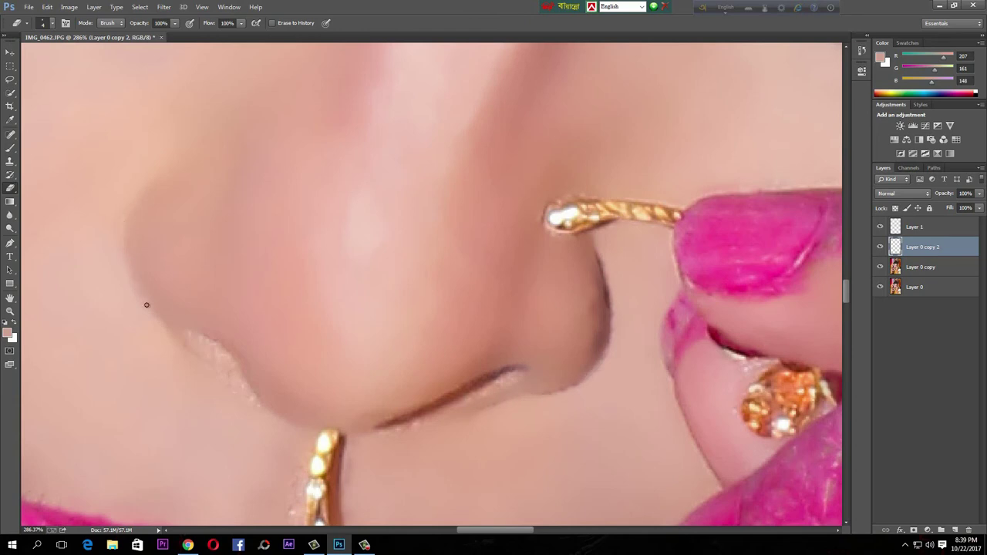
pyautogui.scroll(-5, 300, 198)
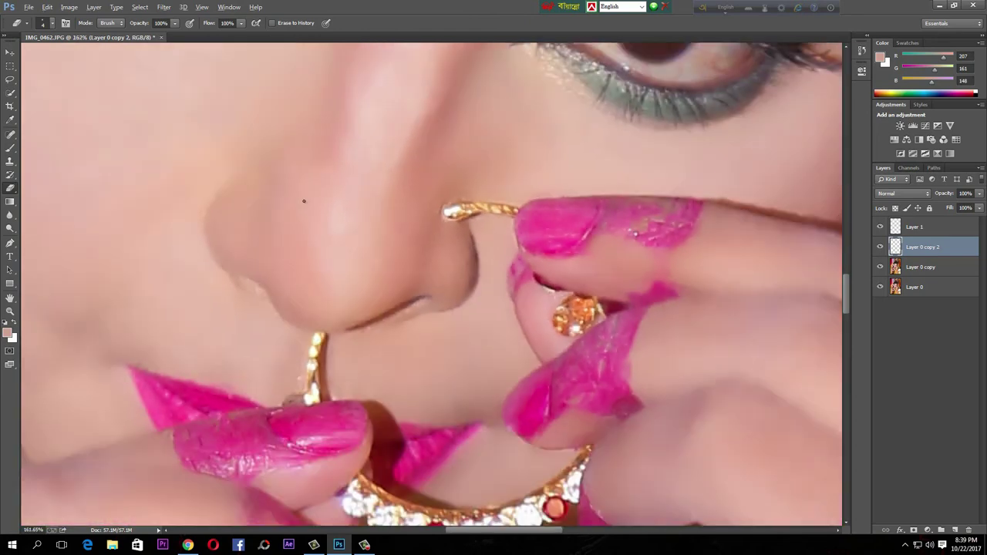
pyautogui.scroll(-5, 330, 215)
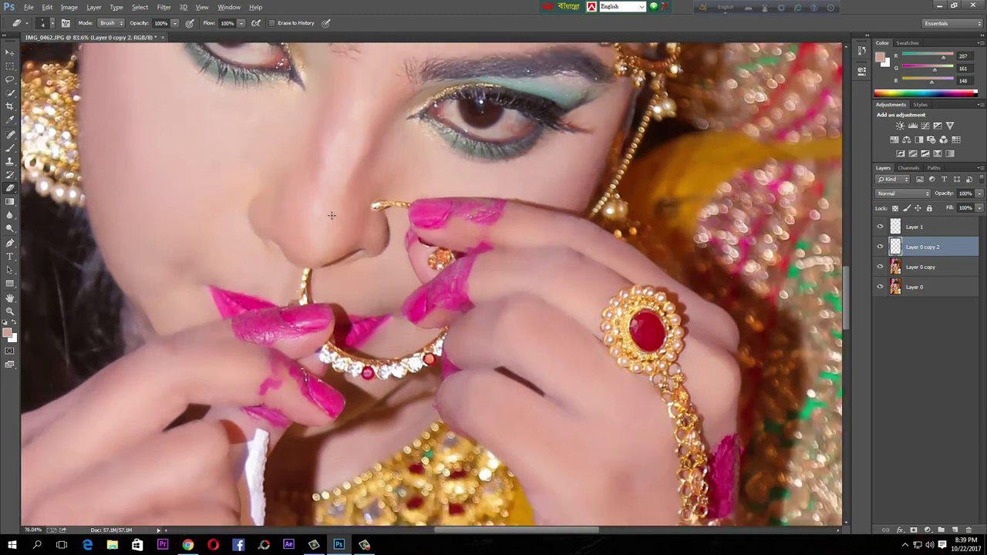
pyautogui.scroll(5, 572, 352)
pyautogui.scroll(-5, 571, 352)
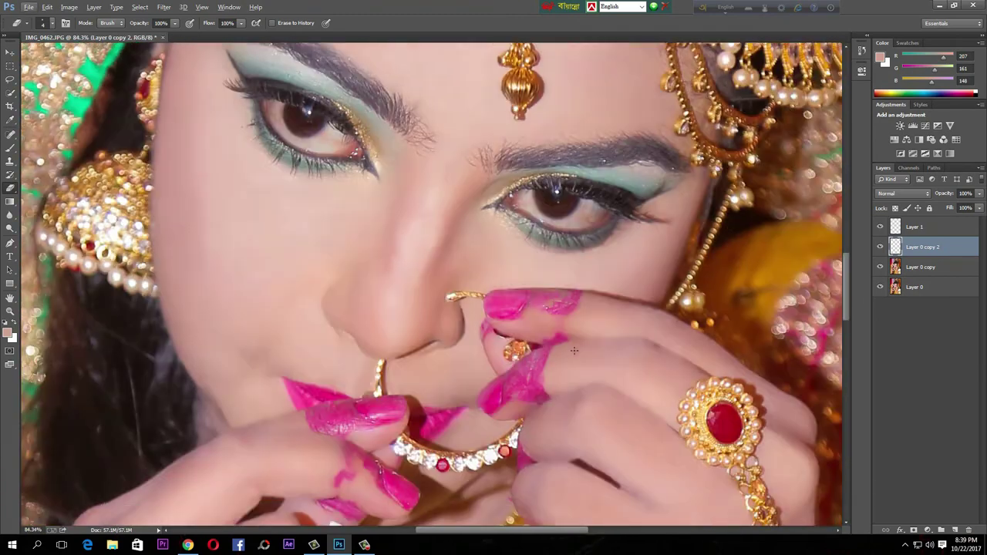
pyautogui.moveTo(321, 319); pyautogui.dragTo(455, 184)
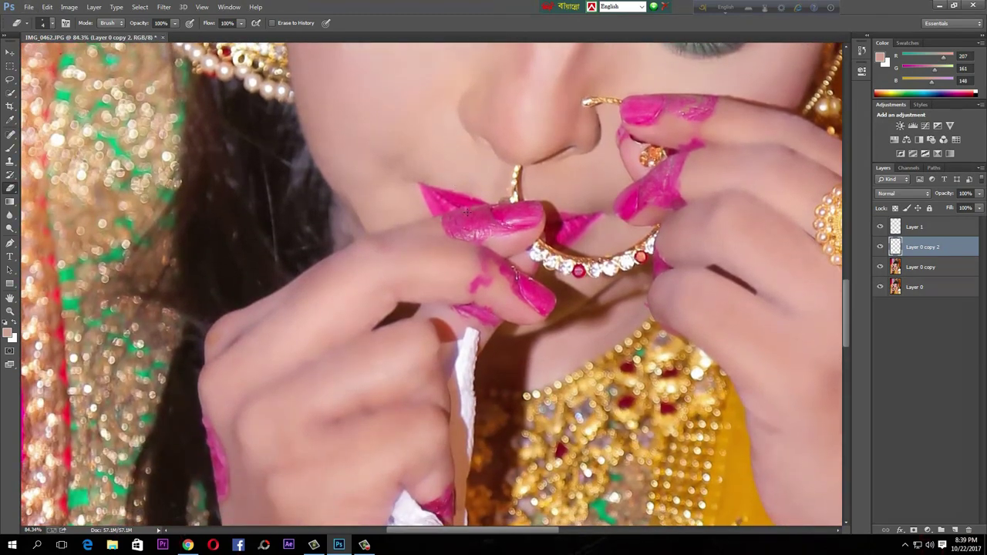
pyautogui.scroll(-5, 455, 184)
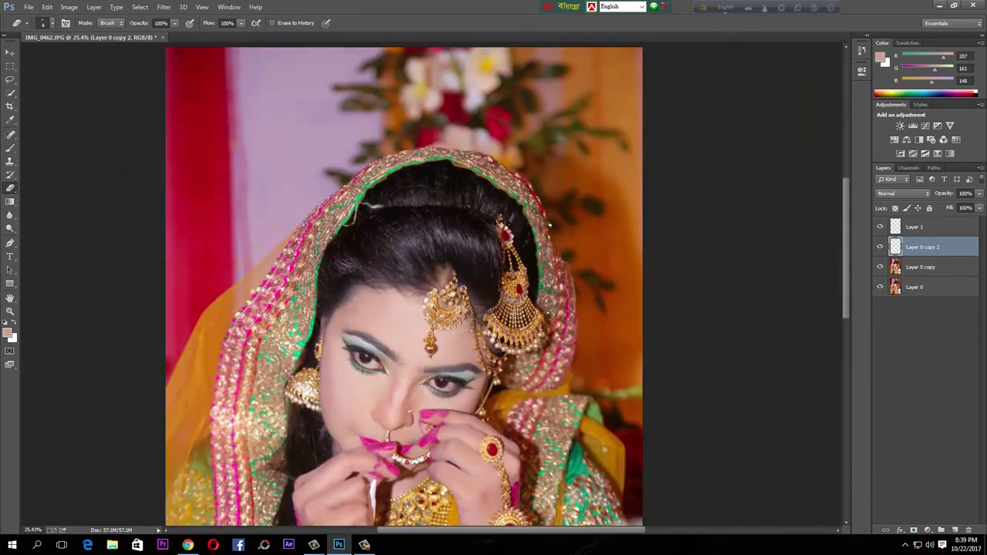
# Lower the eraser opacity to 47% and enlarge the brush to 400 px over the face.
pyautogui.click(176, 24)
pyautogui.click(147, 37)
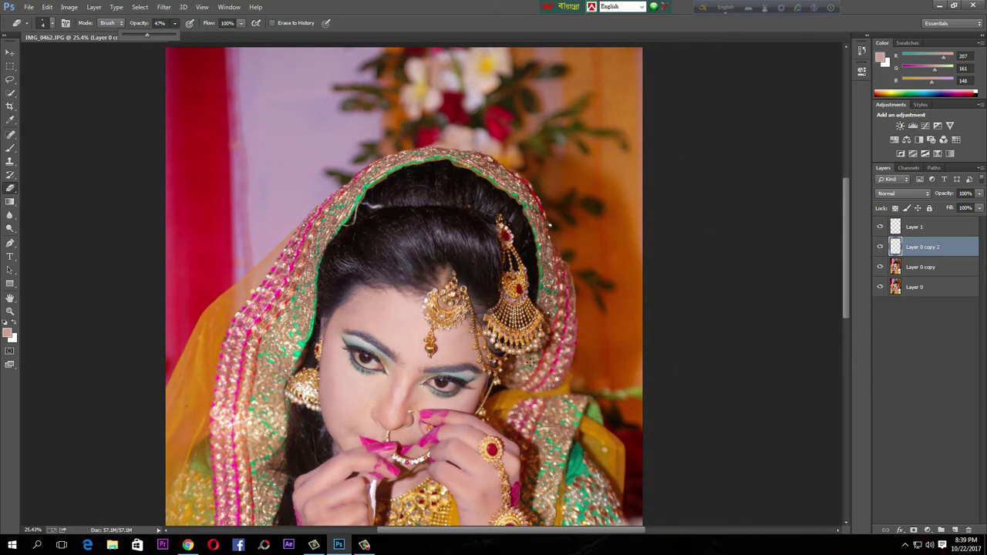
pyautogui.scroll(5, 489, 349)
pyautogui.moveTo(261, 366); pyautogui.dragTo(496, 342)
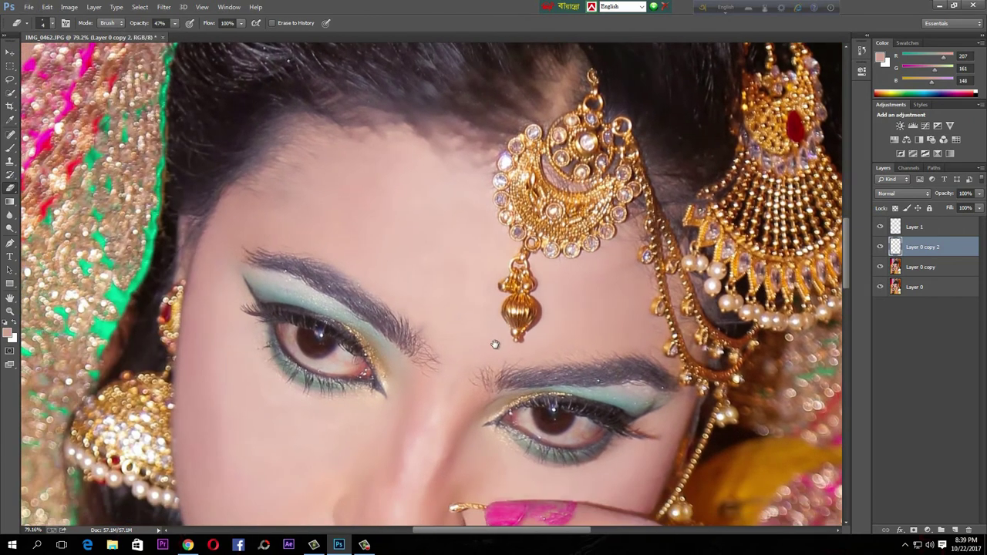
pyautogui.scroll(2, 481, 386)
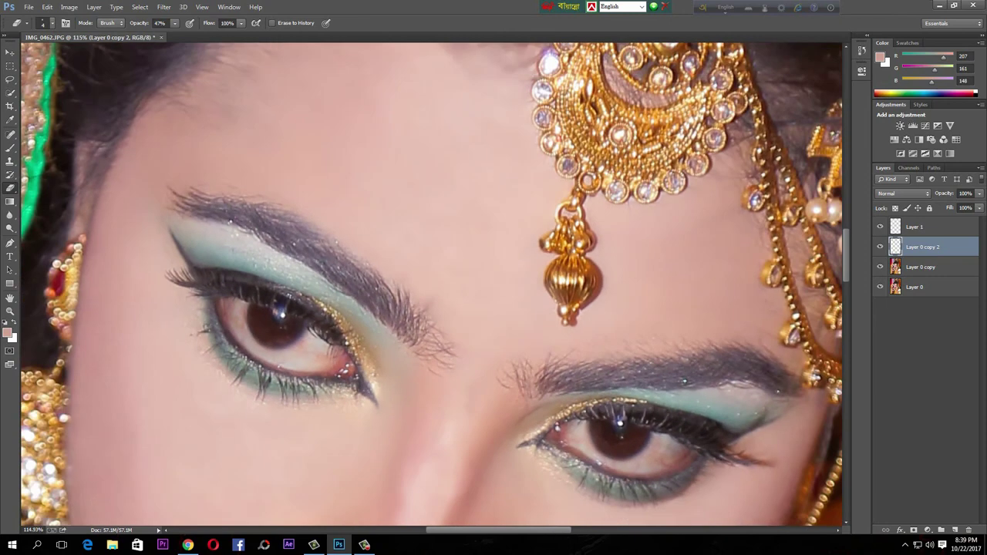
pyautogui.press(']')
pyautogui.press(']')
pyautogui.press(']')
pyautogui.press(']')
pyautogui.press(']')
pyautogui.press(']')
pyautogui.moveTo(703, 427); pyautogui.dragTo(614, 281)
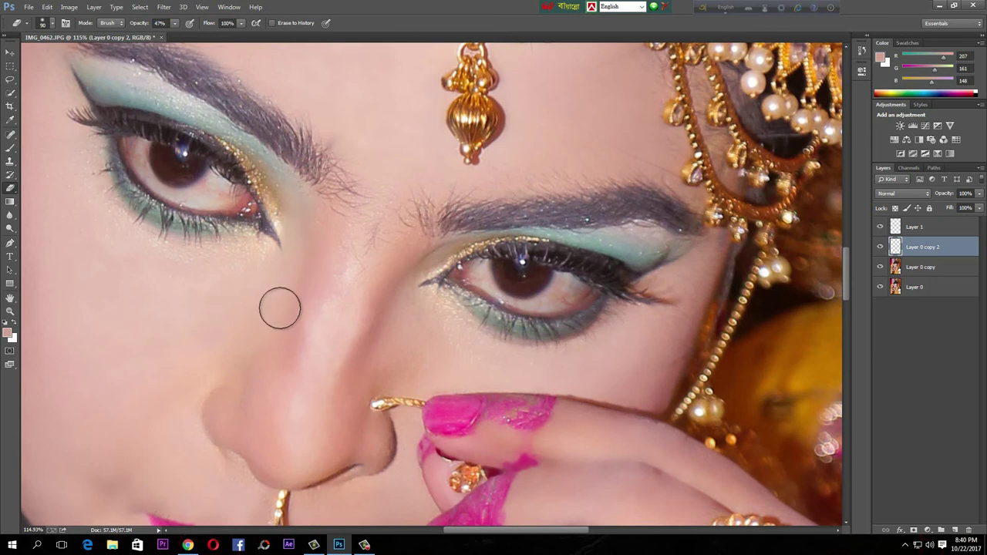
pyautogui.moveTo(330, 369); pyautogui.dragTo(556, 229)
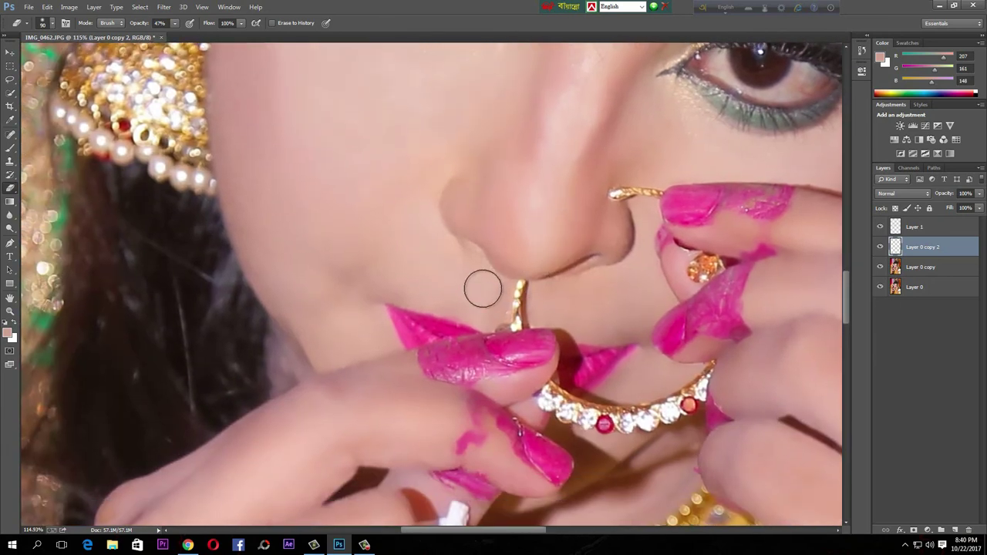
pyautogui.scroll(-3, 483, 289)
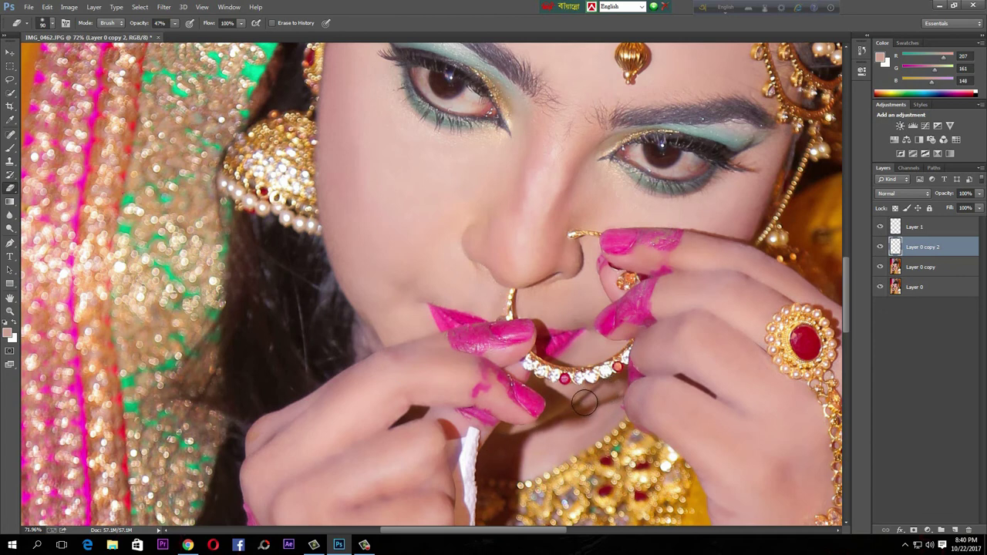
pyautogui.press(']')
pyautogui.press(']')
pyautogui.press(']')
pyautogui.press(']')
pyautogui.press(']')
pyautogui.press(']')
pyautogui.press(']')
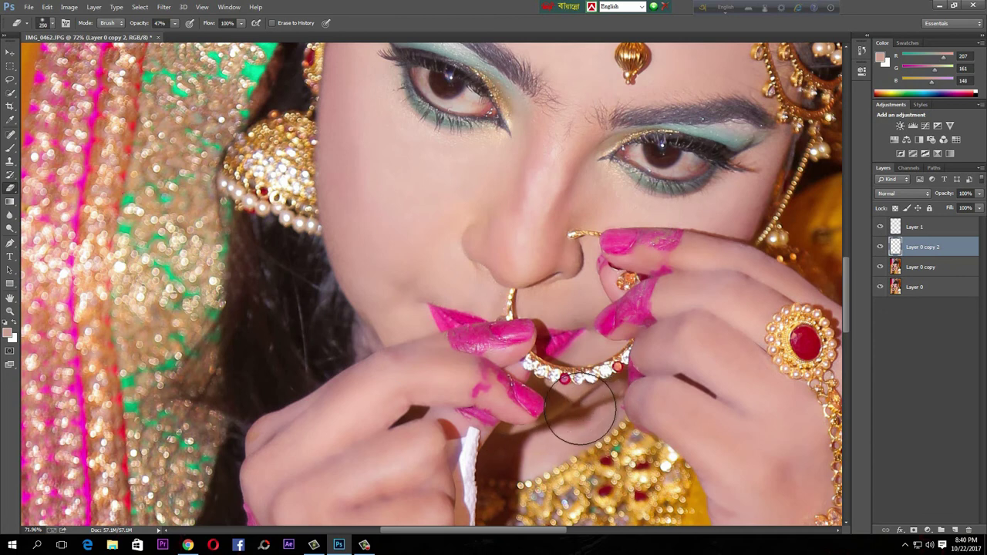
pyautogui.scroll(-3, 539, 401)
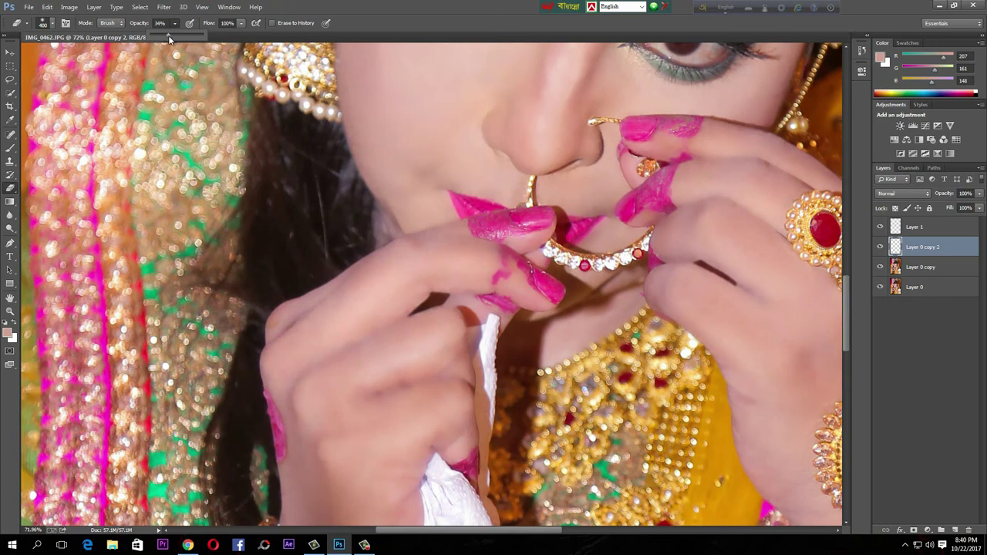
# Partially erase the smoothing over the fingers, chin and along the hairline.
pyautogui.moveTo(566, 302); pyautogui.dragTo(540, 307)
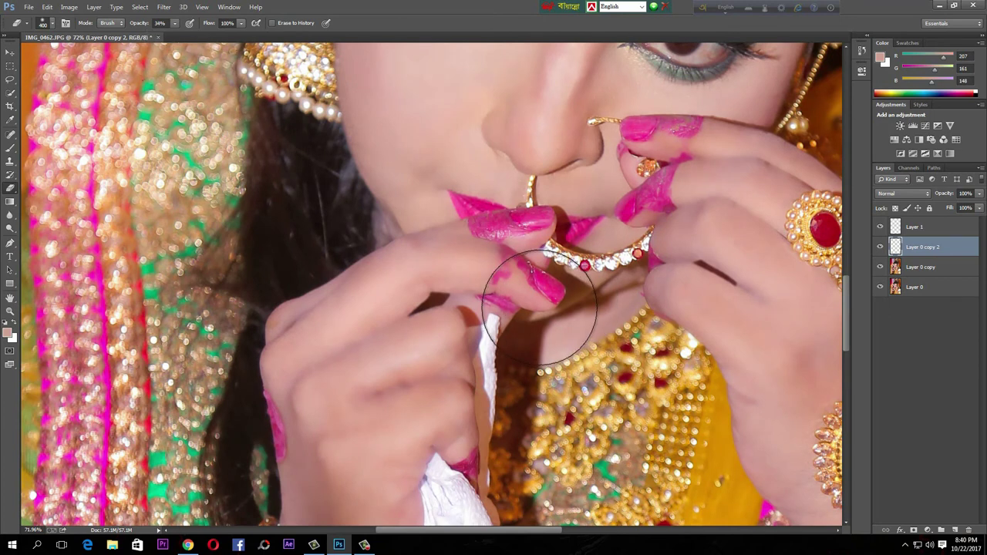
pyautogui.moveTo(470, 256)
pyautogui.mouseDown()
pyautogui.moveTo(419, 330)
pyautogui.moveTo(507, 287)
pyautogui.moveTo(392, 257)
pyautogui.moveTo(327, 456)
pyautogui.moveTo(392, 467)
pyautogui.moveTo(406, 484)
pyautogui.mouseUp()
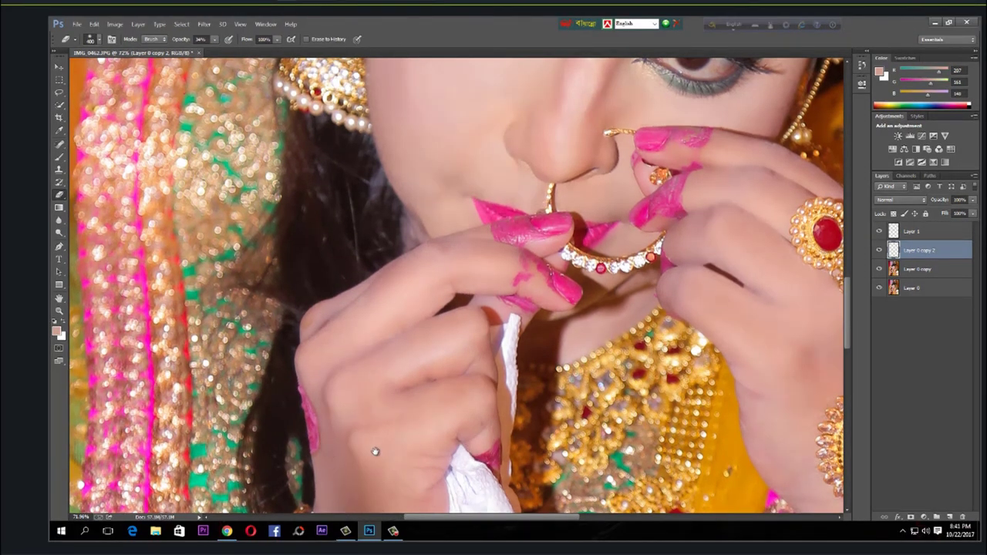
pyautogui.moveTo(374, 451); pyautogui.dragTo(189, 455)
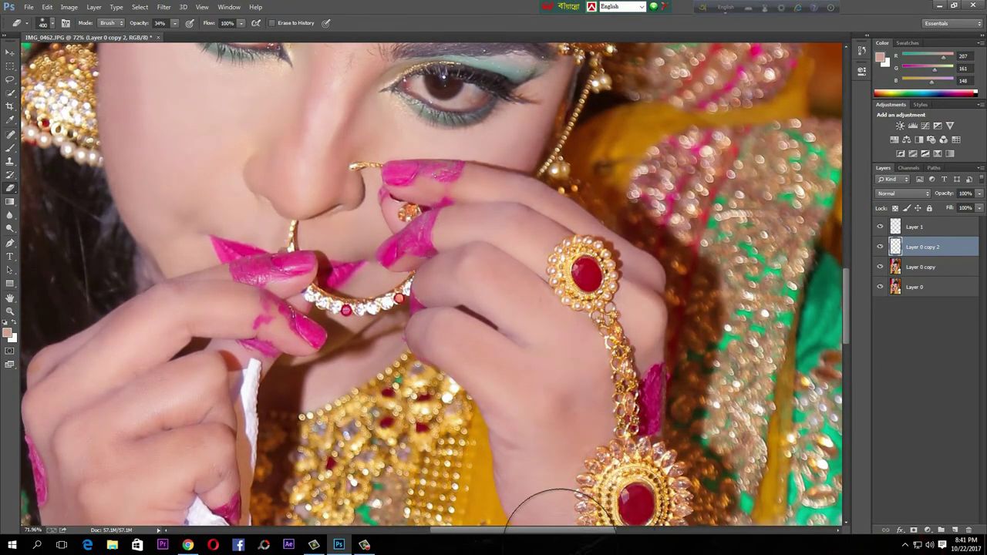
pyautogui.moveTo(532, 390); pyautogui.dragTo(517, 91)
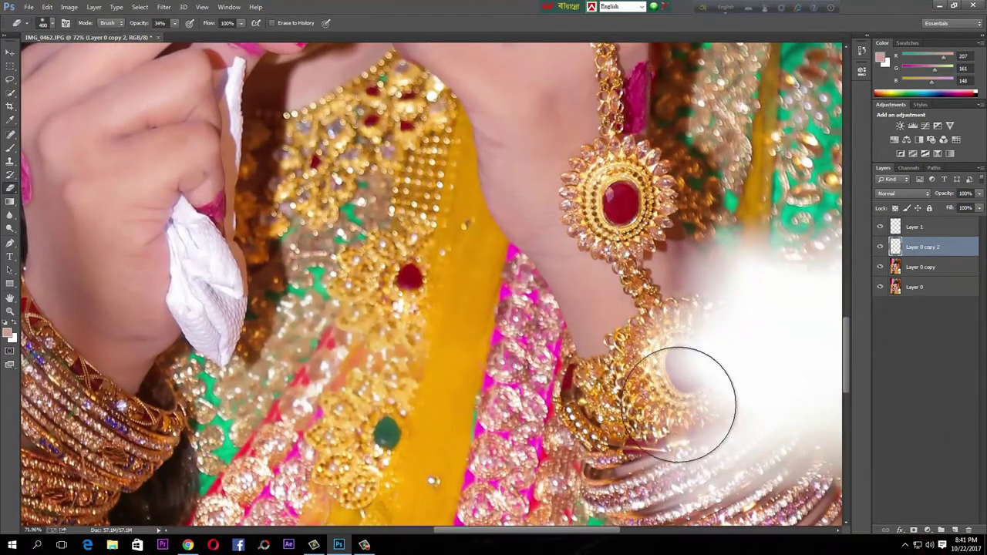
pyautogui.moveTo(611, 163); pyautogui.dragTo(594, 471)
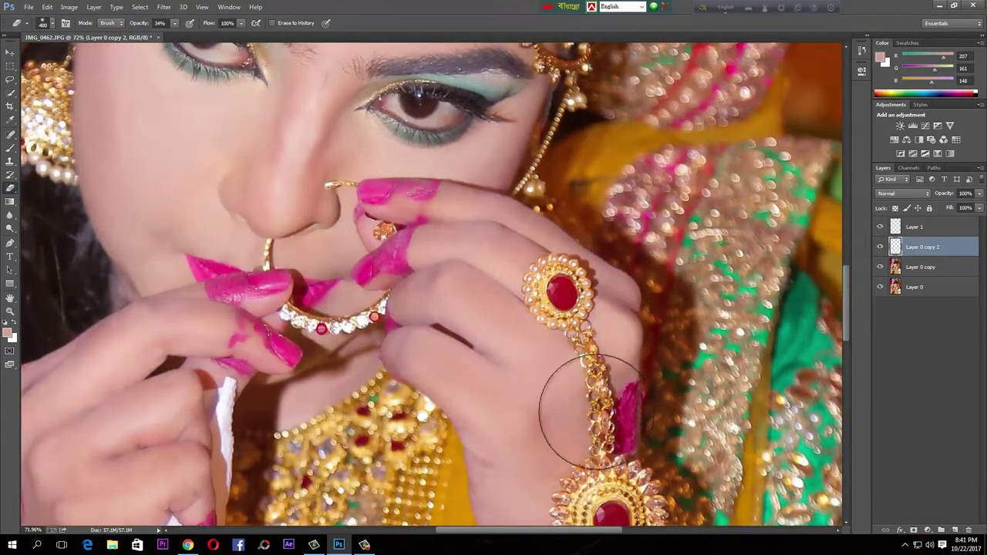
pyautogui.moveTo(563, 347); pyautogui.dragTo(591, 532)
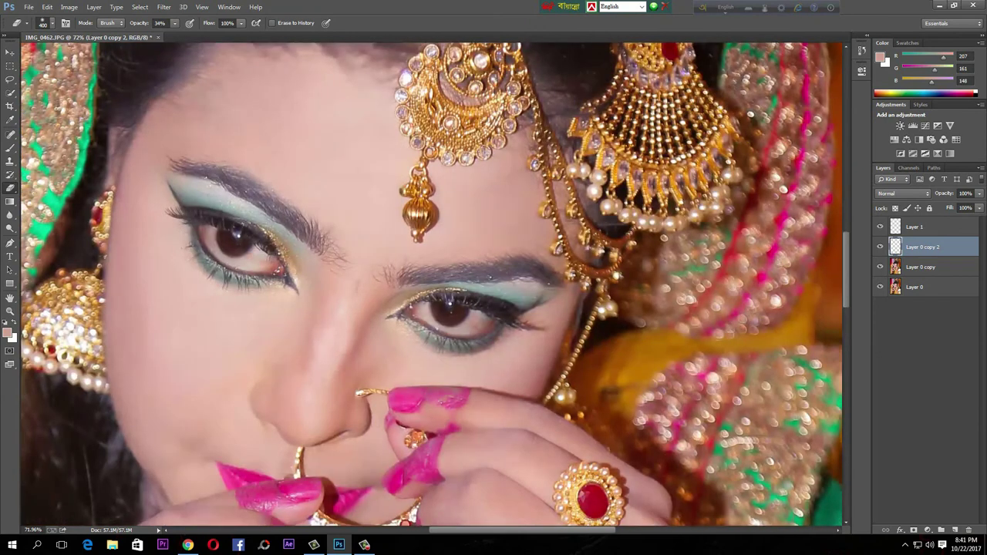
pyautogui.moveTo(659, 342)
pyautogui.mouseDown()
pyautogui.moveTo(717, 519)
pyautogui.moveTo(718, 503)
pyautogui.mouseUp()
pyautogui.moveTo(485, 220); pyautogui.dragTo(361, 217)
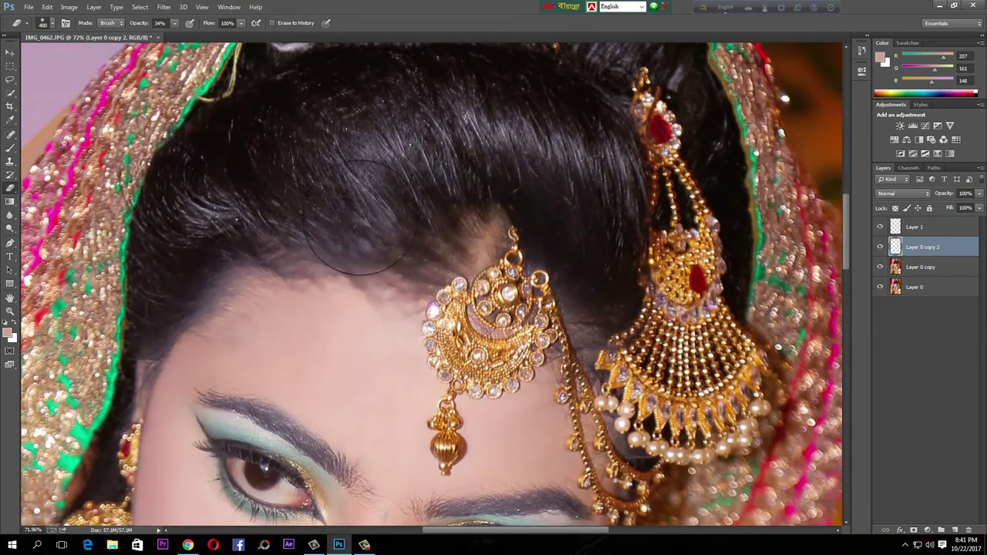
pyautogui.moveTo(228, 218)
pyautogui.mouseDown()
pyautogui.moveTo(430, 250)
pyautogui.moveTo(242, 254)
pyautogui.moveTo(312, 238)
pyautogui.moveTo(435, 241)
pyautogui.moveTo(309, 242)
pyautogui.moveTo(219, 272)
pyautogui.moveTo(128, 335)
pyautogui.moveTo(69, 428)
pyautogui.moveTo(111, 335)
pyautogui.moveTo(86, 435)
pyautogui.moveTo(101, 304)
pyautogui.mouseUp()
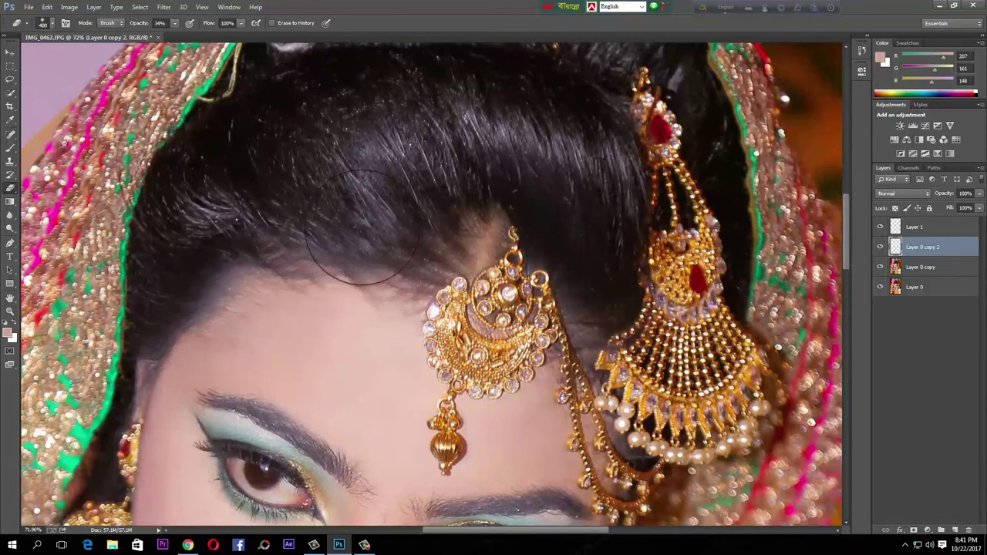
# Zoom in and shrink the eraser to 90 px for fine work around the nose and lips.
pyautogui.scroll(3, 404, 394)
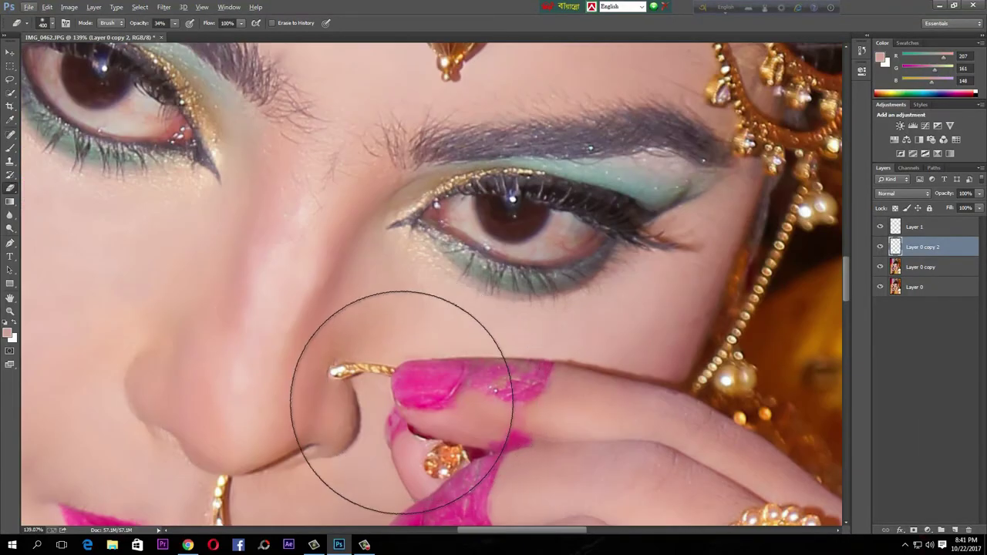
pyautogui.scroll(3, 403, 409)
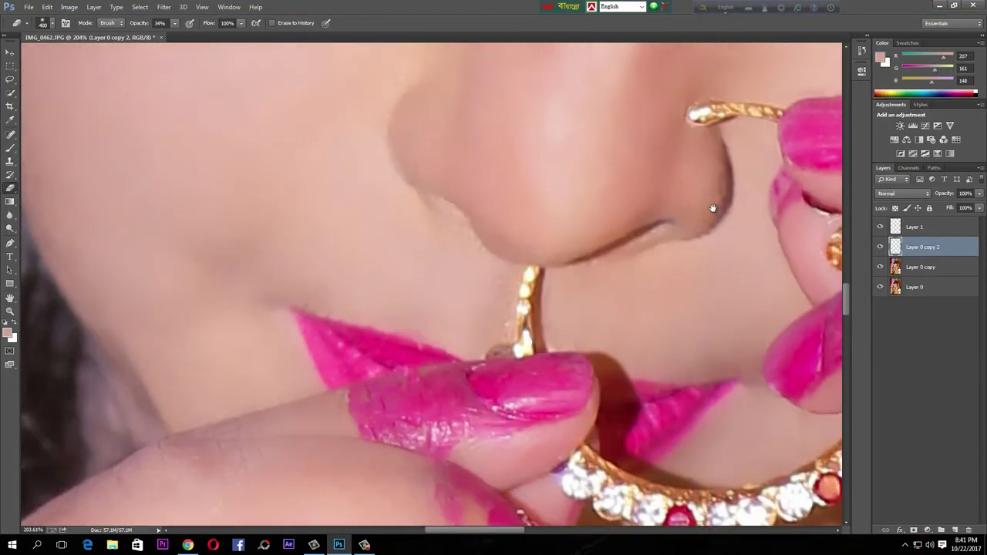
pyautogui.press('[')
pyautogui.press('[')
pyautogui.press('[')
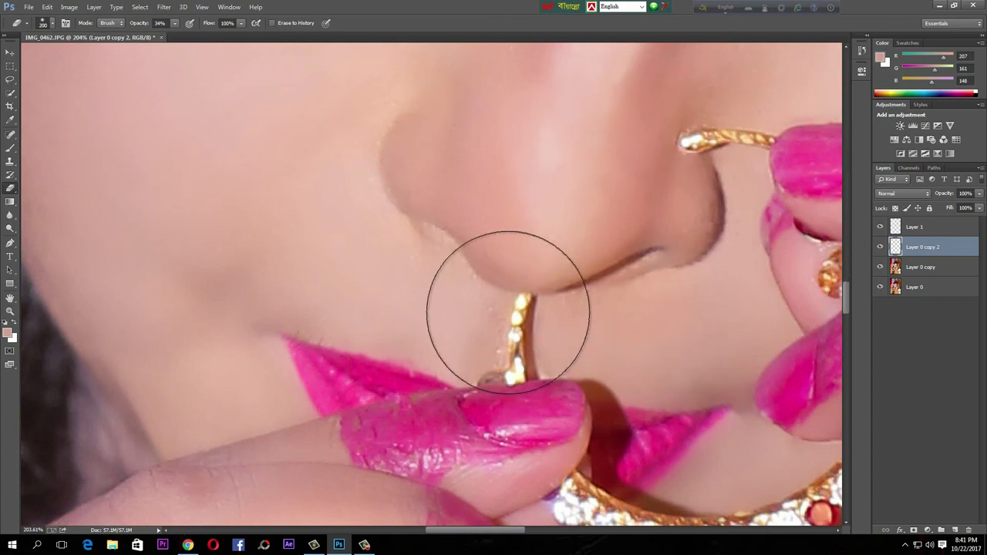
pyautogui.press('[')
pyautogui.press('[')
pyautogui.press('[')
pyautogui.press('[')
pyautogui.press('[')
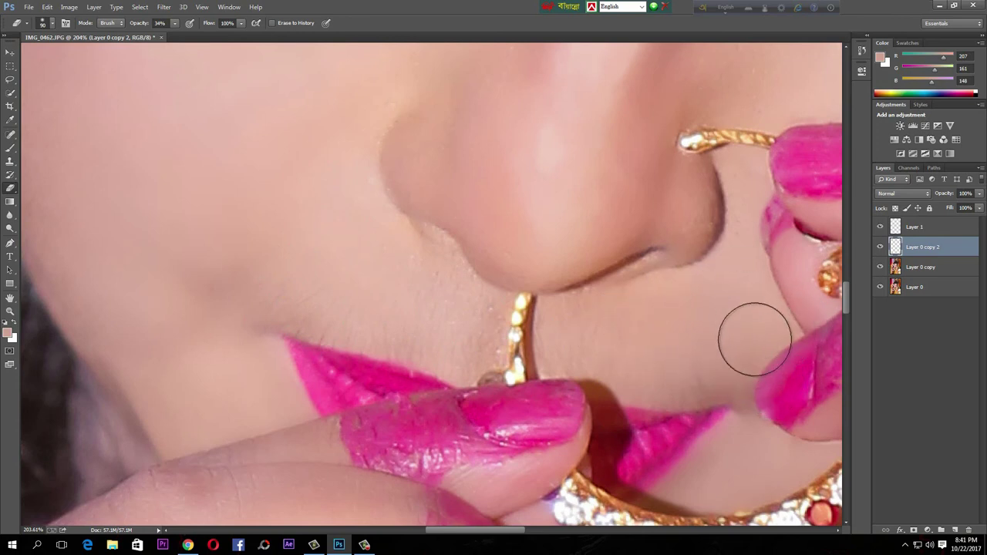
pyautogui.scroll(-5, 664, 337)
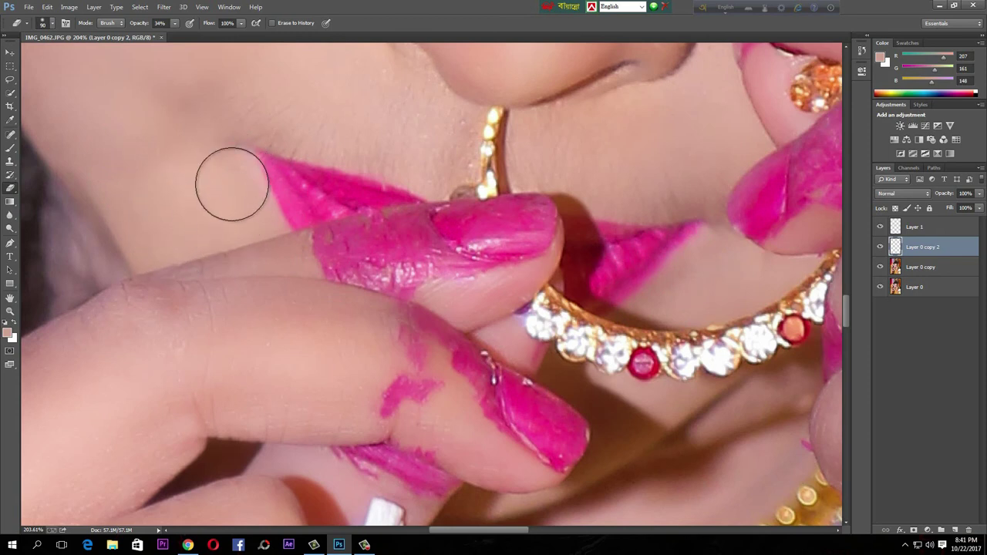
pyautogui.moveTo(232, 59); pyautogui.dragTo(412, 372)
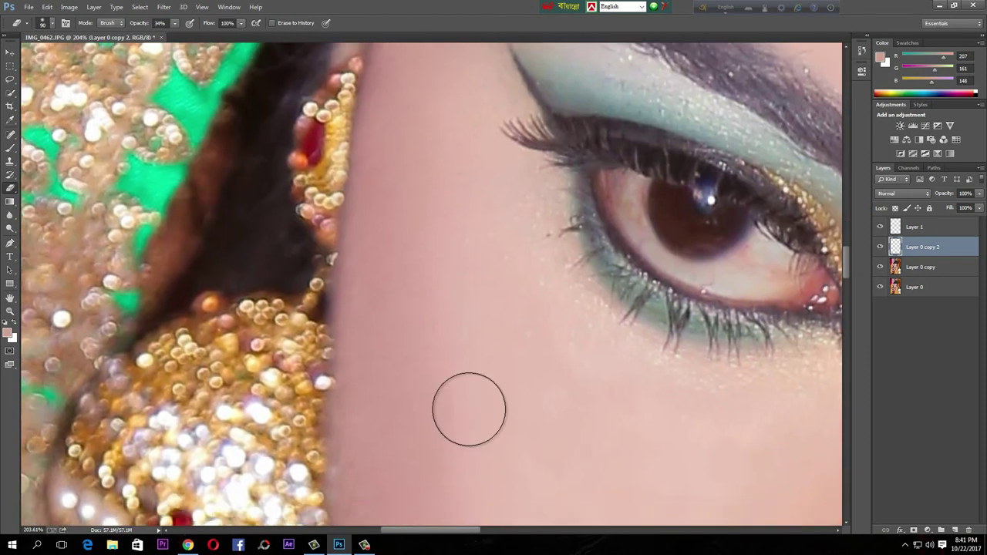
# Pan across the brow, forehead jewellery, eye, nose ring and hand to check remaining edges.
pyautogui.scroll(-5, 469, 405)
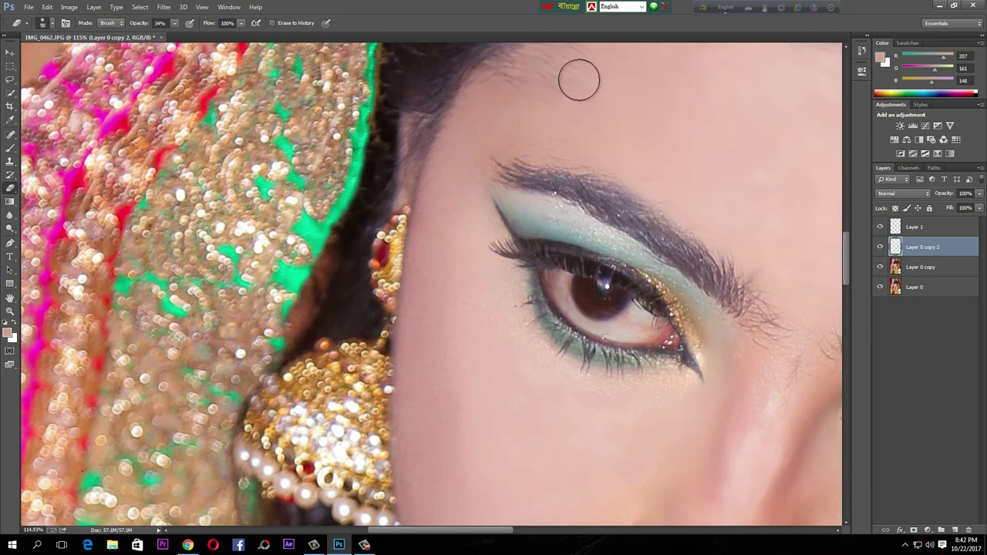
pyautogui.moveTo(516, 168); pyautogui.dragTo(418, 414)
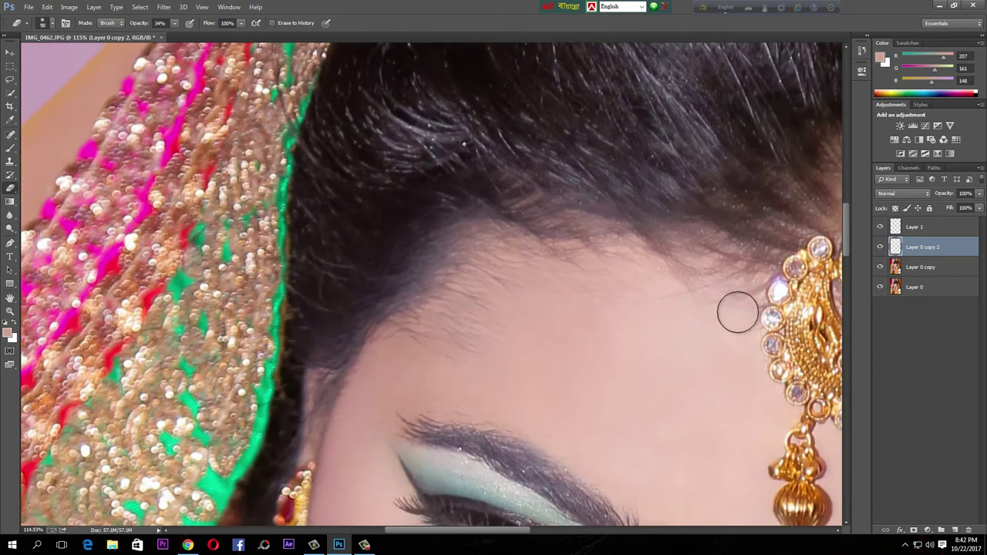
pyautogui.moveTo(766, 339)
pyautogui.mouseDown()
pyautogui.moveTo(700, 315)
pyautogui.moveTo(319, 253)
pyautogui.mouseUp()
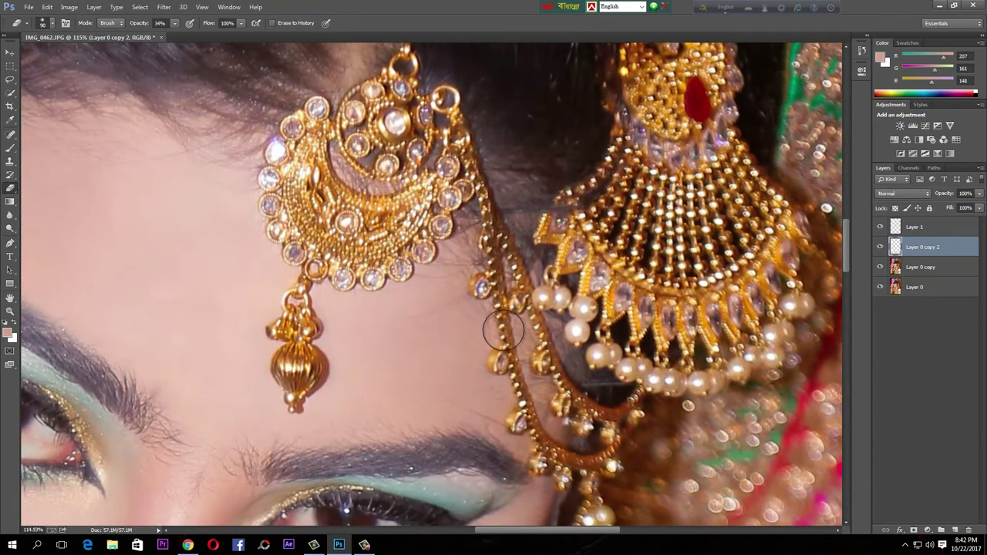
pyautogui.moveTo(544, 490); pyautogui.dragTo(617, 165)
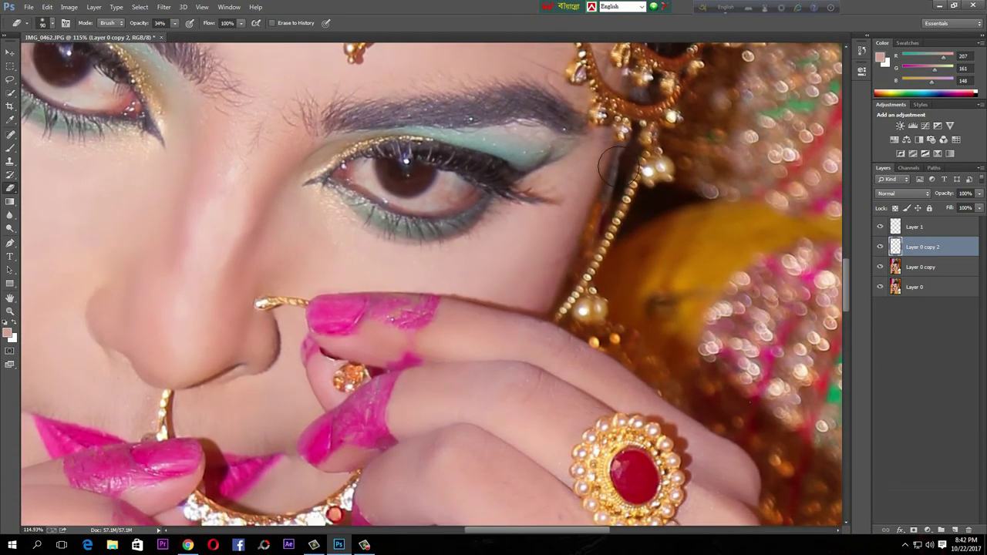
pyautogui.moveTo(577, 203); pyautogui.dragTo(816, 157)
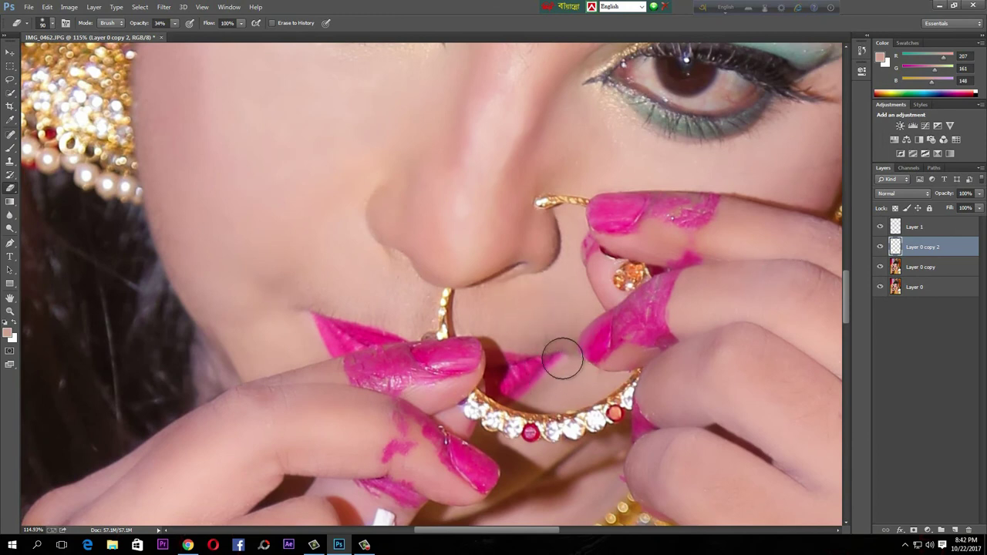
# Zoom out to about 24% and recentre the whole retouched portrait for review.
pyautogui.scroll(-5, 563, 357)
pyautogui.hscroll(-3, 563, 357)
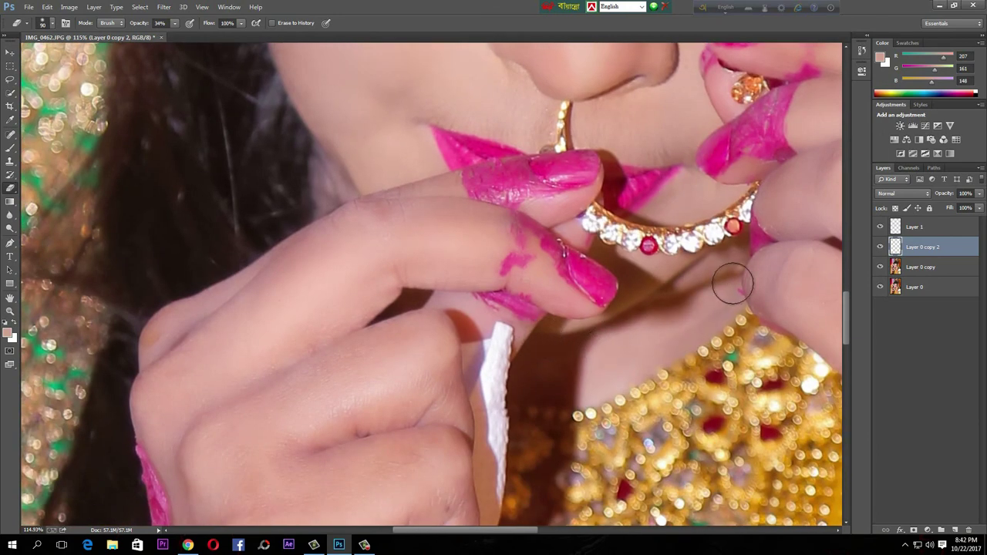
pyautogui.keyDown('alt'); pyautogui.scroll(-5, 603, 303); pyautogui.keyUp('alt')
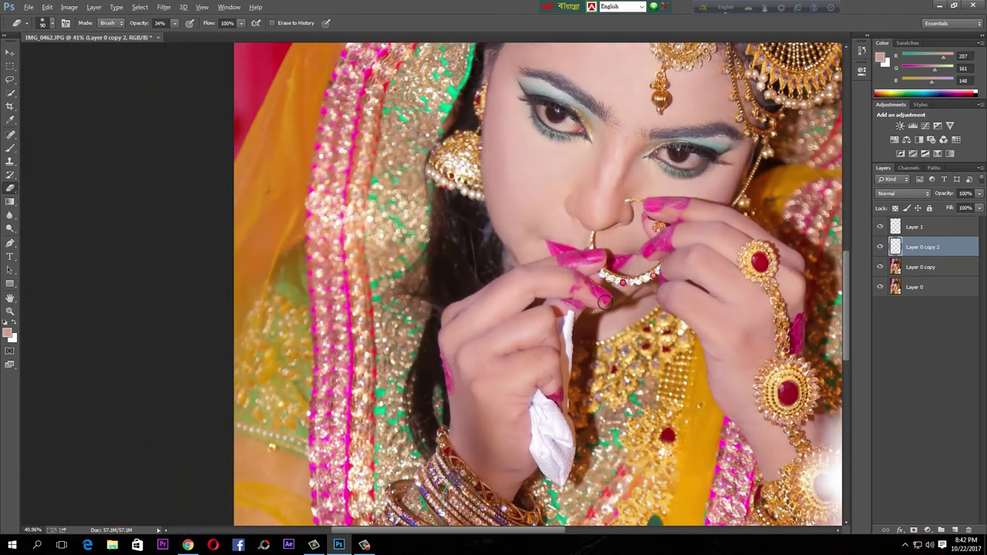
pyautogui.scroll(5, 454, 304)
pyautogui.keyDown('alt'); pyautogui.scroll(-2, 453, 305); pyautogui.keyUp('alt')
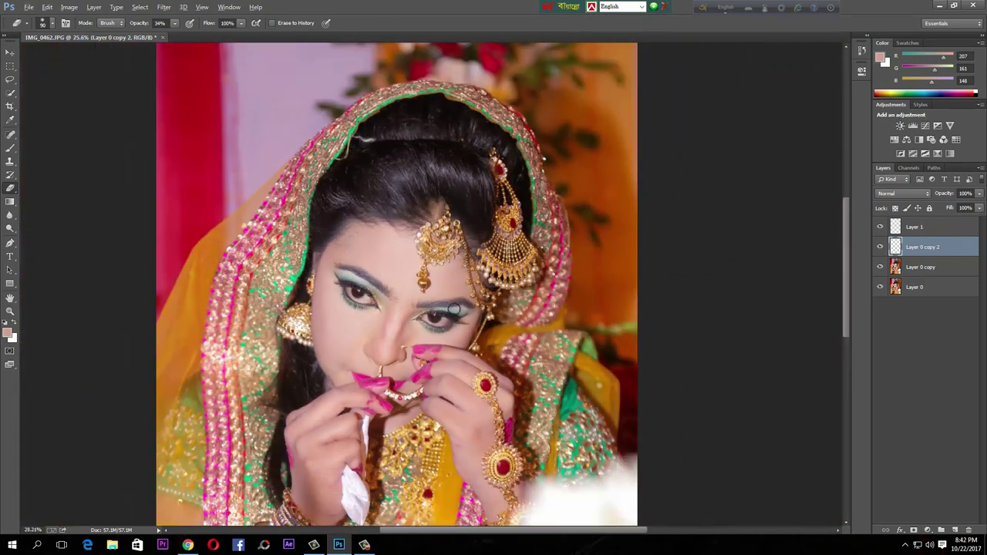
pyautogui.keyDown('alt'); pyautogui.scroll(-2, 453, 310); pyautogui.keyUp('alt')
pyautogui.scroll(-2, 432, 278)
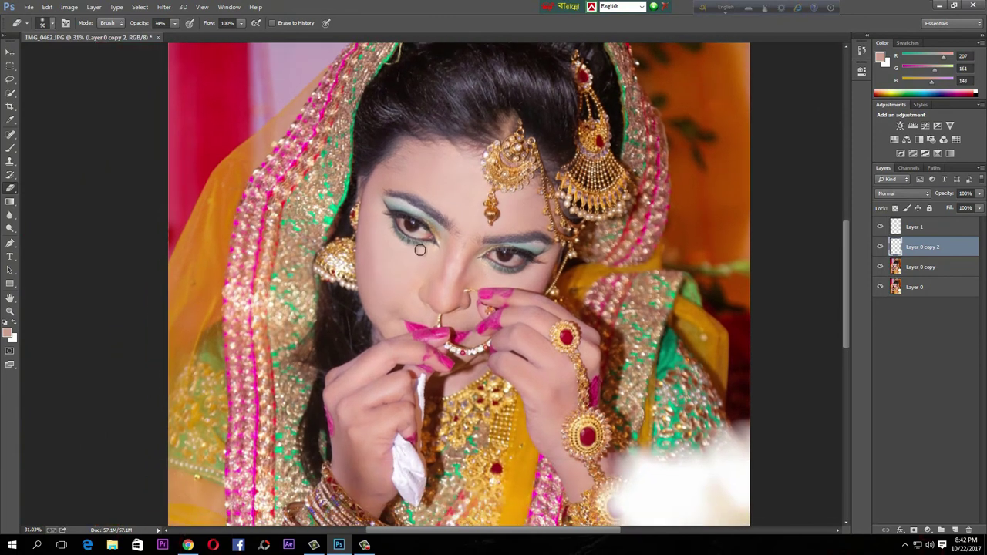
pyautogui.keyDown('alt'); pyautogui.scroll(-2, 443, 285); pyautogui.keyUp('alt')
pyautogui.moveTo(405, 206); pyautogui.dragTo(395, 248)
pyautogui.keyDown('alt'); pyautogui.scroll(4, 480, 307); pyautogui.keyUp('alt')
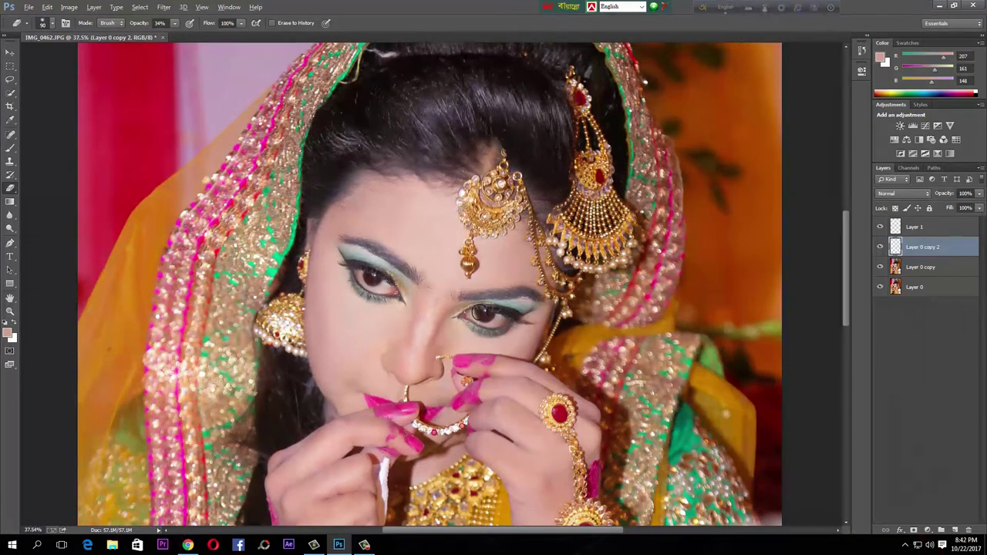
pyautogui.keyDown('alt'); pyautogui.scroll(2, 480, 307); pyautogui.keyUp('alt')
pyautogui.keyDown('alt'); pyautogui.scroll(1, 479, 326); pyautogui.keyUp('alt')
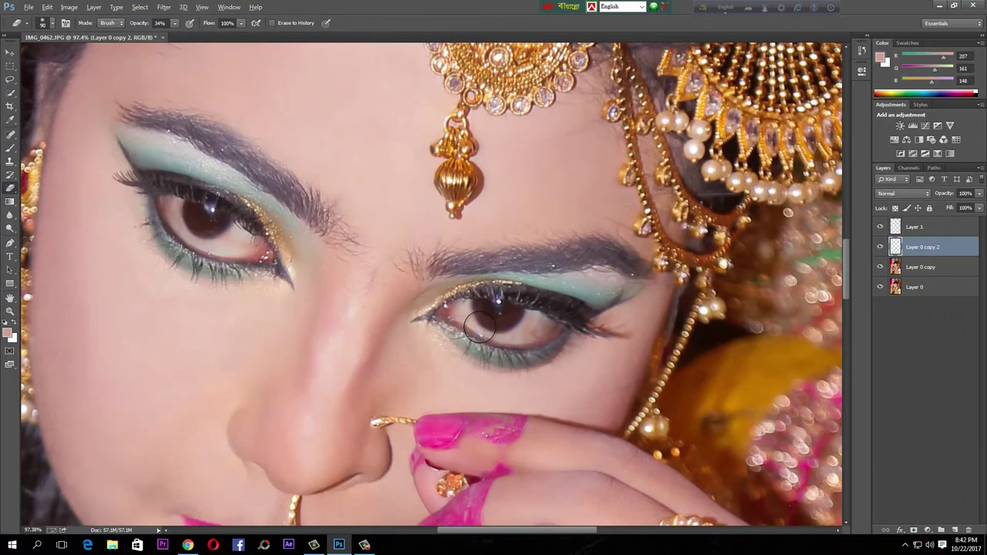
pyautogui.keyDown('alt'); pyautogui.scroll(-3, 466, 316); pyautogui.keyUp('alt')
pyautogui.keyDown('alt'); pyautogui.scroll(-3, 451, 305); pyautogui.keyUp('alt')
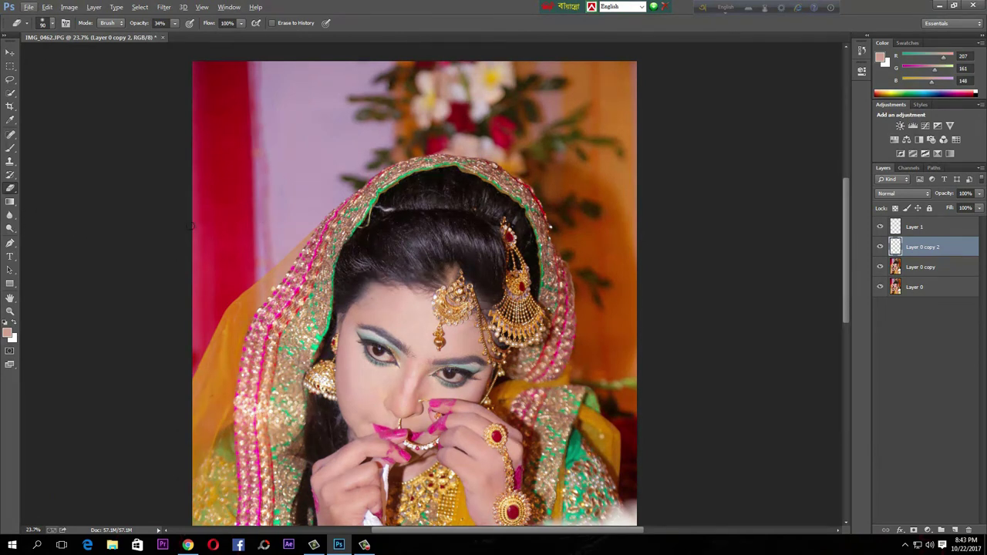
# Add a new empty layer above the smoothed copy and switch to the Gradient tool.
pyautogui.click(957, 525)
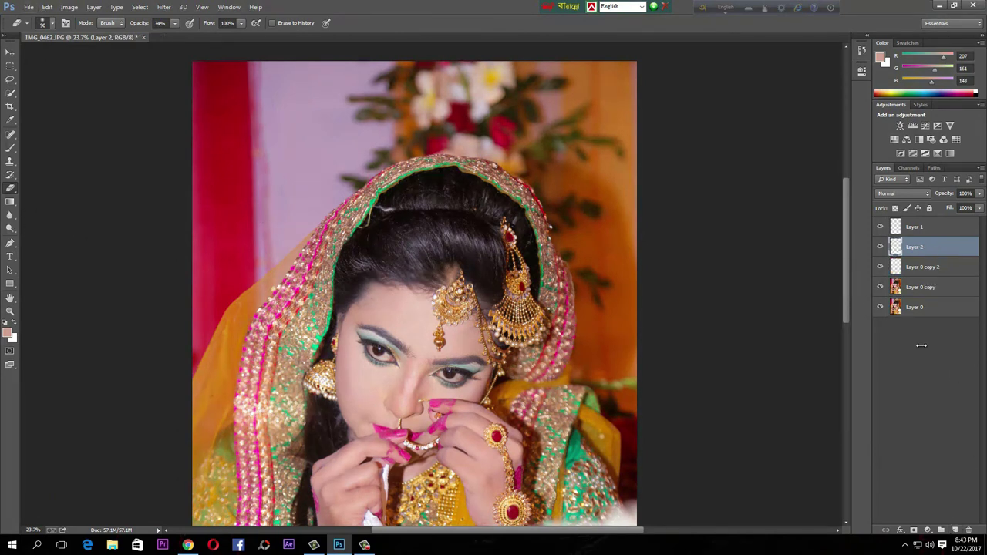
pyautogui.click(13, 205)
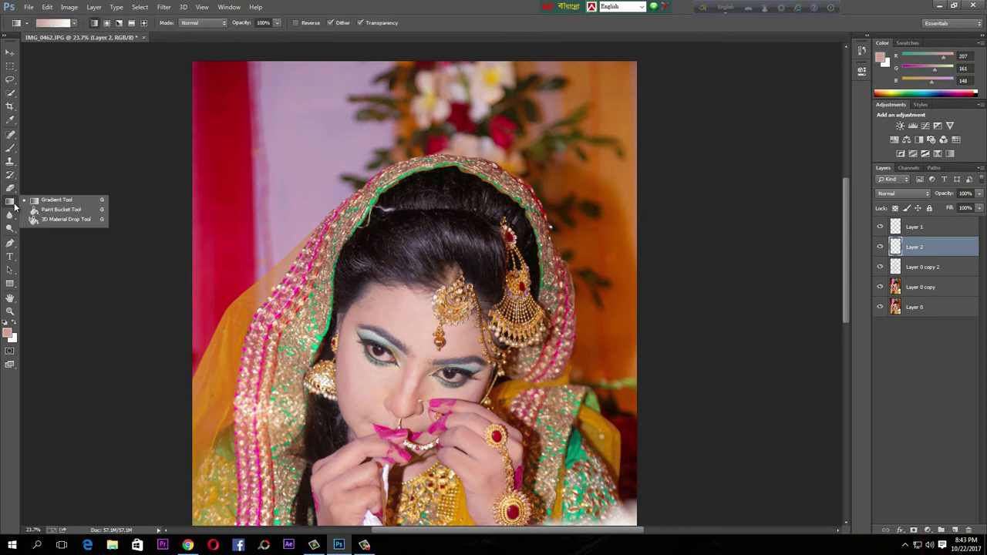
pyautogui.click(61, 201)
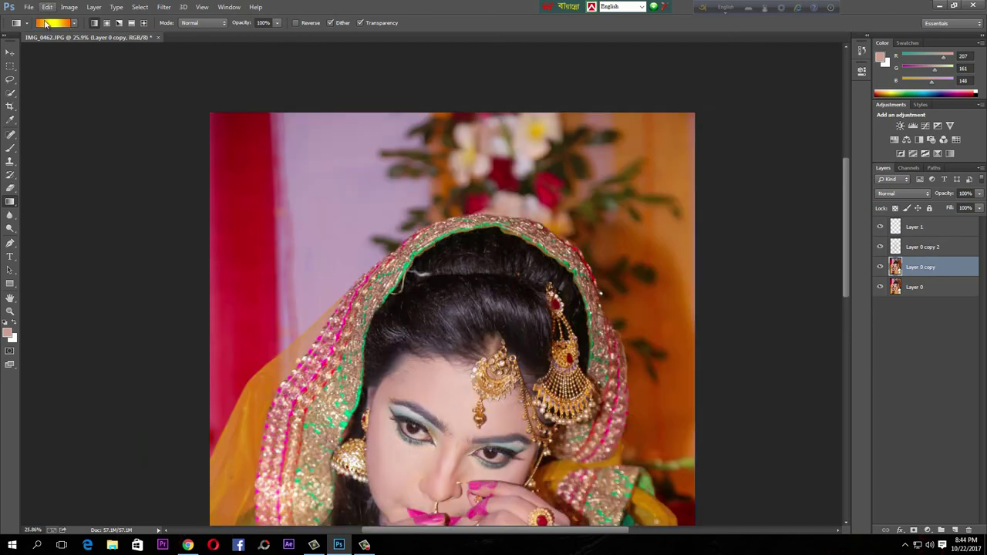
# Set a Foreground to Transparent gradient whose starting stop is pure red ff0000.
pyautogui.click(49, 25)
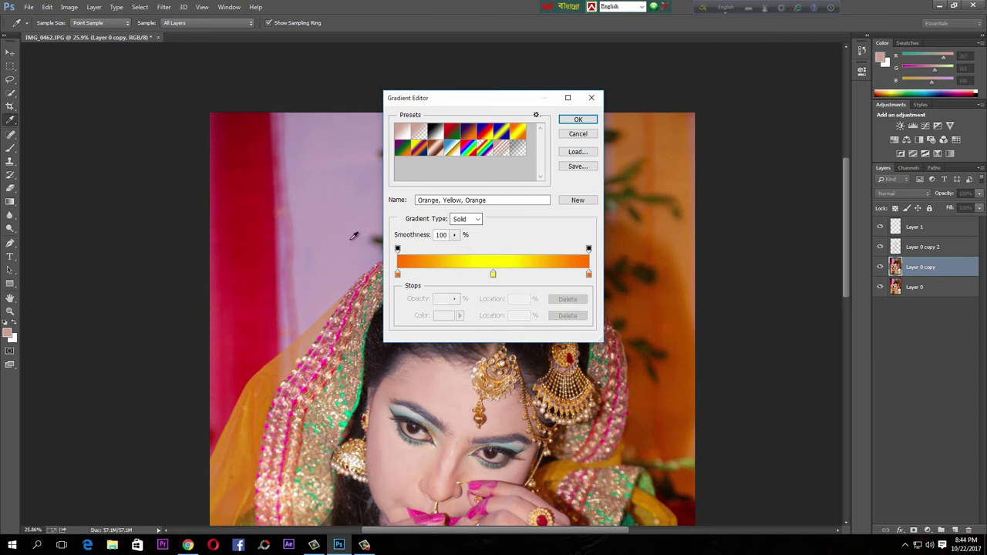
pyautogui.click(421, 133)
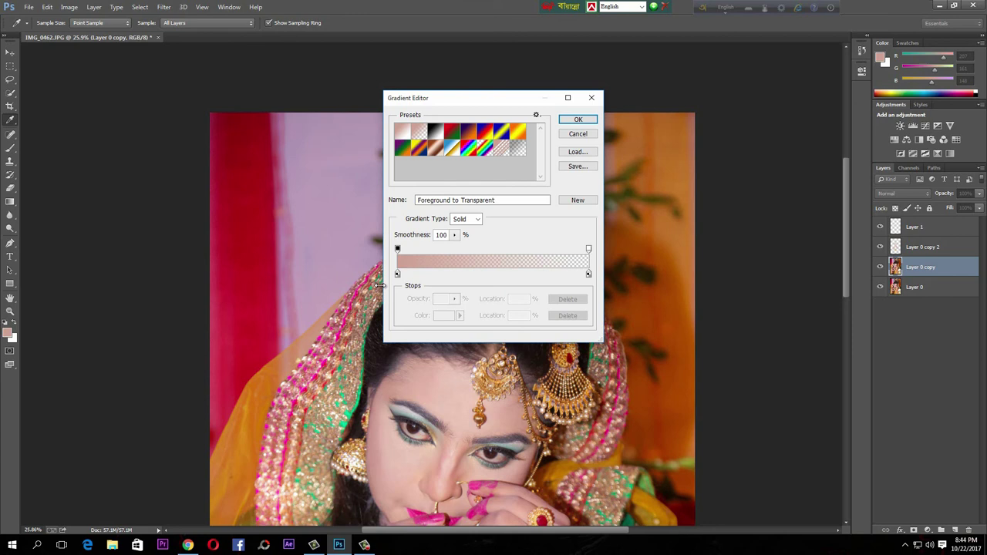
pyautogui.doubleClick(397, 274)
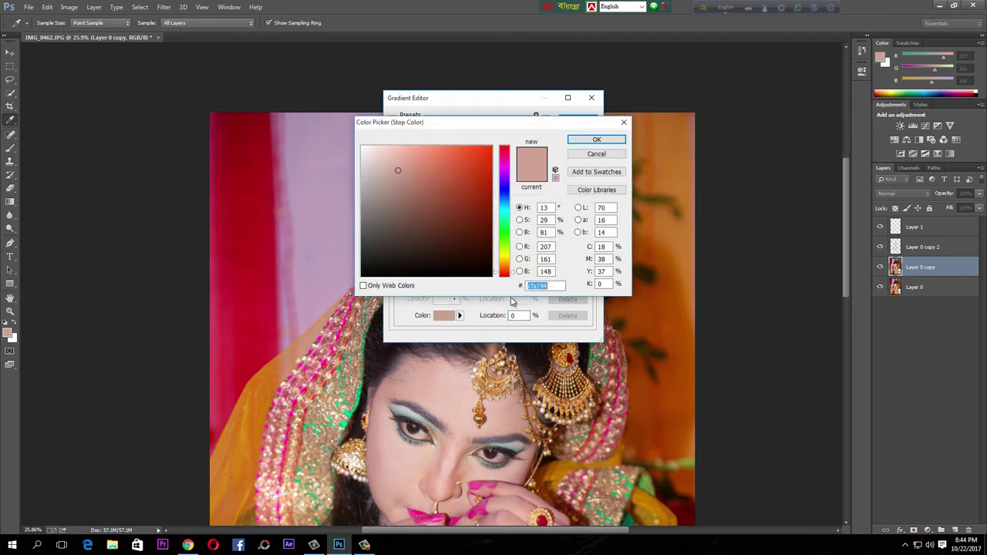
pyautogui.moveTo(508, 266); pyautogui.dragTo(506, 303)
pyautogui.moveTo(438, 174)
pyautogui.mouseDown()
pyautogui.moveTo(485, 162)
pyautogui.moveTo(517, 132)
pyautogui.mouseUp()
pyautogui.click(598, 141)
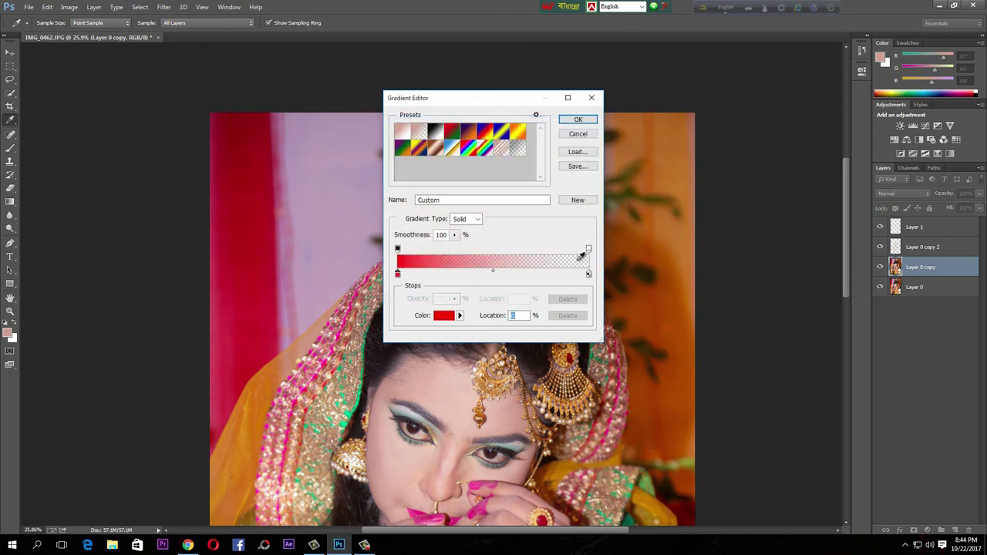
pyautogui.click(589, 250)
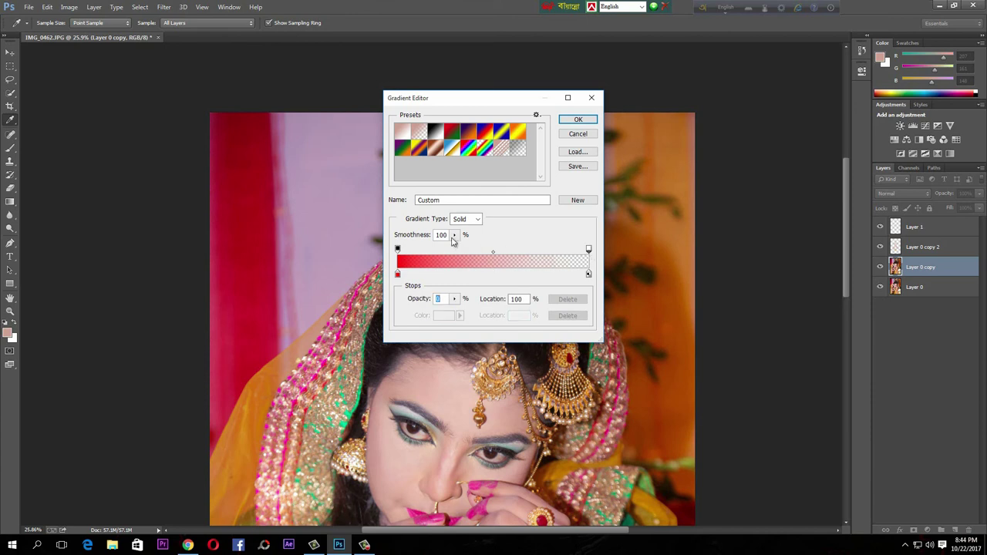
pyautogui.click(578, 121)
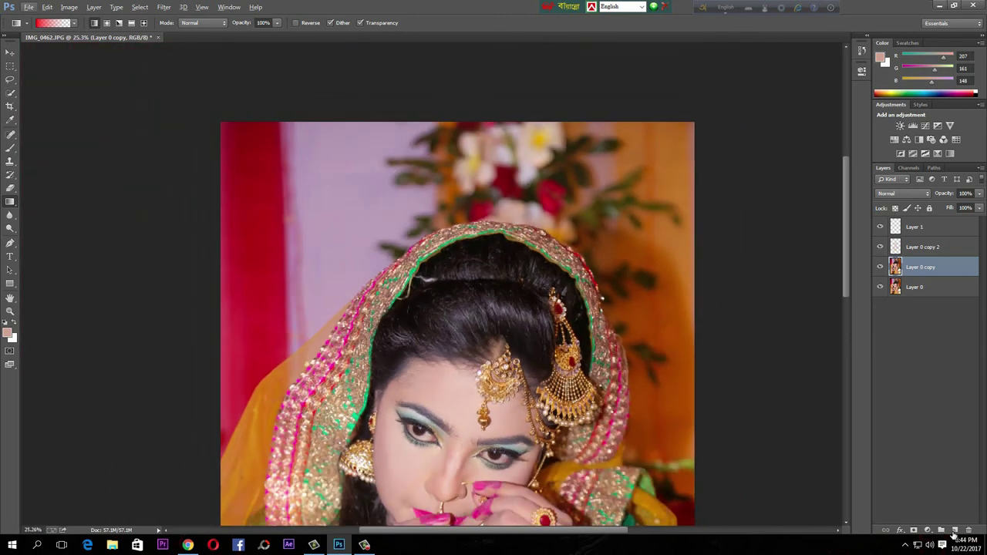
# Add an empty Layer 2 above Layer 0 copy.
pyautogui.click(955, 531)
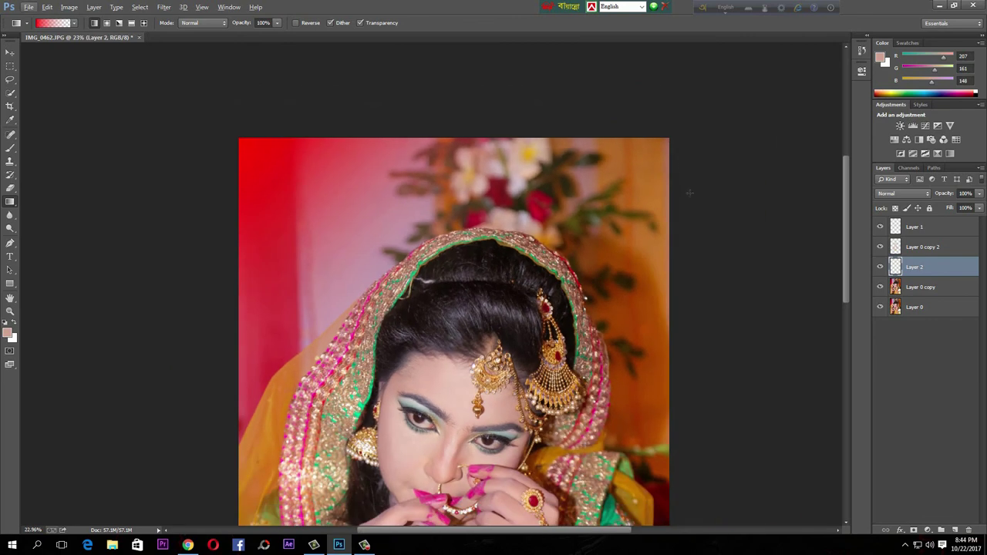
pyautogui.scroll(-2, 596, 211)
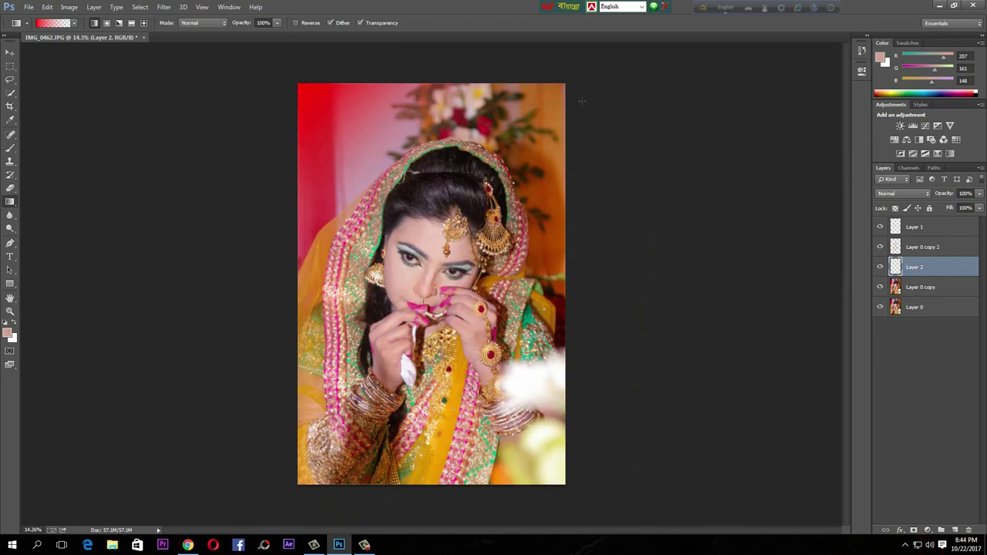
pyautogui.scroll(2, 532, 183)
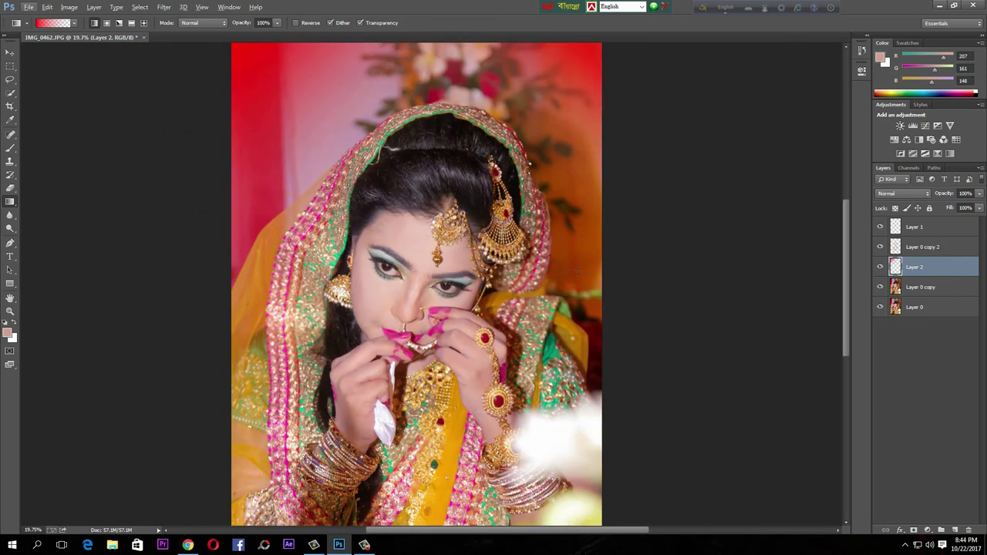
pyautogui.scroll(-3, 575, 279)
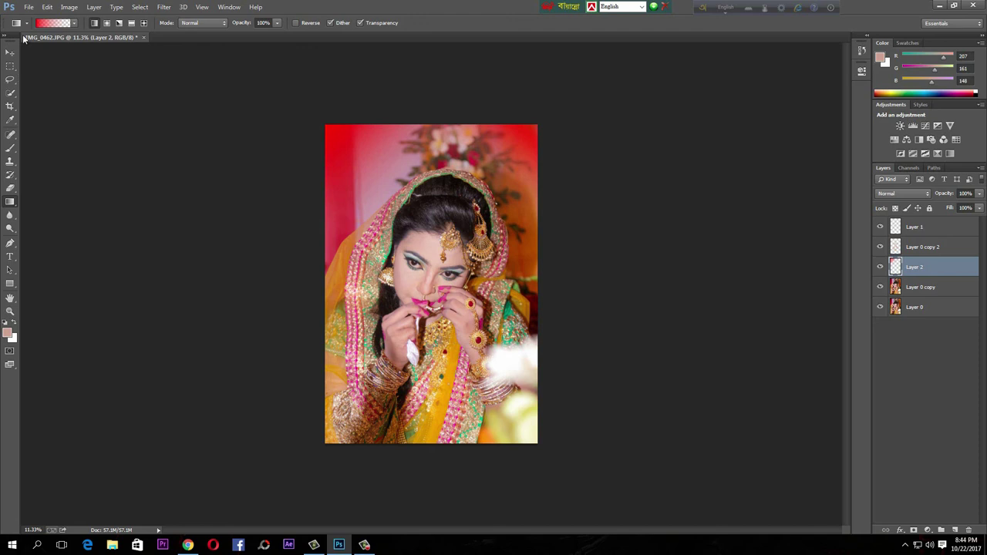
# Change the gradient's starting stop from red to golden yellow ffb400, still fading to transparent.
pyautogui.click(49, 25)
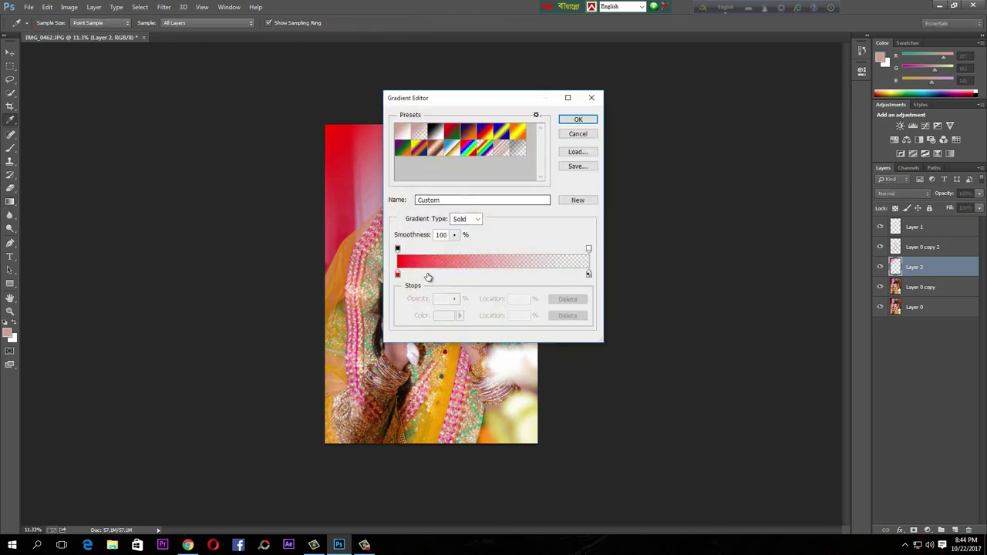
pyautogui.doubleClick(398, 275)
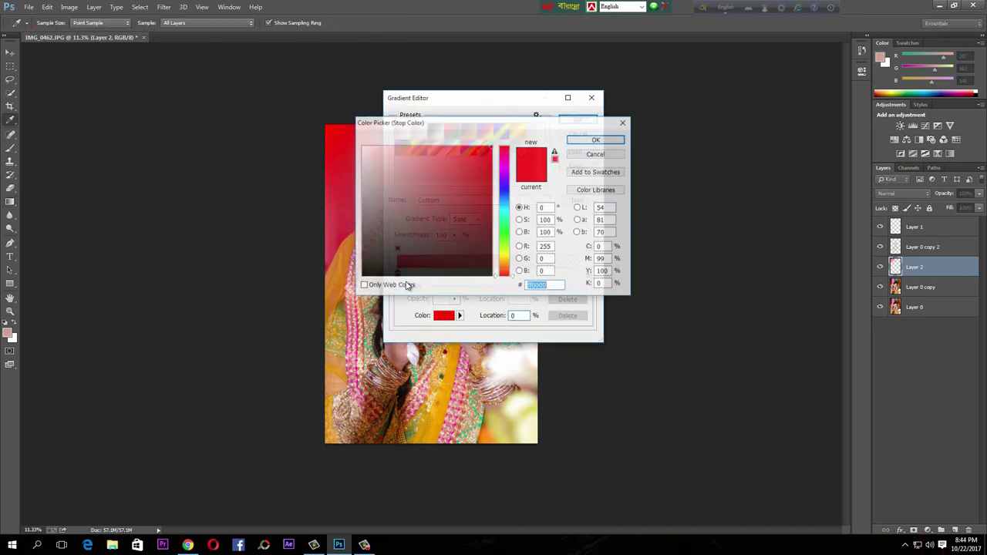
pyautogui.click(506, 261)
pyautogui.moveTo(504, 264); pyautogui.dragTo(504, 266)
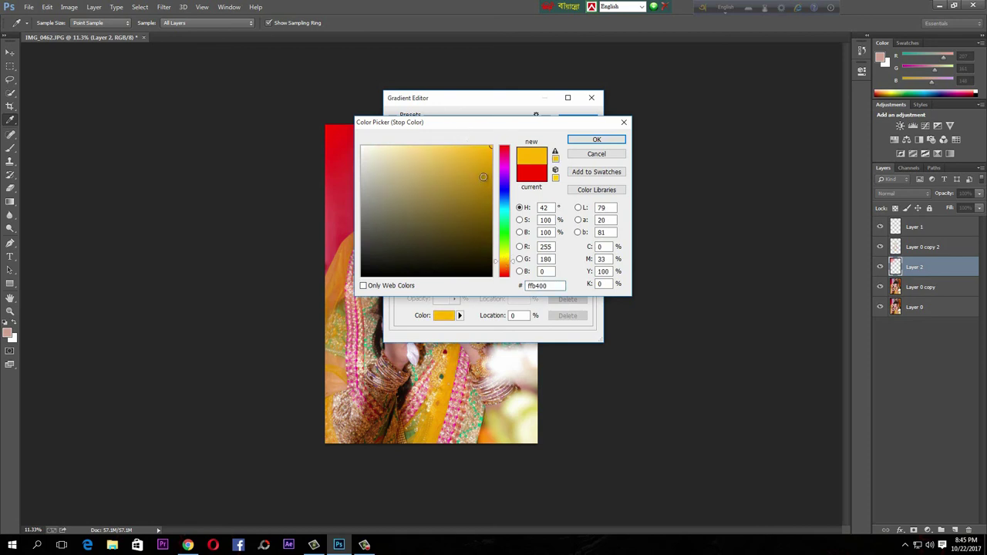
pyautogui.click(596, 139)
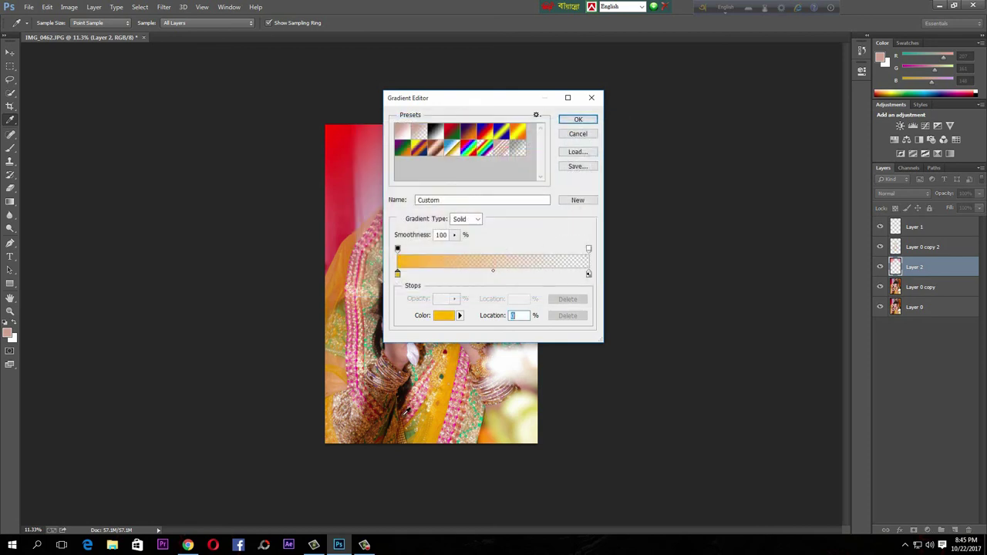
pyautogui.click(582, 121)
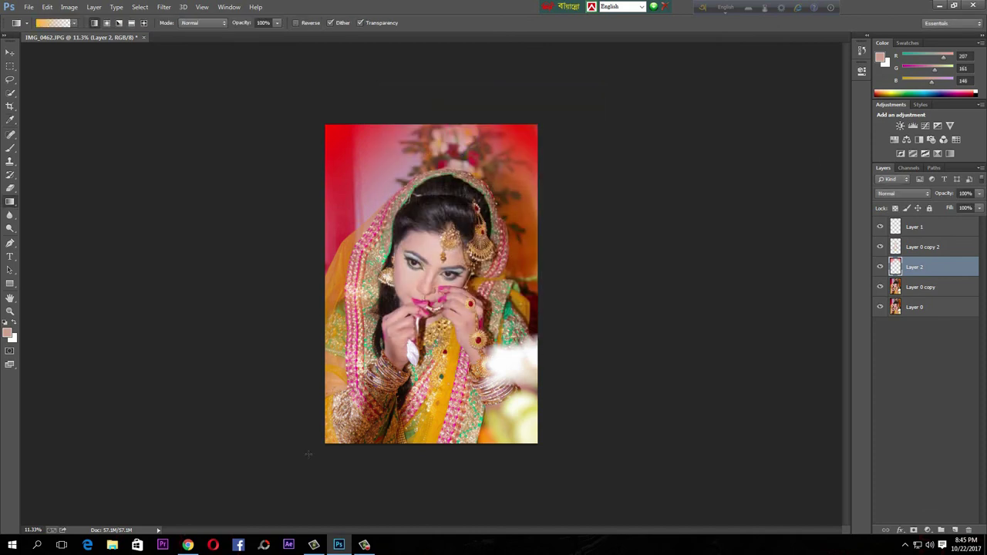
# Drag yellow-to-transparent gradients inward from the bottom and side edges on Layer 2, Fill 44%.
pyautogui.scroll(1, 561, 452)
pyautogui.scroll(-1, 561, 452)
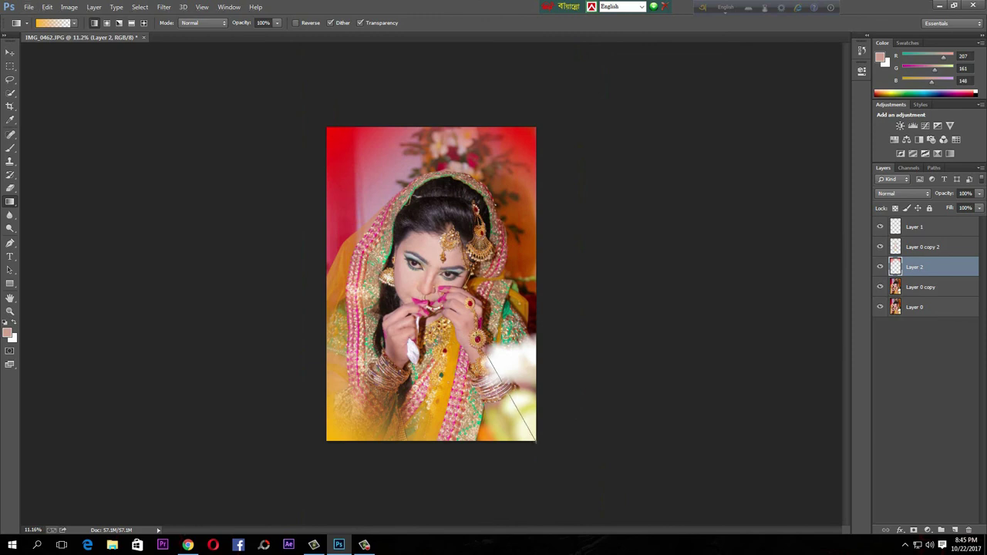
pyautogui.scroll(1, 506, 415)
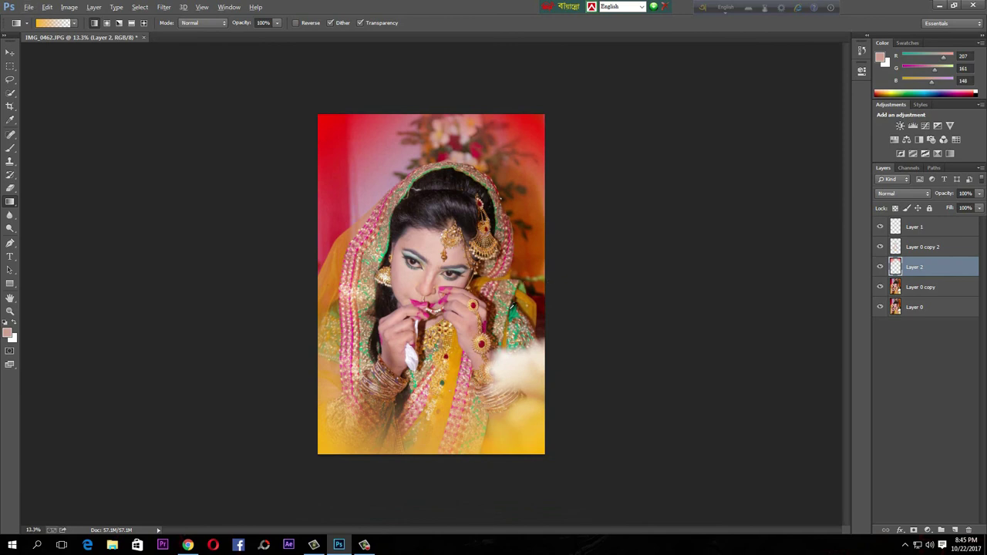
pyautogui.scroll(1, 513, 307)
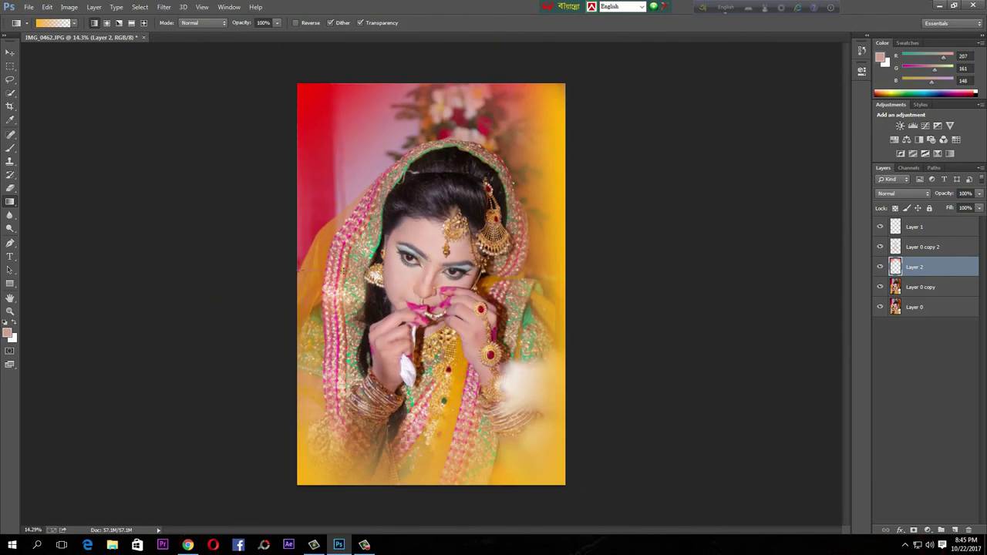
pyautogui.scroll(1, 361, 280)
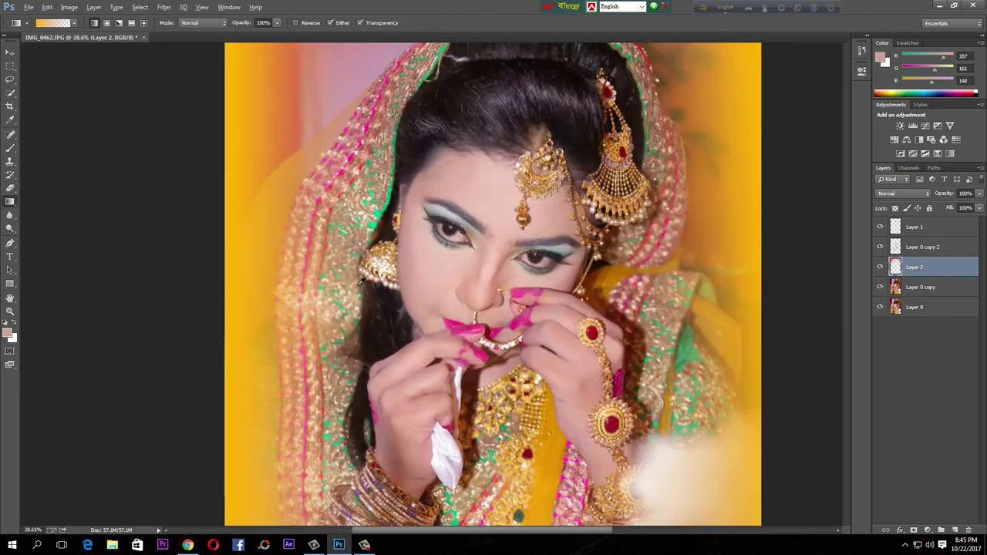
pyautogui.scroll(-2, 360, 282)
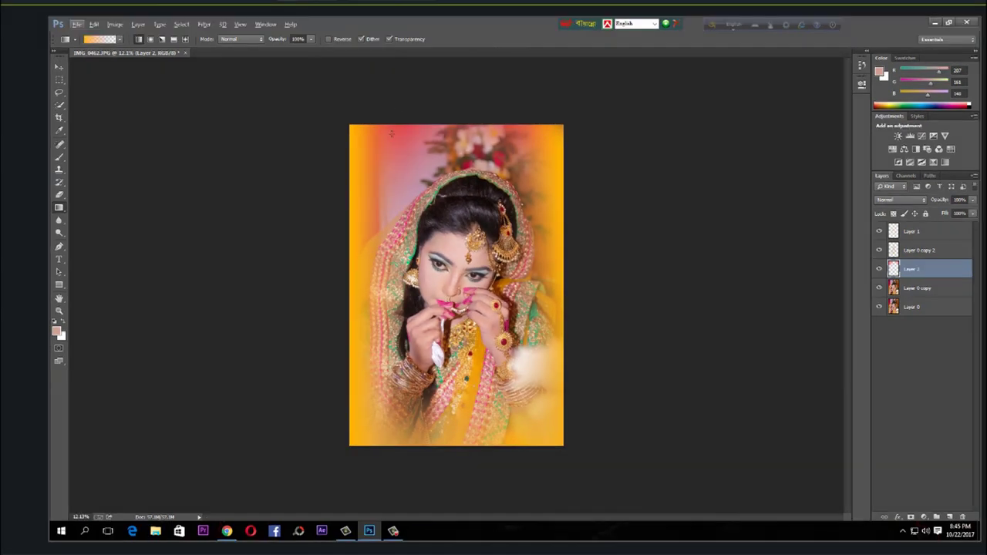
pyautogui.scroll(1, 459, 309)
pyautogui.scroll(-2, 459, 308)
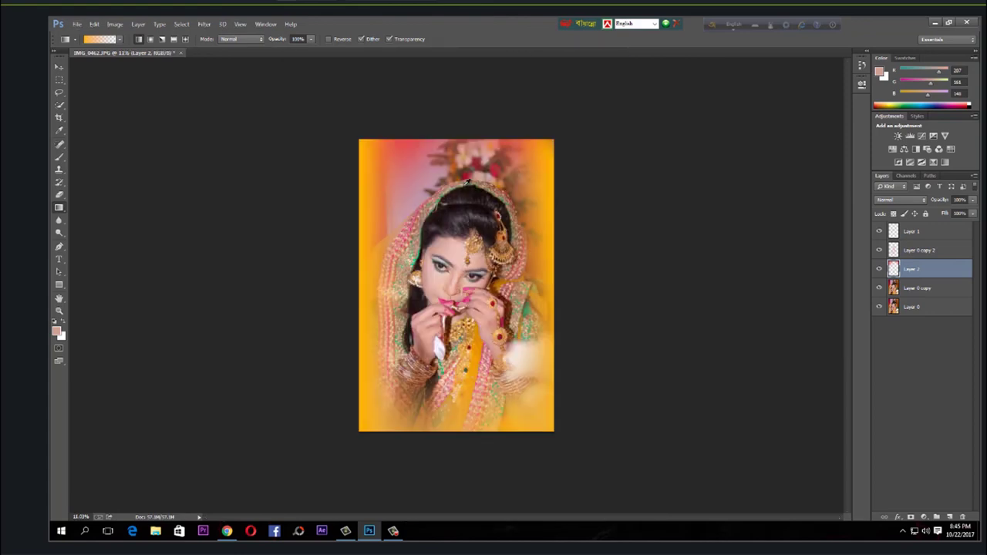
pyautogui.scroll(1, 455, 285)
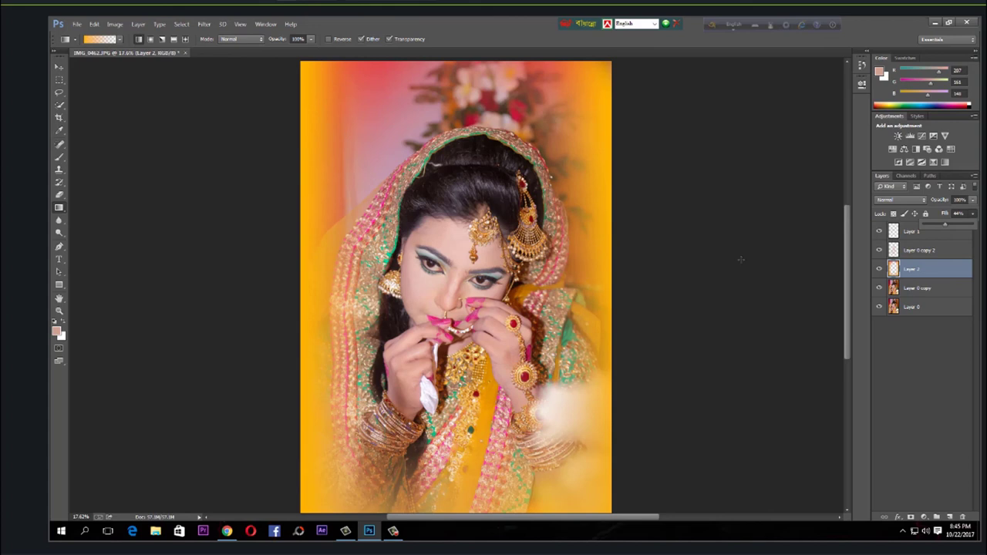
# Lower Layer 2's fill to 24% and deselect the layer.
pyautogui.scroll(-1, 713, 282)
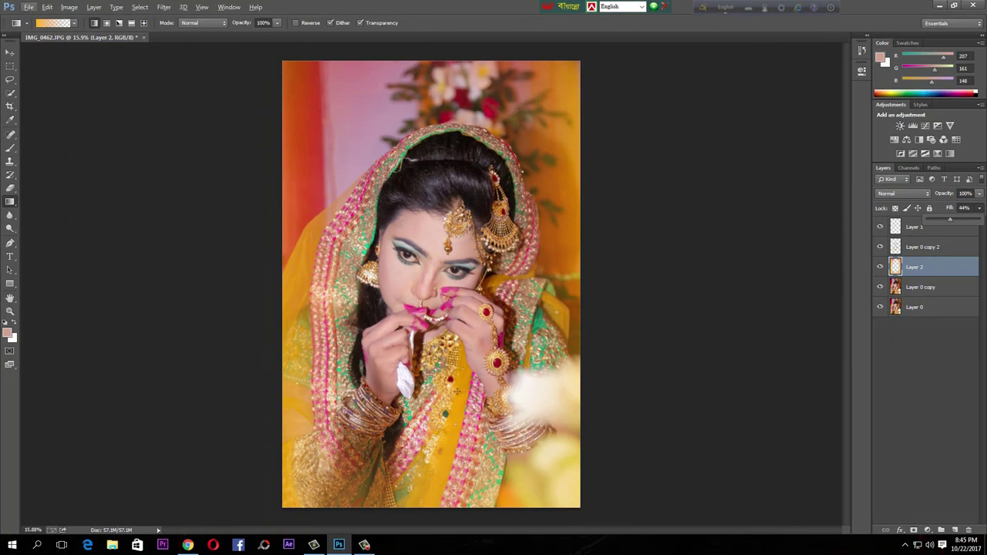
pyautogui.moveTo(953, 232); pyautogui.dragTo(940, 223)
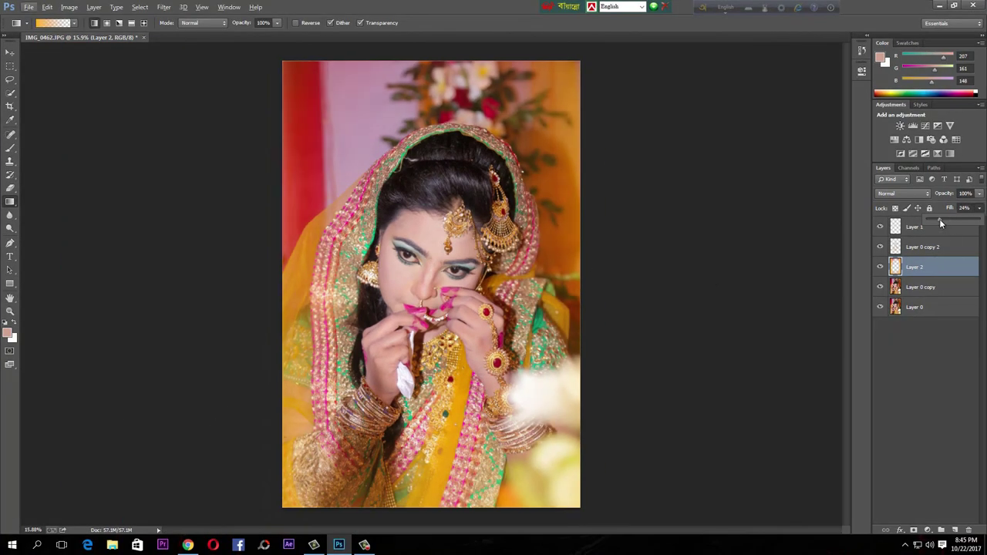
pyautogui.scroll(2, 782, 259)
pyautogui.scroll(-2, 782, 259)
pyautogui.click(955, 341)
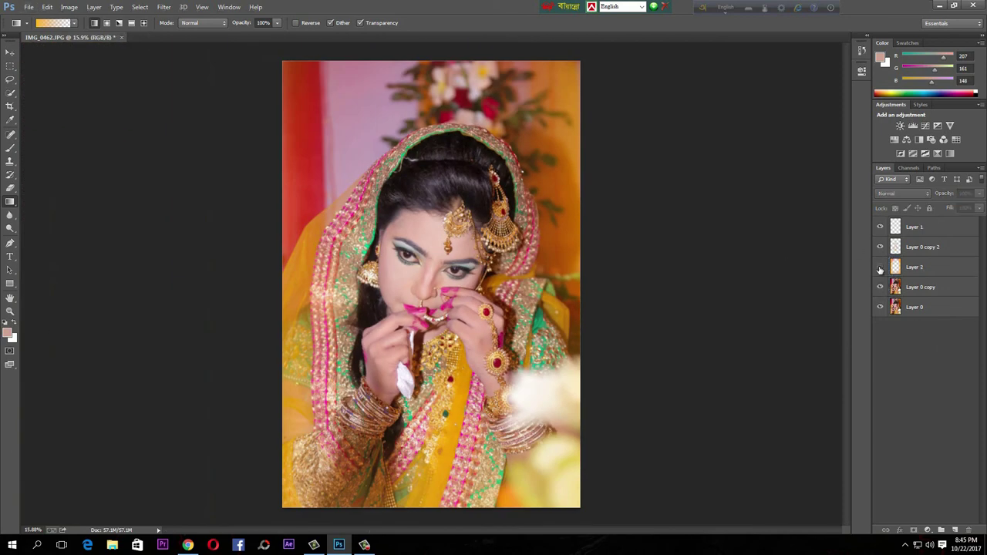
# Hide Layer 2, Layer 0 copy 2, Layer 1 and Layer 0 copy to view the original, then restore them.
pyautogui.scroll(2, 395, 313)
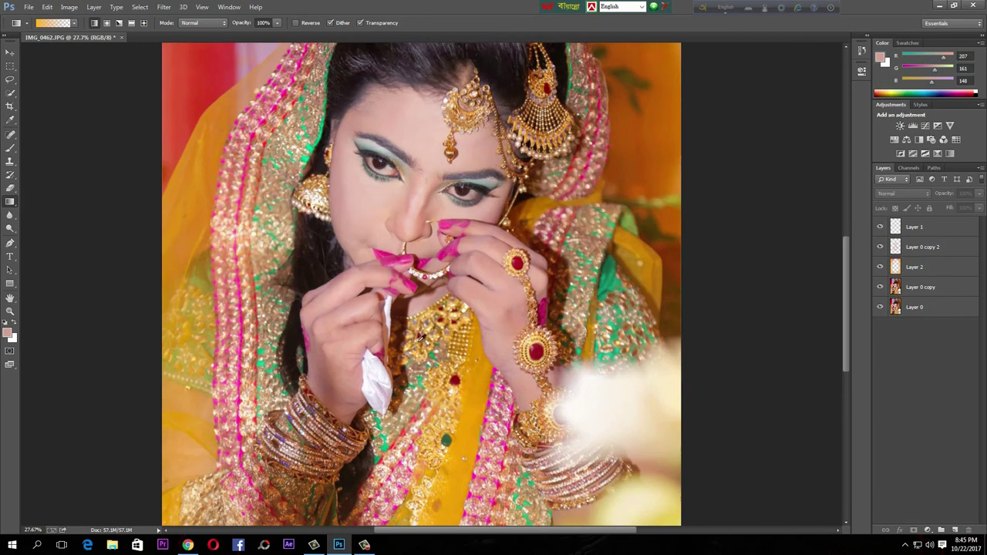
pyautogui.scroll(2, 408, 294)
pyautogui.scroll(-1, 409, 290)
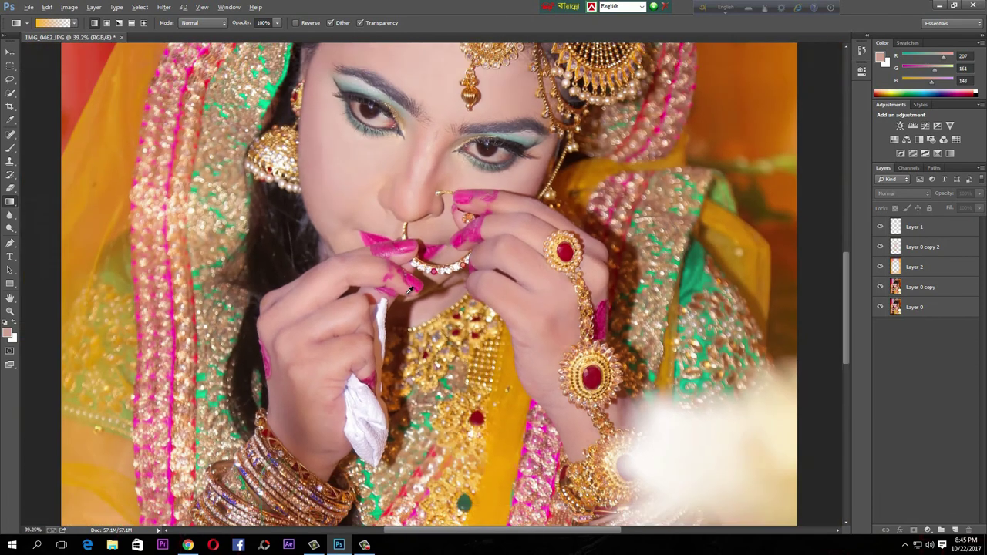
pyautogui.scroll(-2, 472, 291)
pyautogui.scroll(-1, 472, 292)
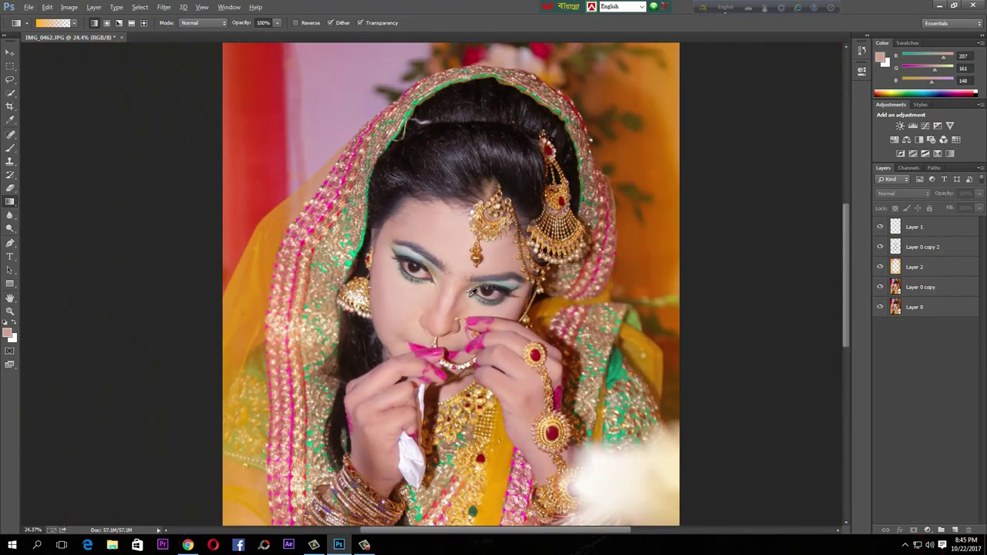
pyautogui.moveTo(880, 268); pyautogui.dragTo(883, 226)
pyautogui.click(882, 290)
pyautogui.scroll(2, 451, 318)
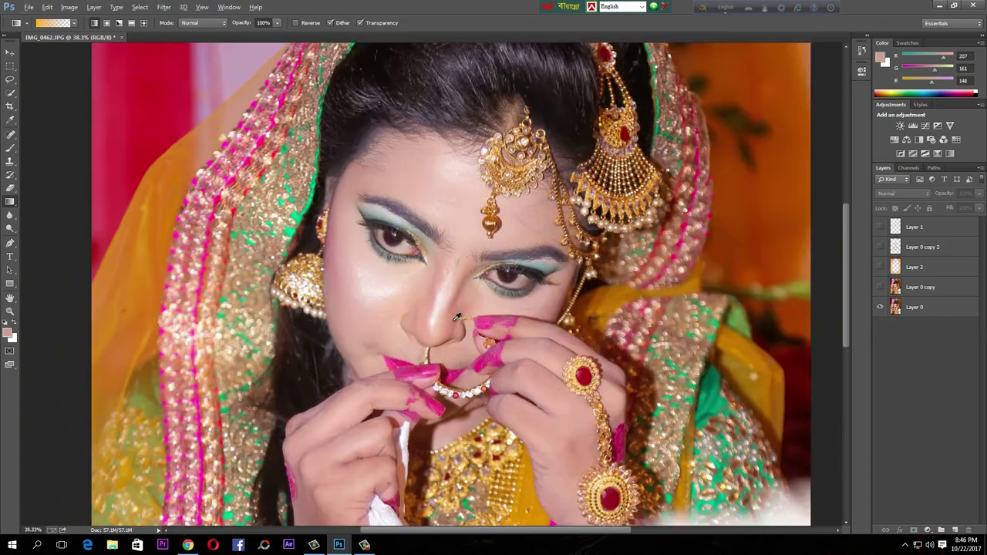
pyautogui.scroll(-3, 451, 318)
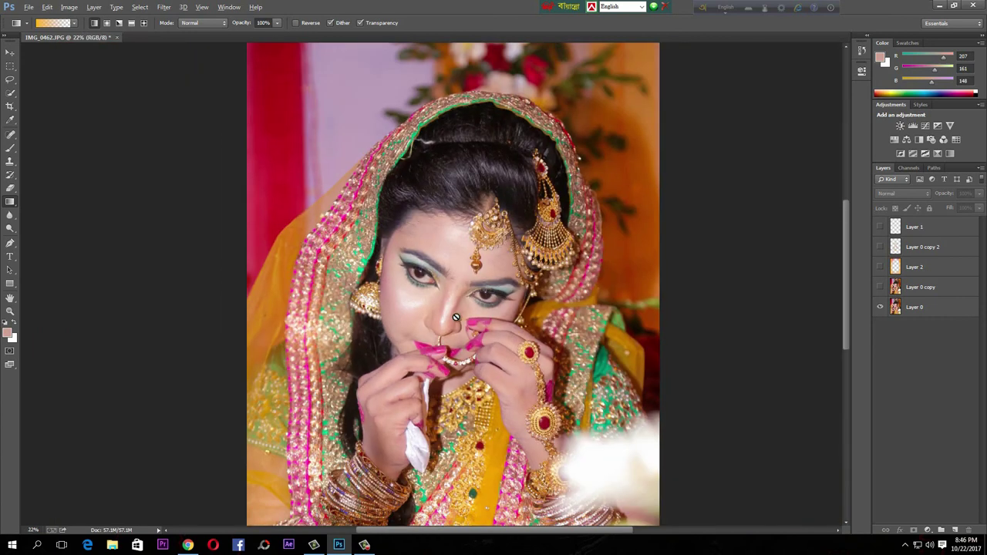
pyautogui.click(881, 292)
pyautogui.moveTo(881, 265); pyautogui.dragTo(881, 228)
pyautogui.scroll(3, 587, 320)
pyautogui.scroll(2, 588, 320)
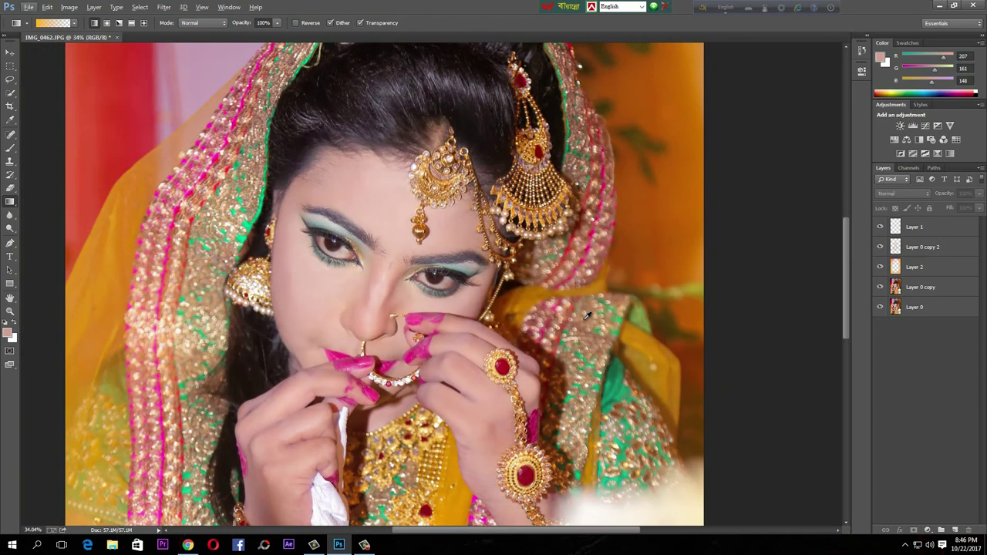
pyautogui.scroll(-3, 585, 320)
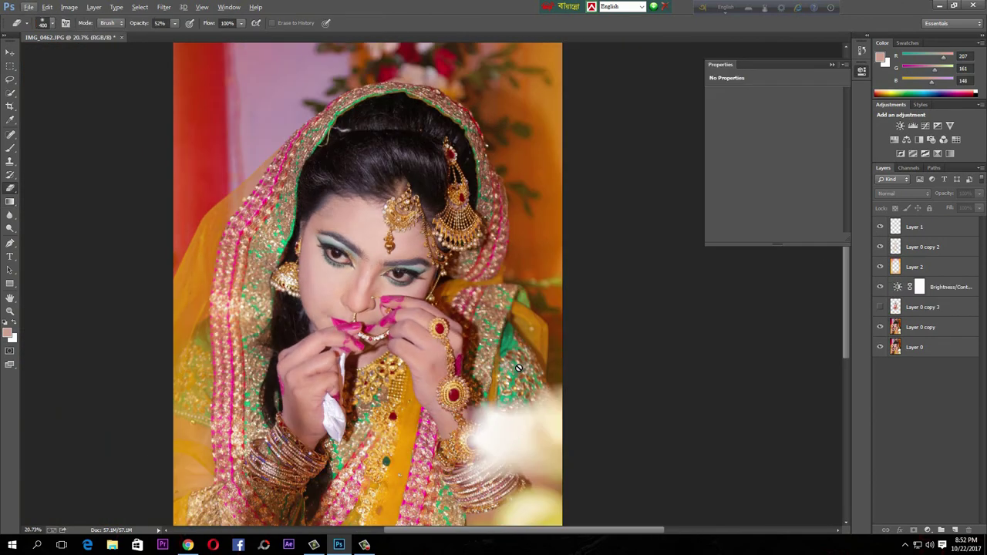